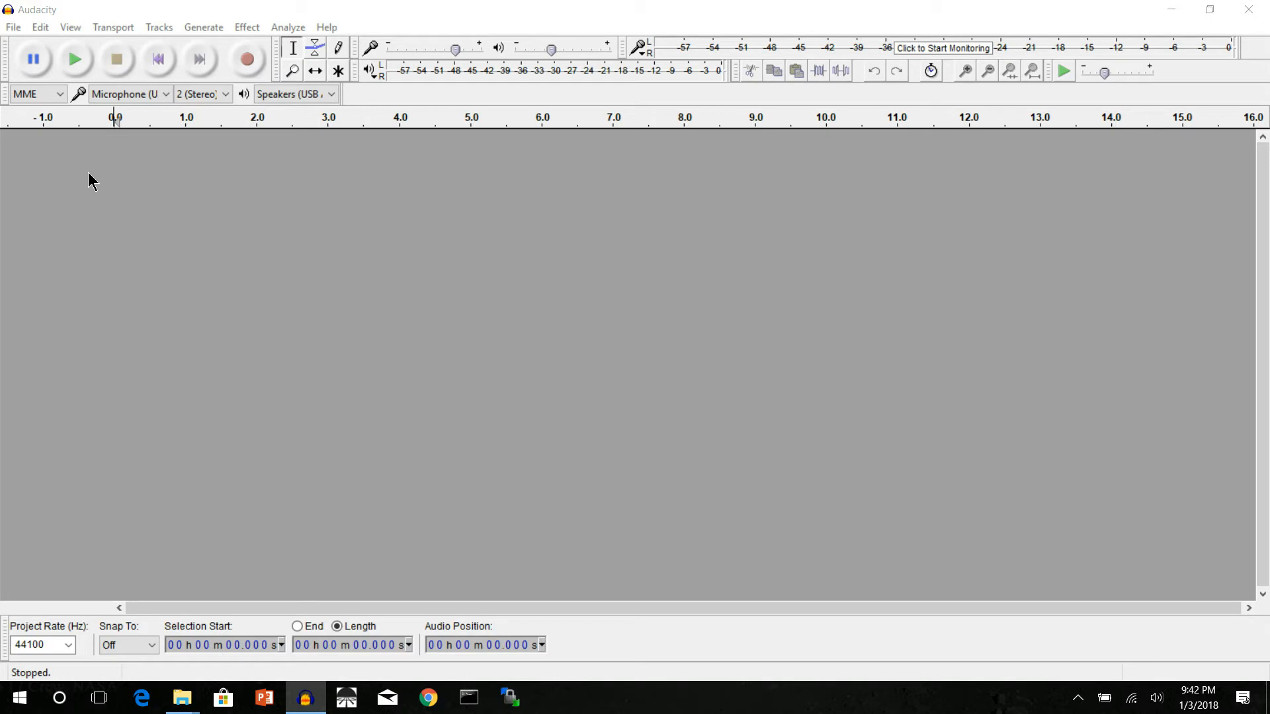
Step: Browse to the C: drive in the file-opening dialog and pin the IrishThunder_CD_Tutorial folder to Quick access
left_click(13, 31)
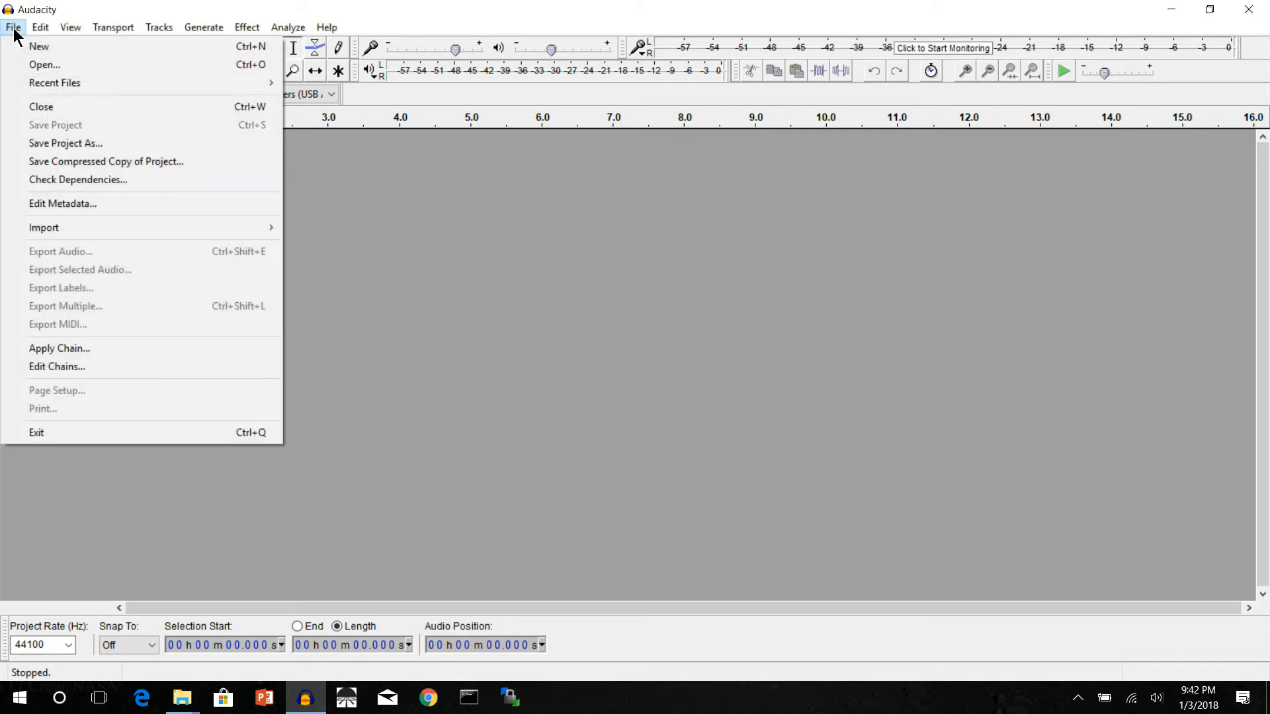
left_click(30, 67)
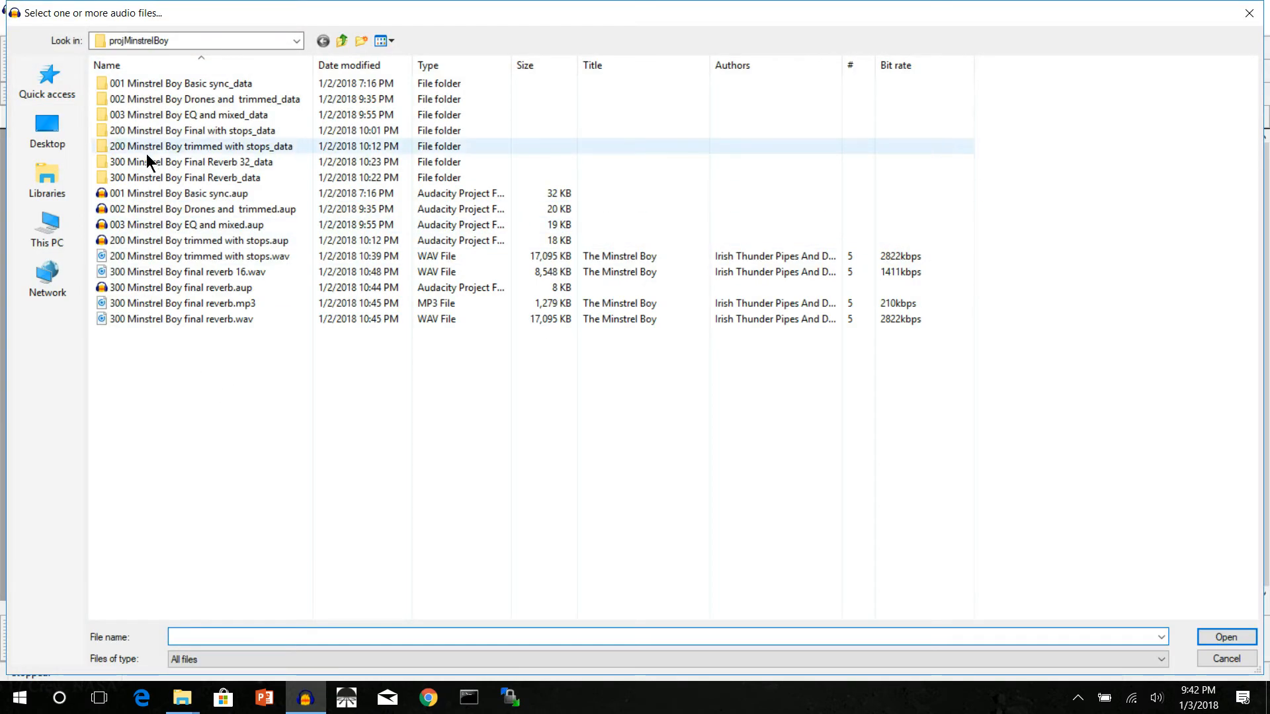
left_click(53, 95)
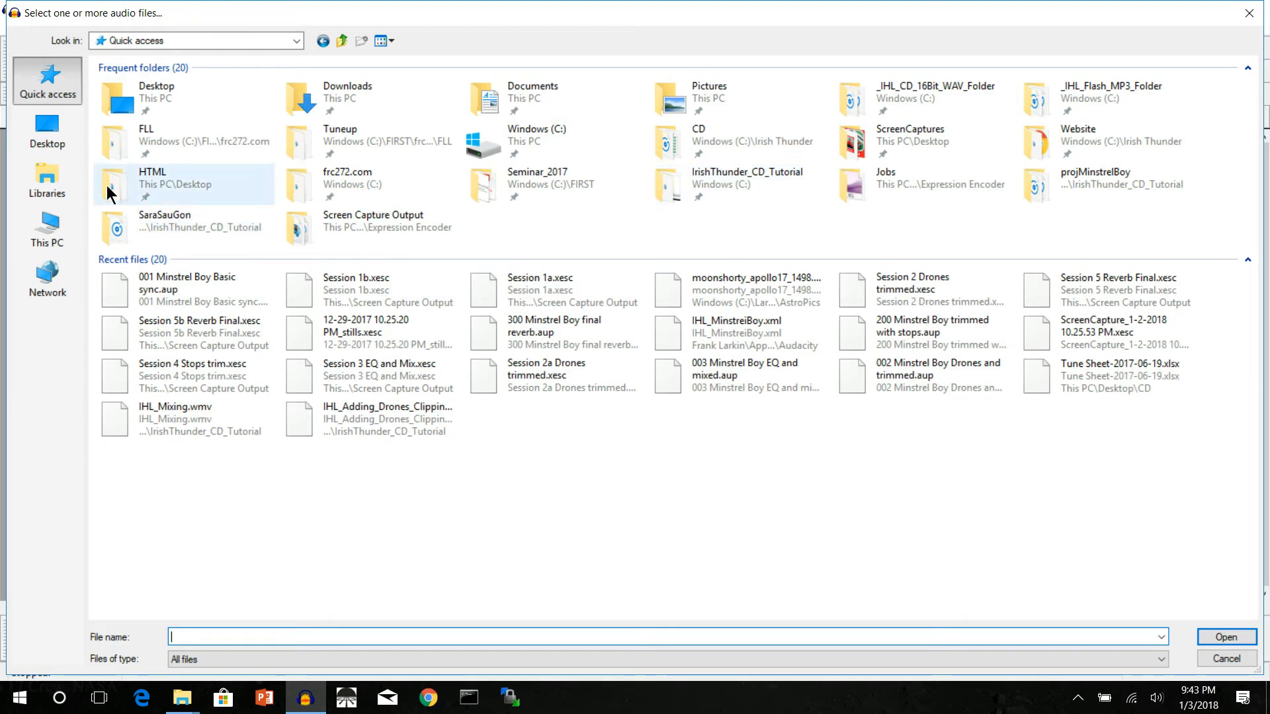
left_click(57, 239)
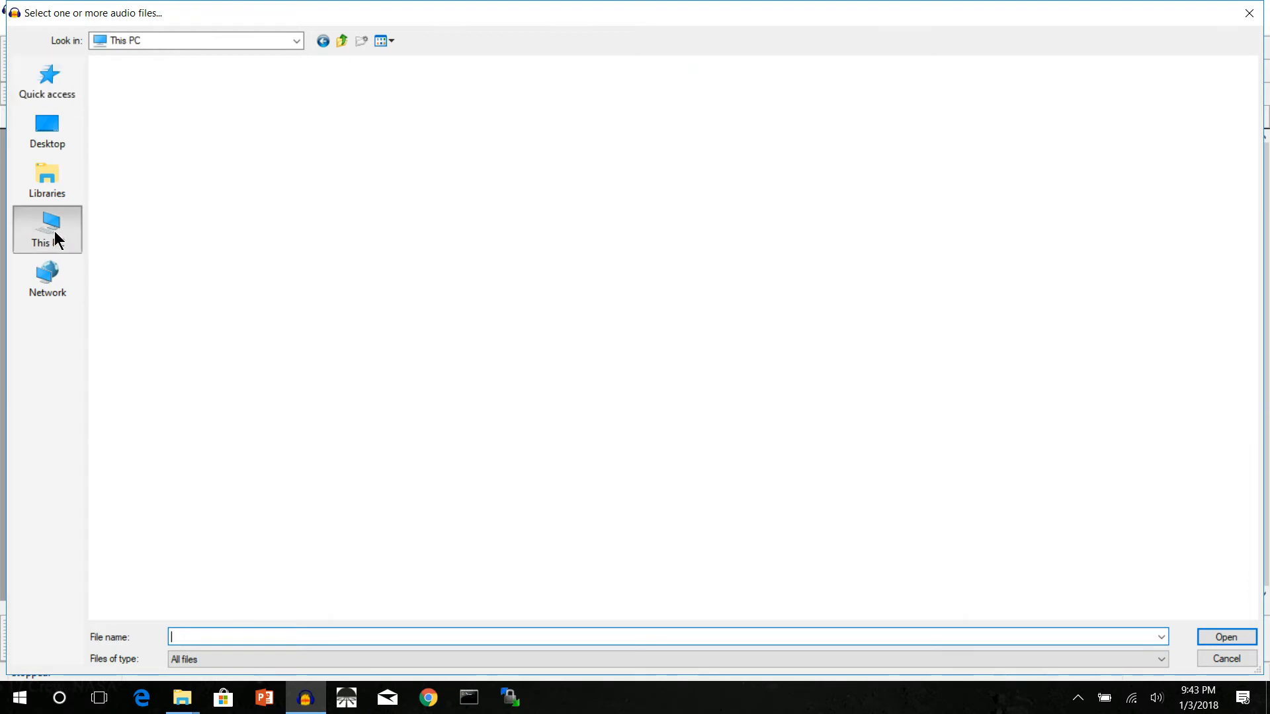
double_click(185, 209)
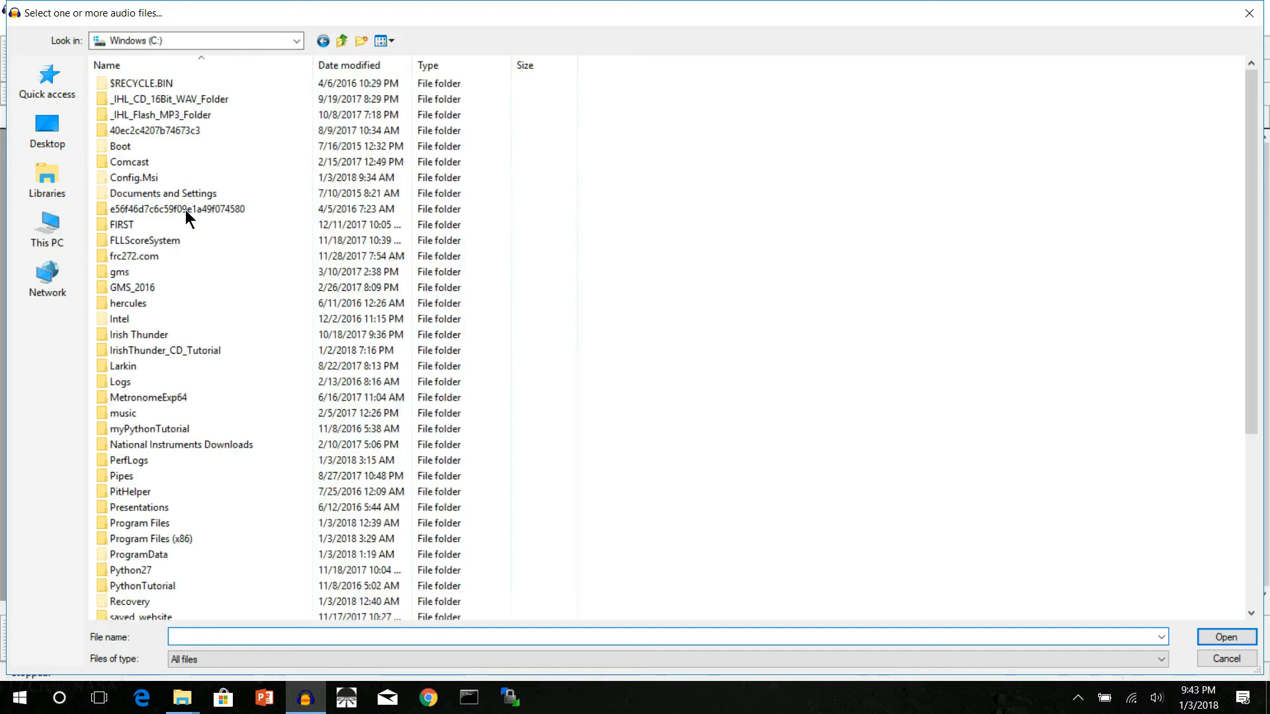
scroll(239, 390, "down", 2)
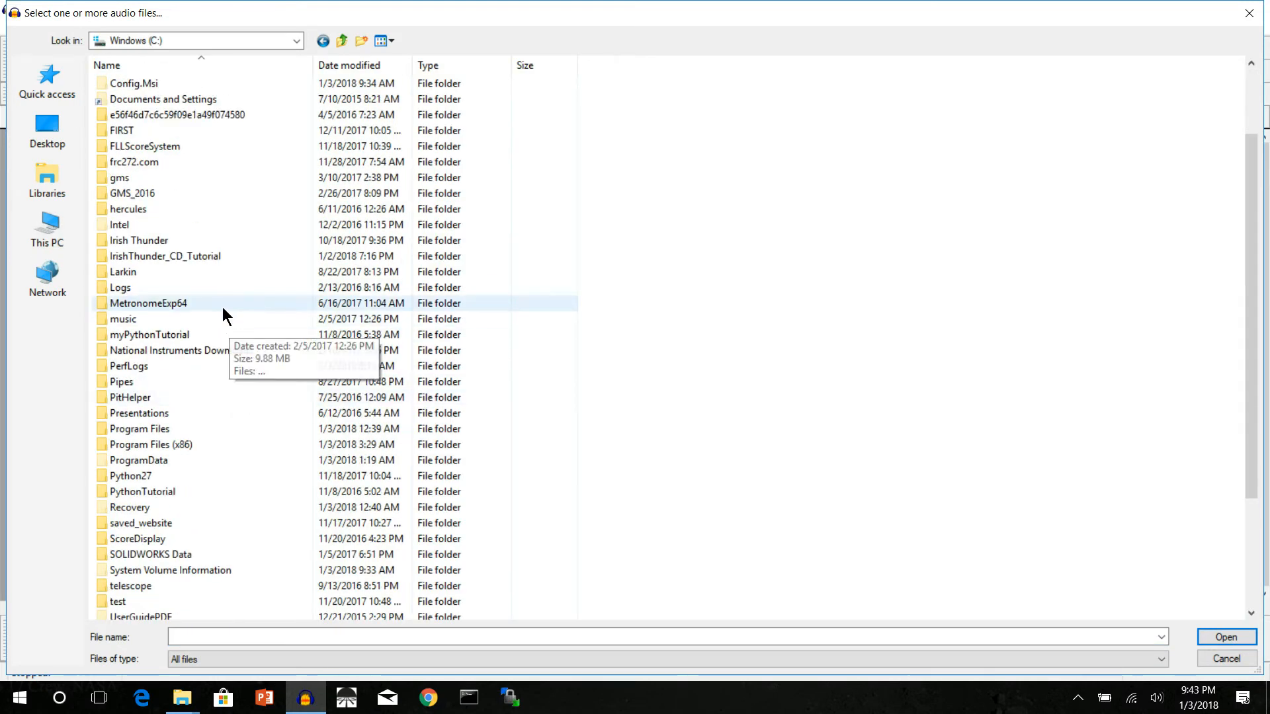
left_click(147, 260)
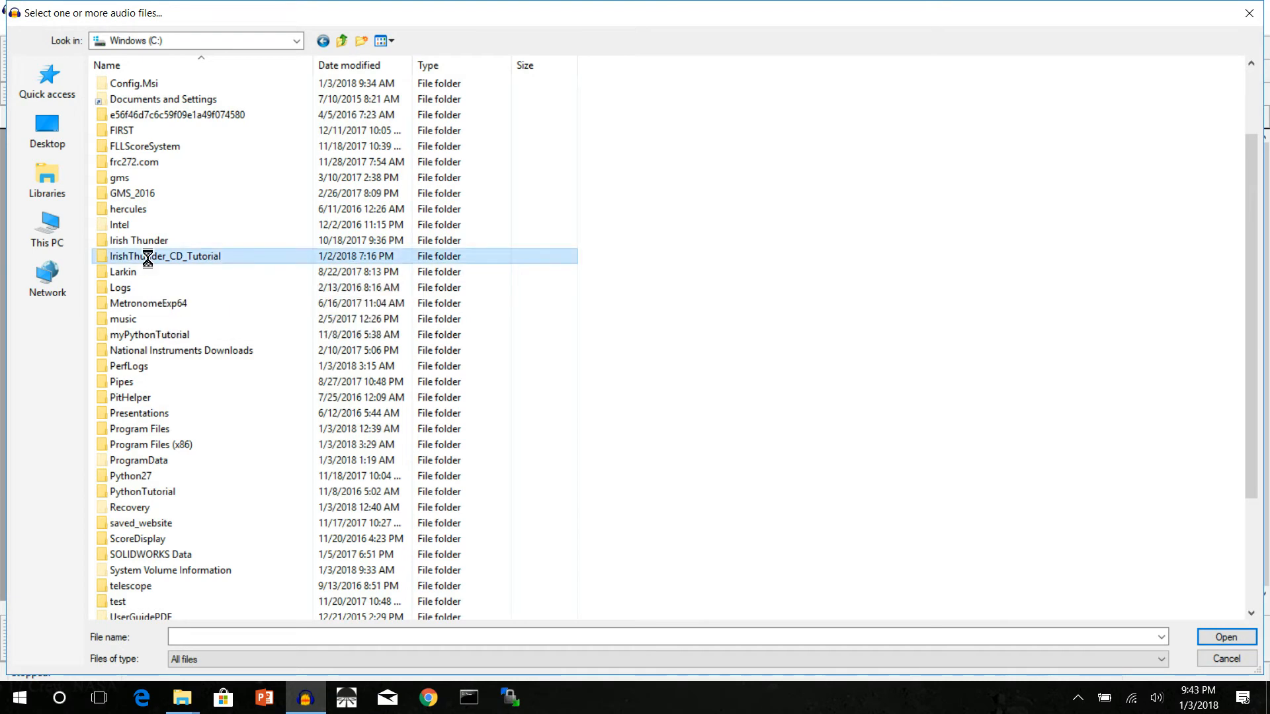
right_click(147, 259)
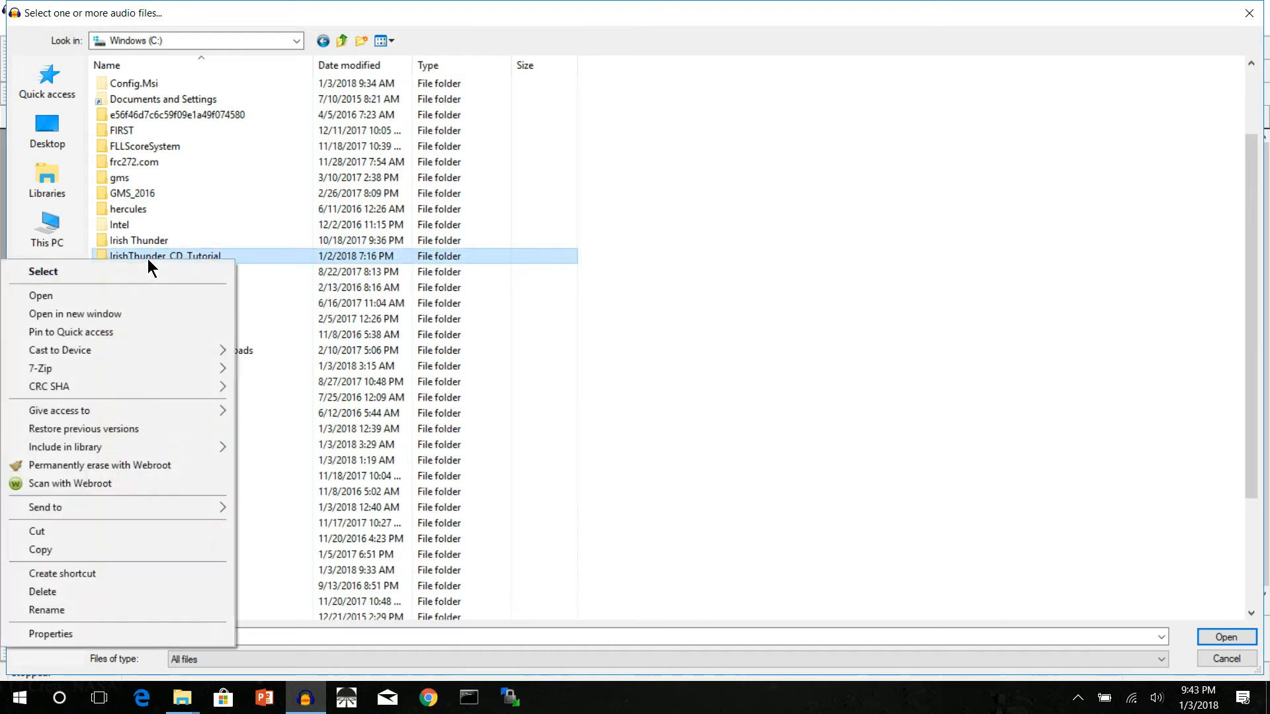
left_click(95, 331)
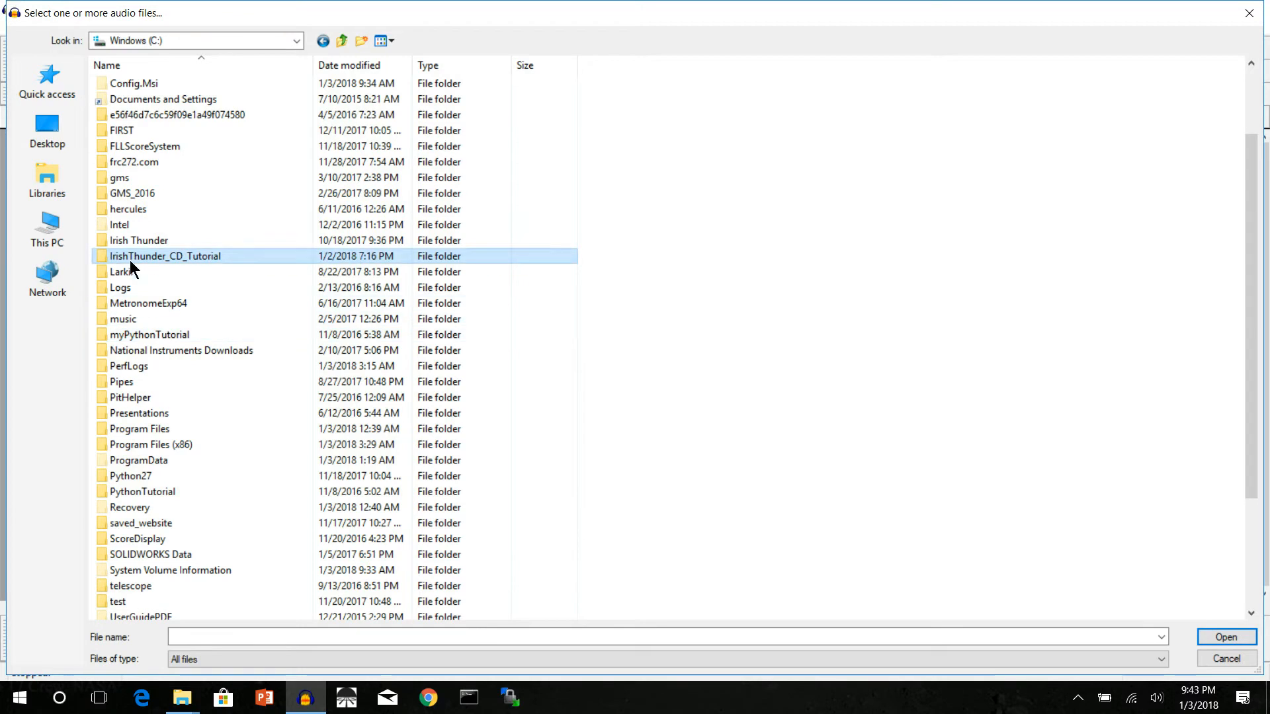
left_click(53, 86)
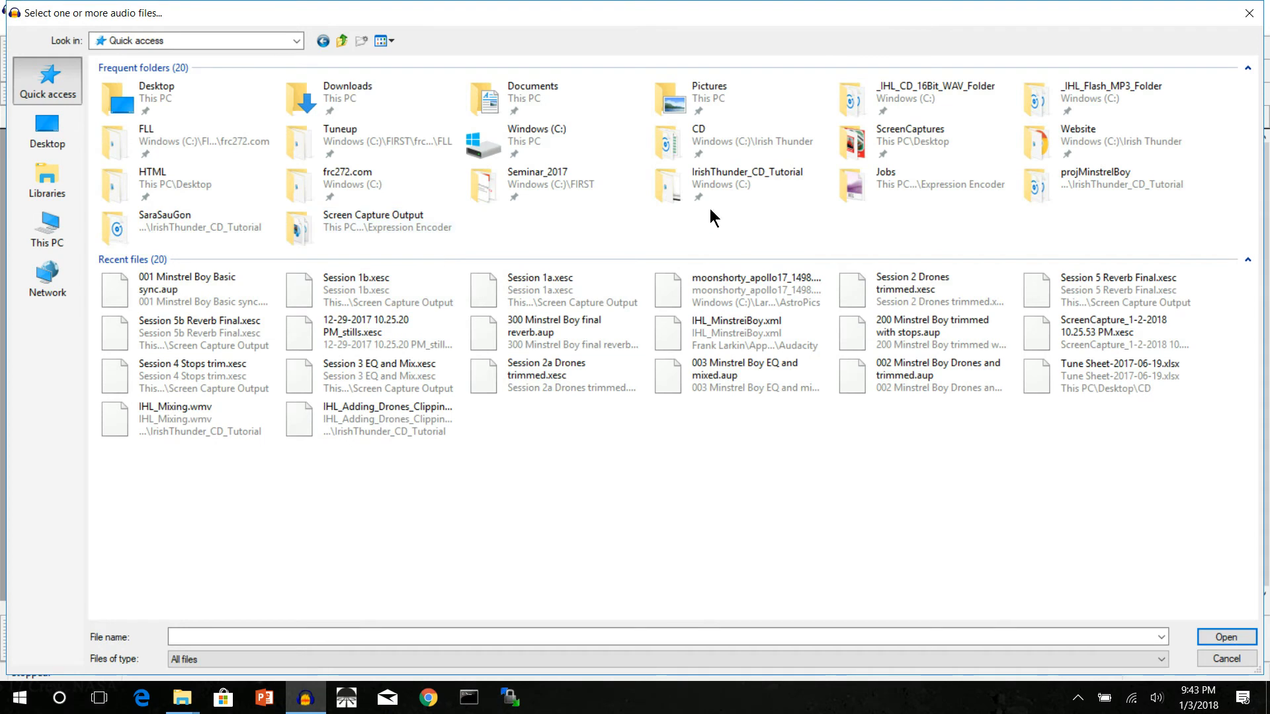
double_click(721, 169)
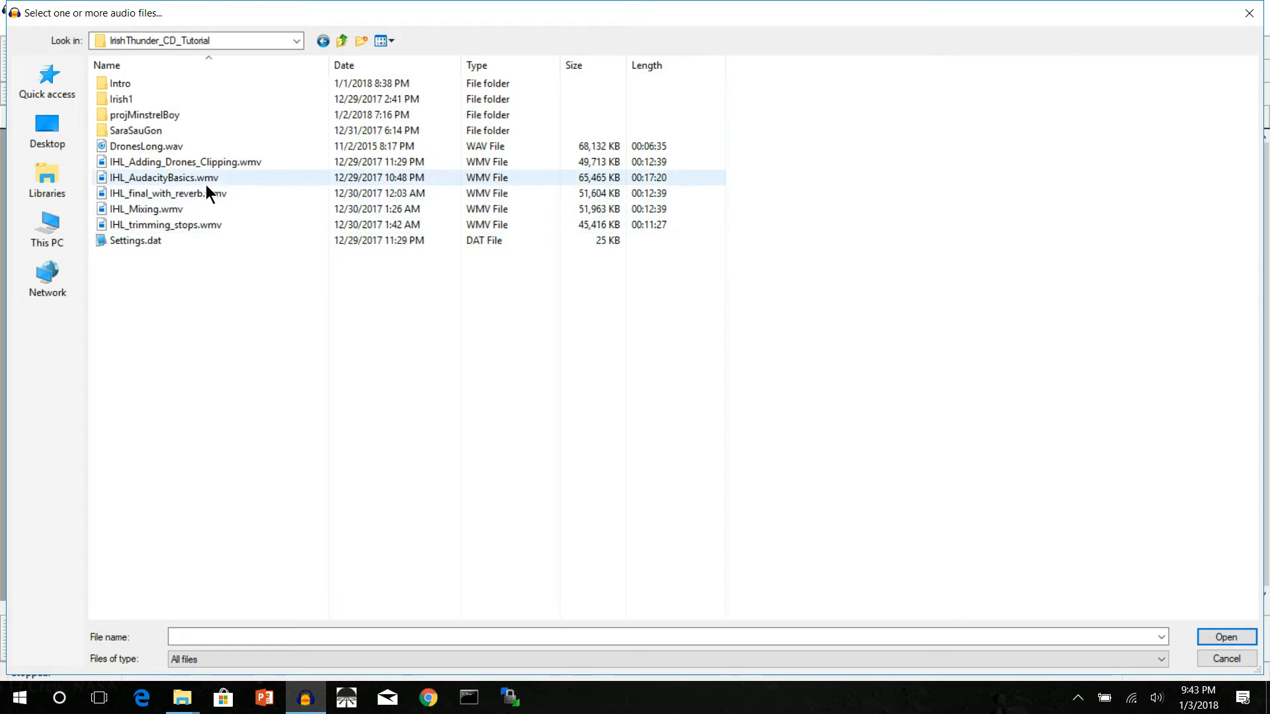
double_click(120, 101)
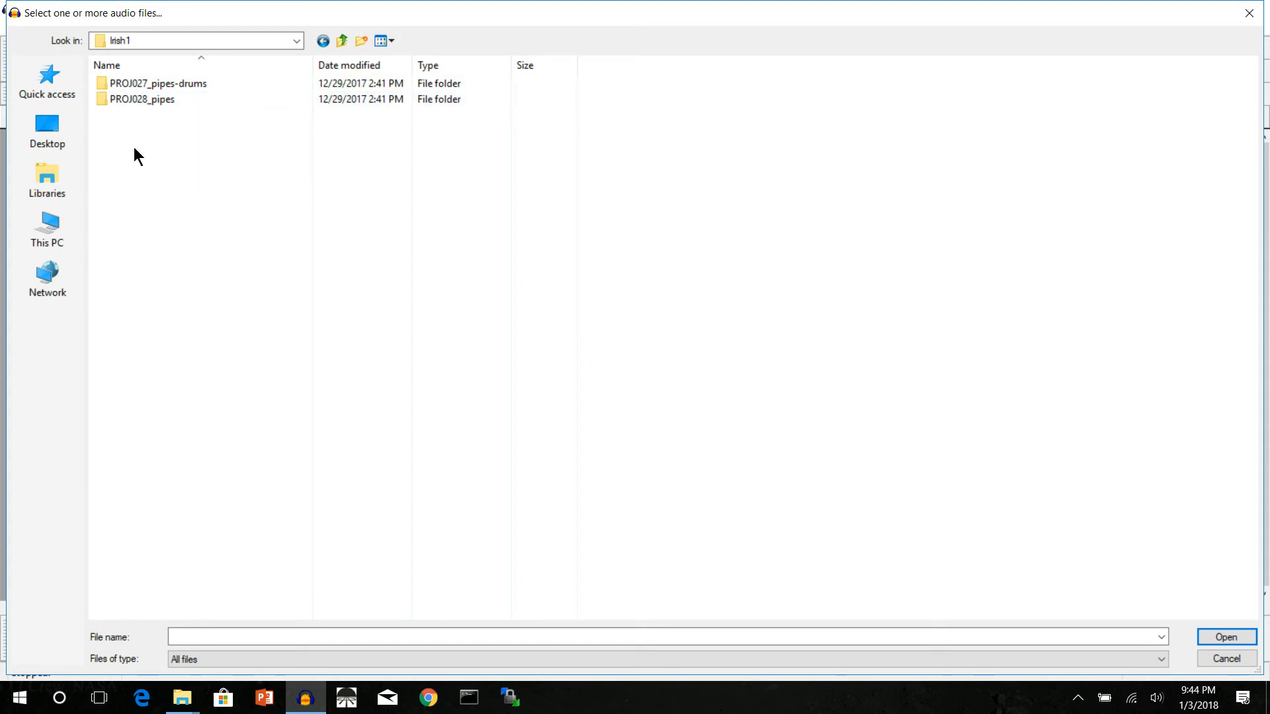
double_click(134, 91)
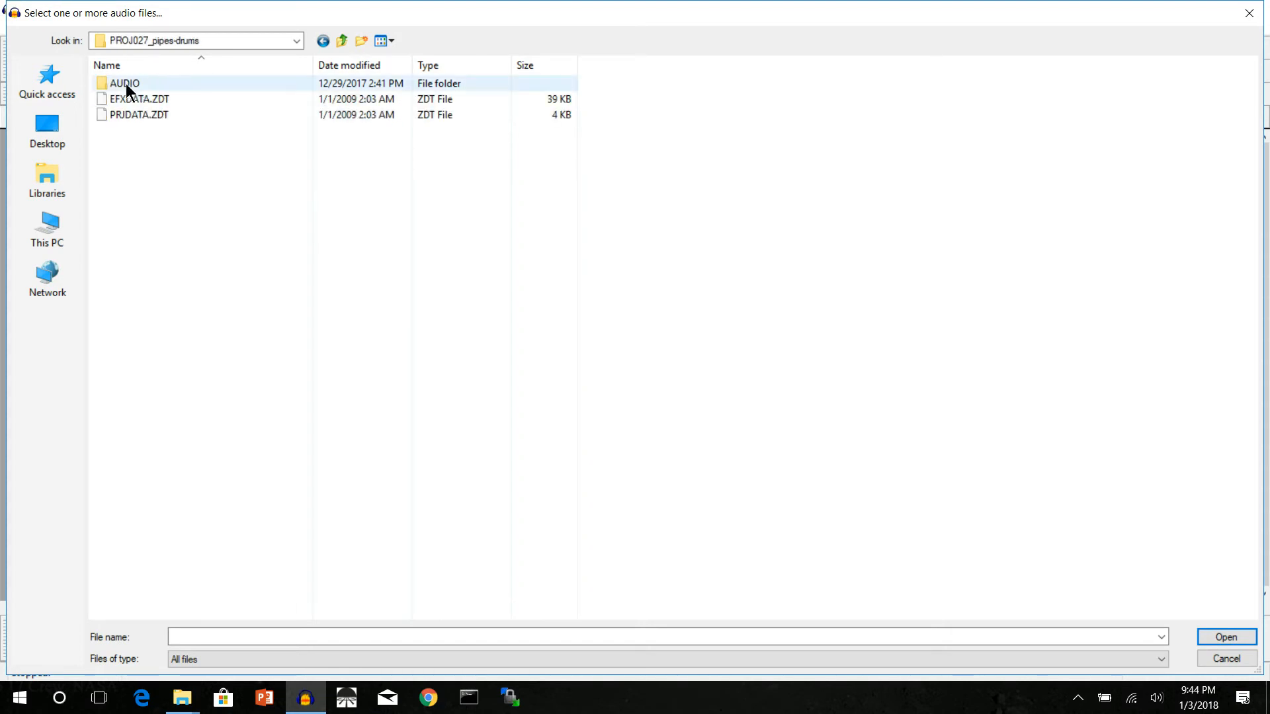
double_click(125, 82)
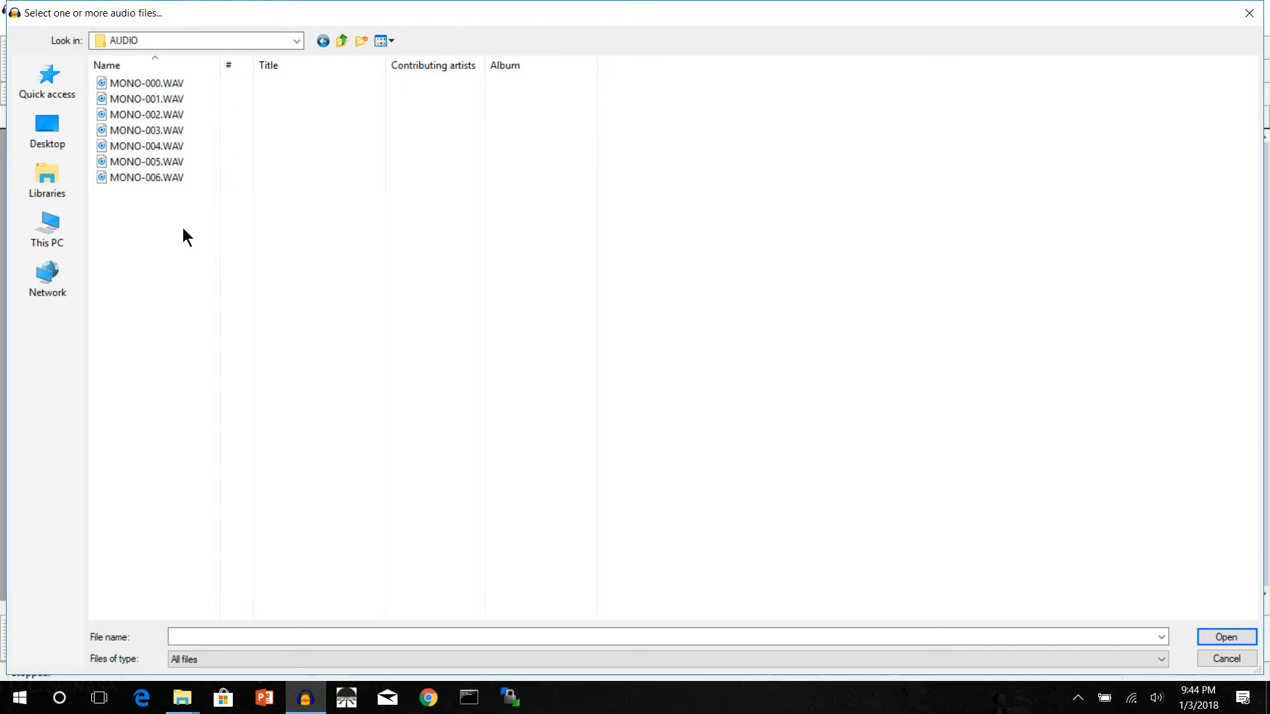
left_click(1236, 658)
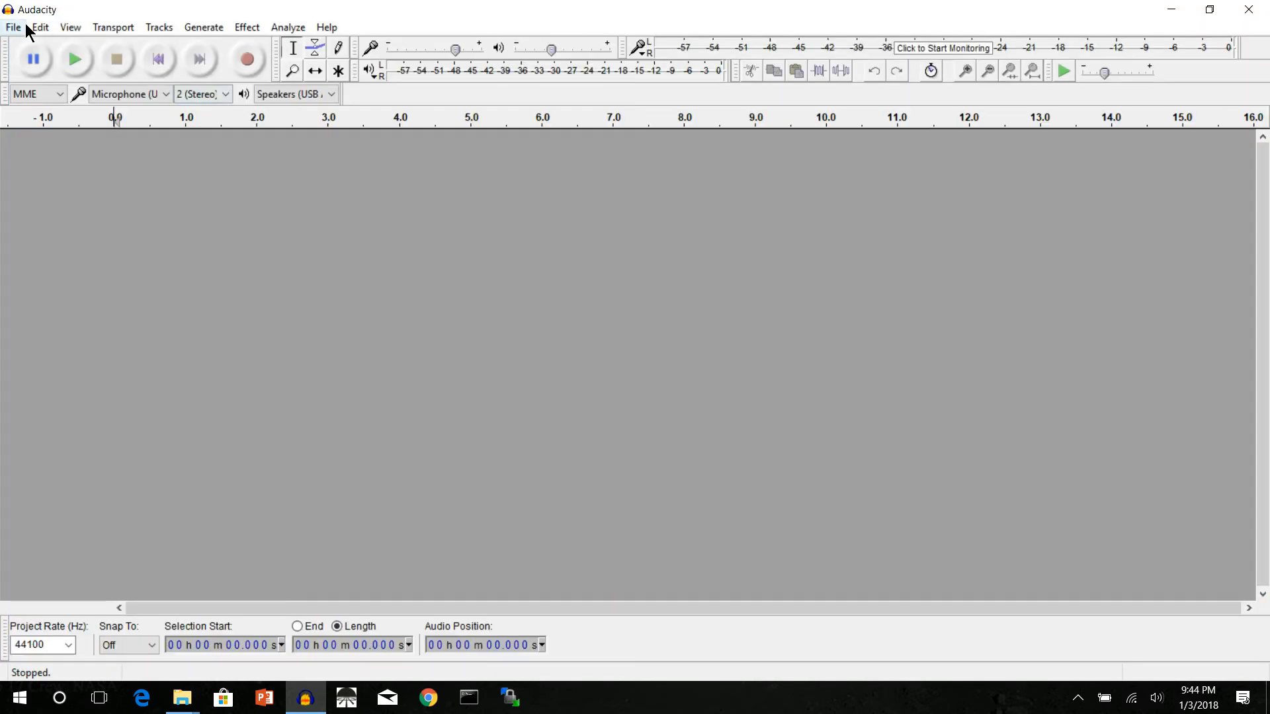
Step: Start an audio import and browse to the AUDIO folder of PROJ027_pipes-drums inside the Irish1 folder
left_click(12, 31)
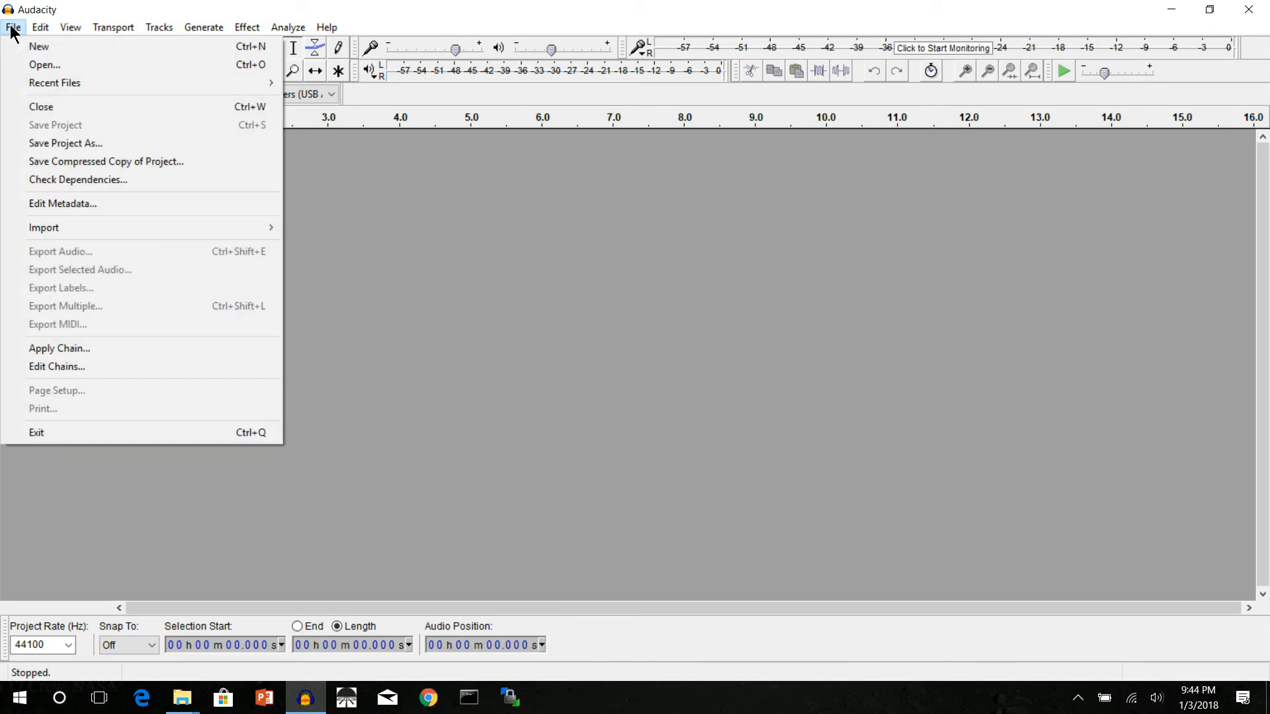
mouse_move(168, 230)
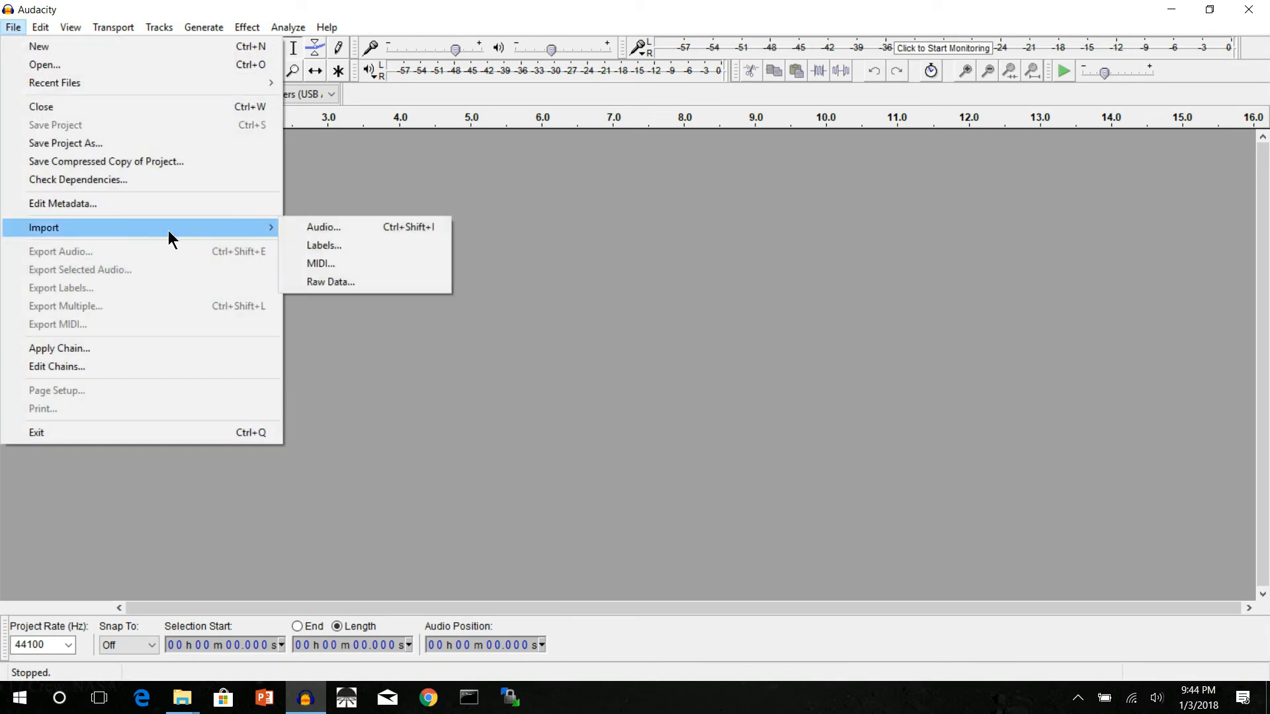
left_click(306, 227)
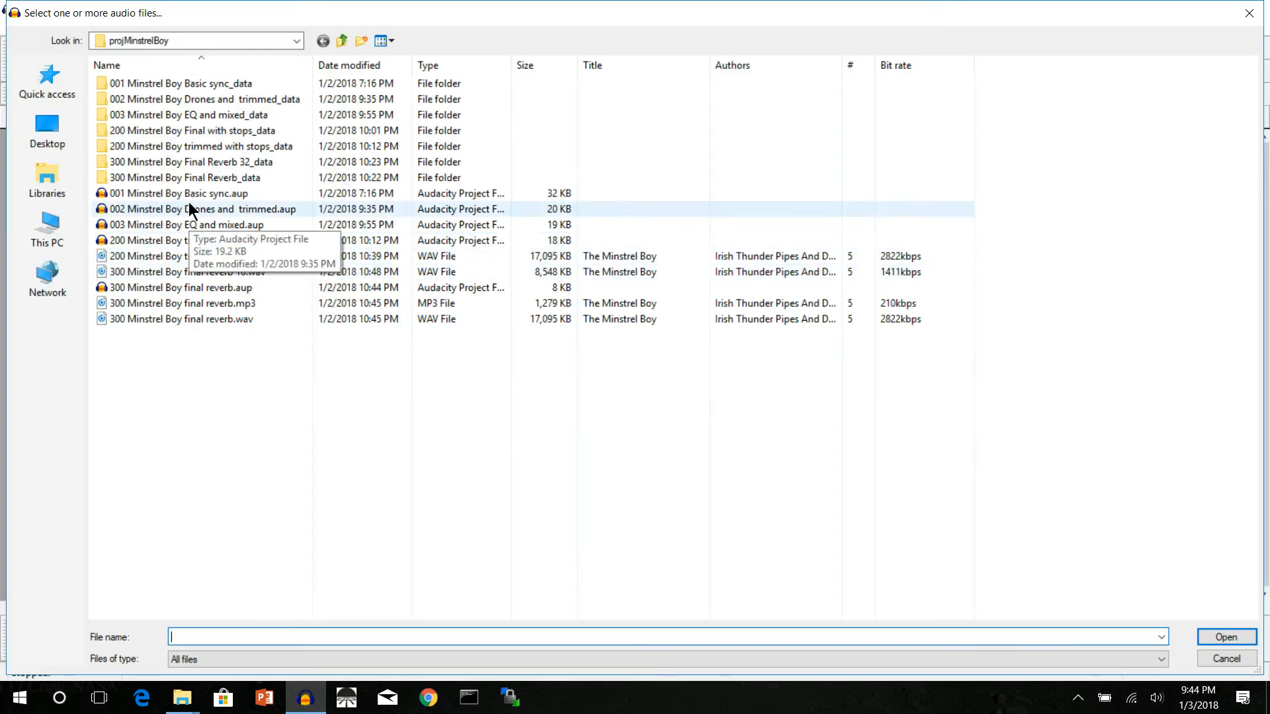
left_click(341, 40)
left_click(124, 102)
double_click(123, 102)
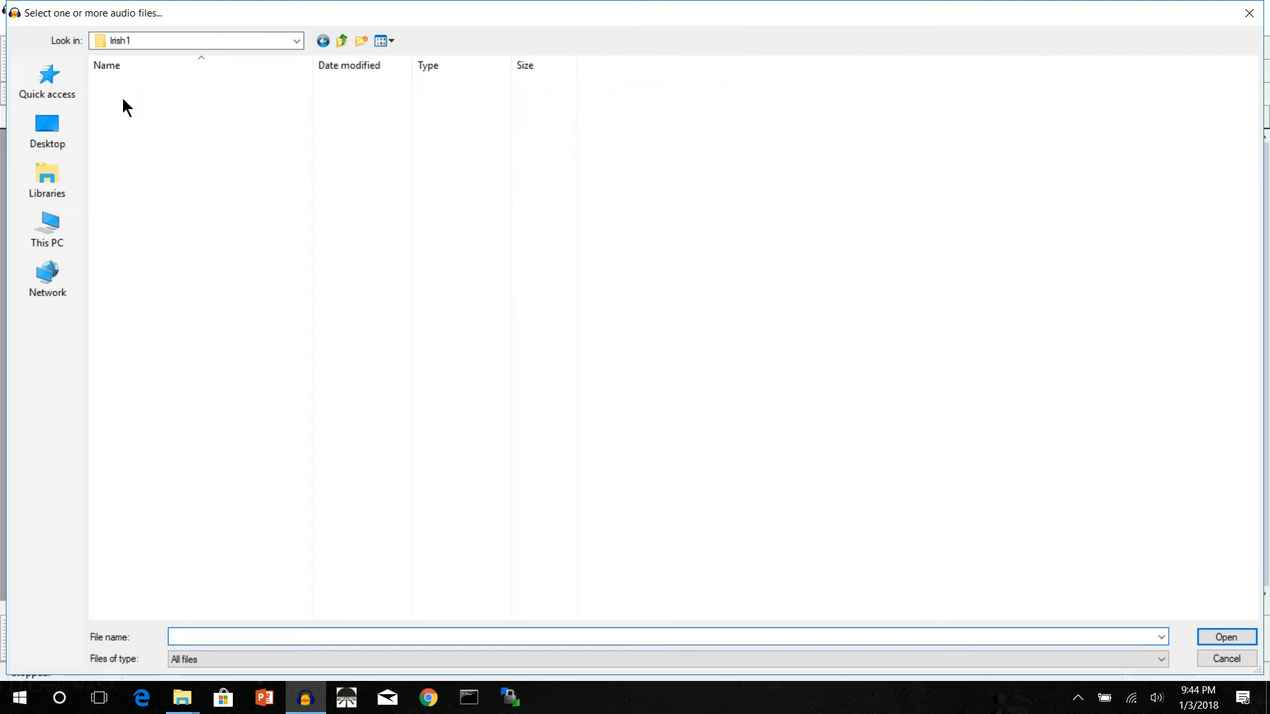
double_click(125, 86)
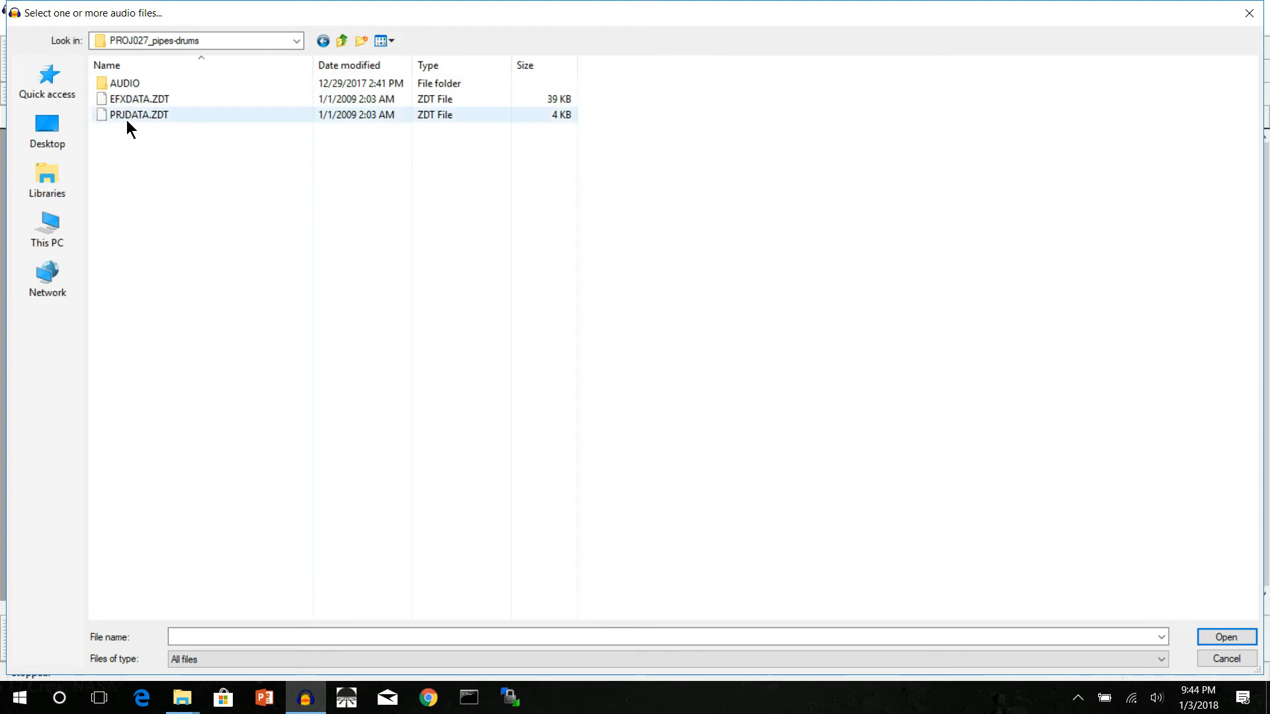
double_click(125, 86)
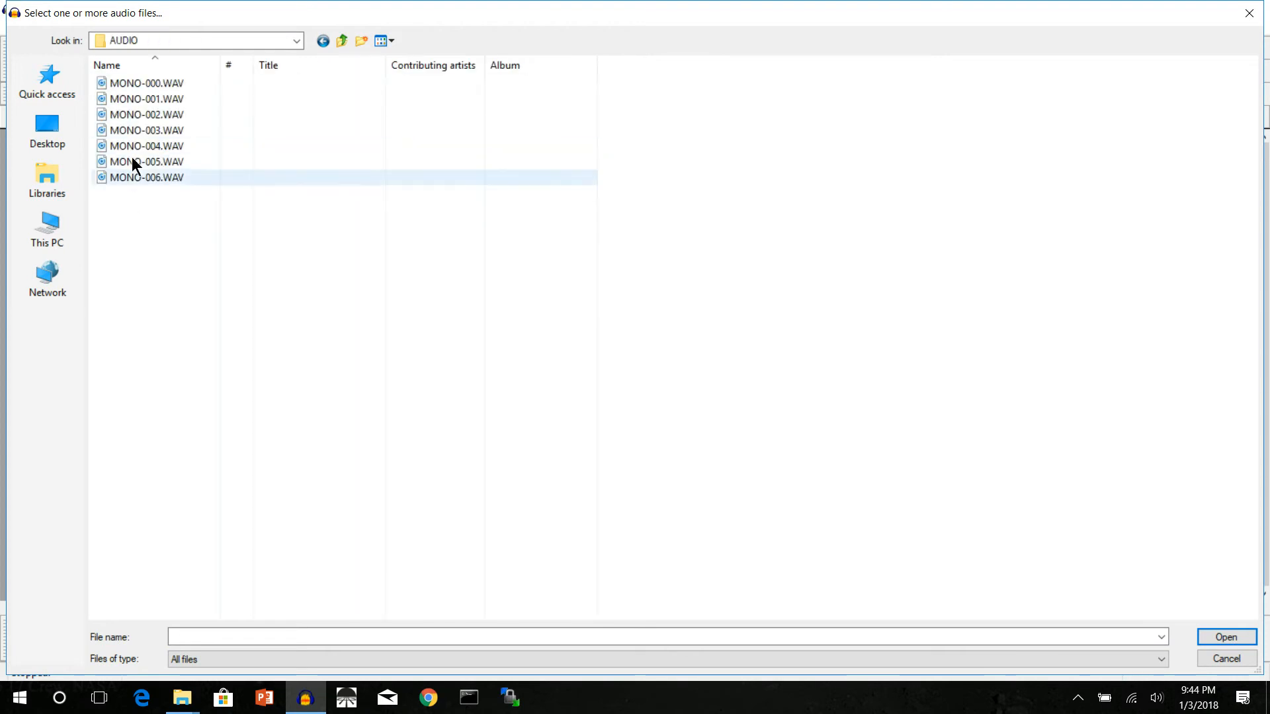
Step: Import all seven WAV files, MONO-000 through MONO-006, as separate tracks
left_click(127, 86)
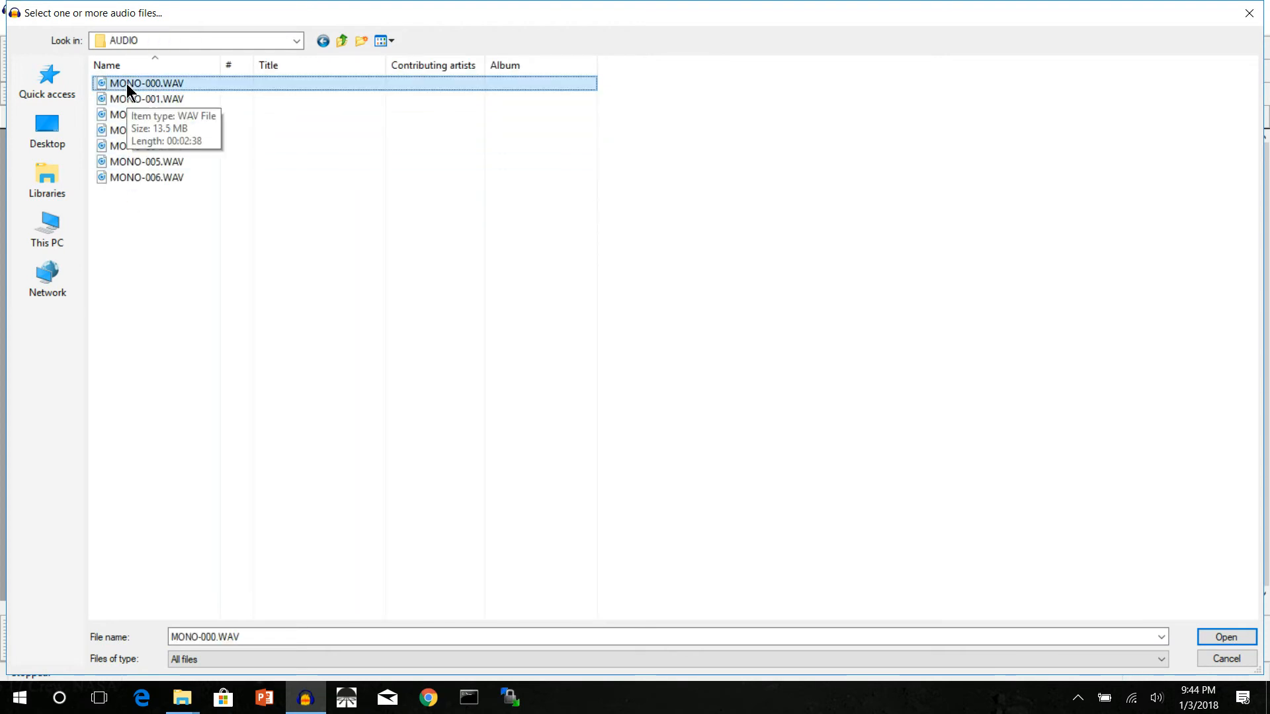
key("shift+Down")
key("shift+Down")
key("shift+Down")
key("shift+Down")
key("shift+Down")
key("shift+Down")
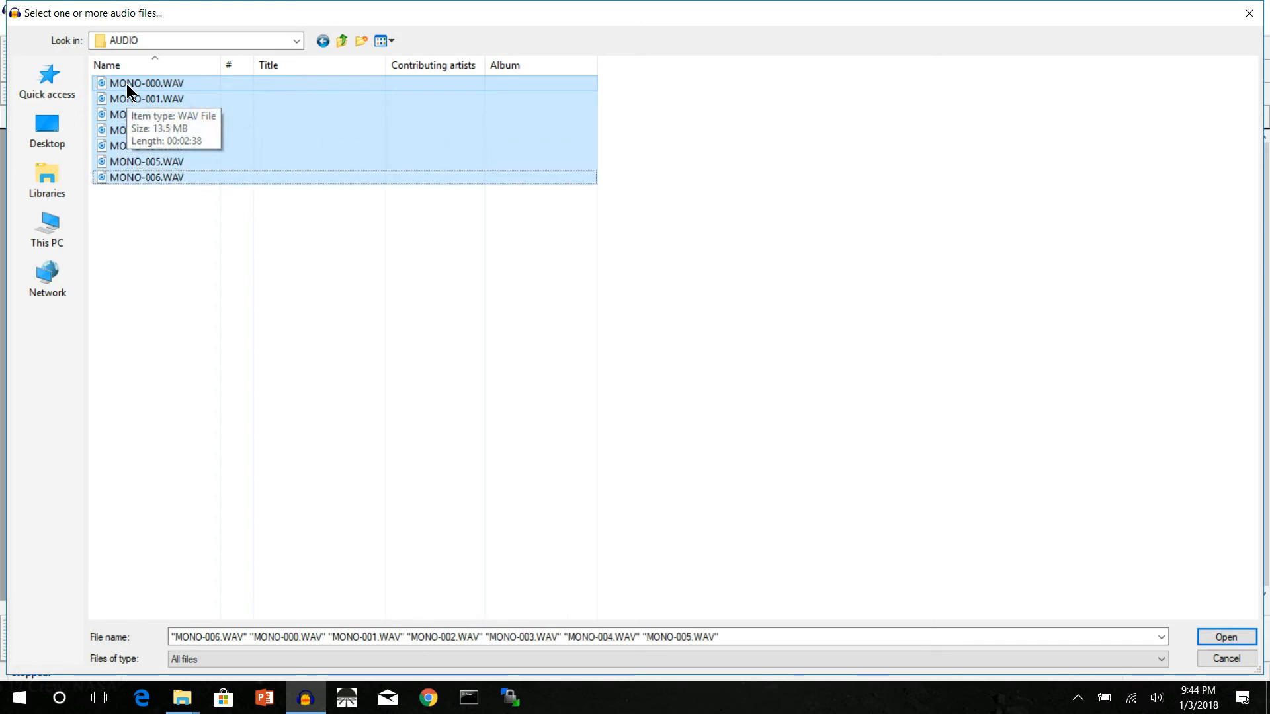
left_click(1223, 637)
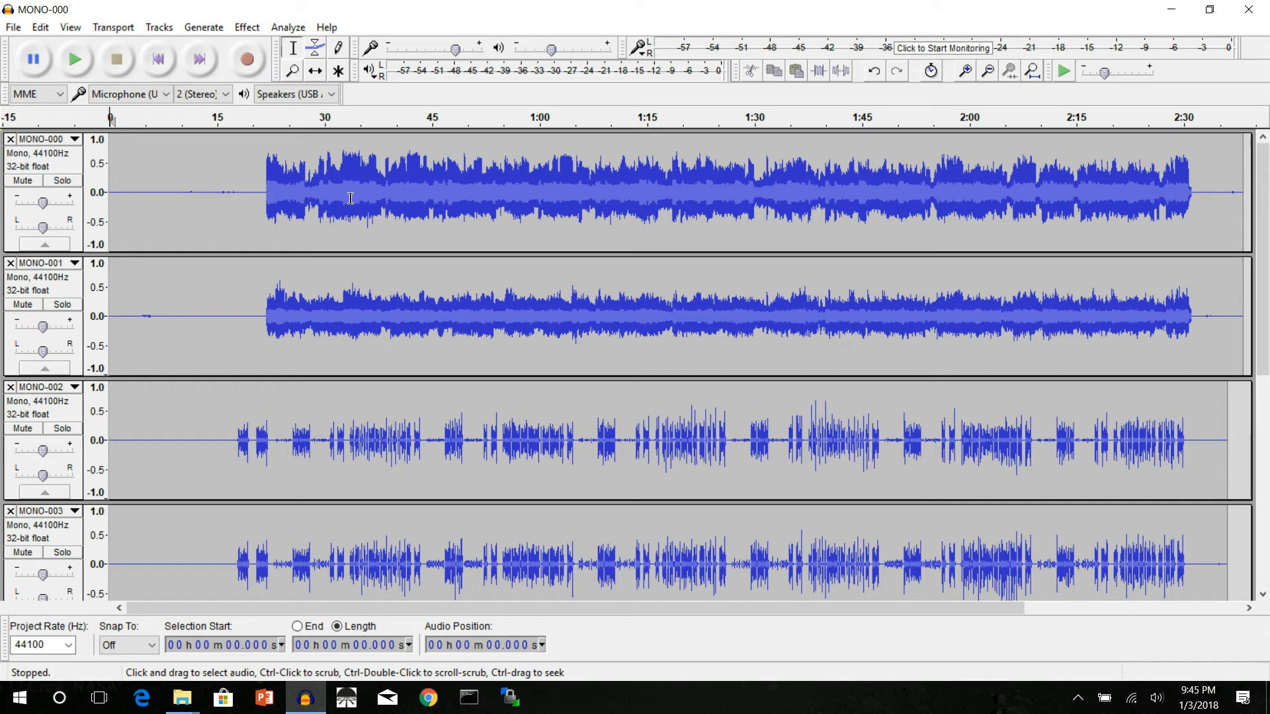
Step: Remove the MONO-003 and MONO-005 tracks from the project
scroll(268, 308, "down", 3)
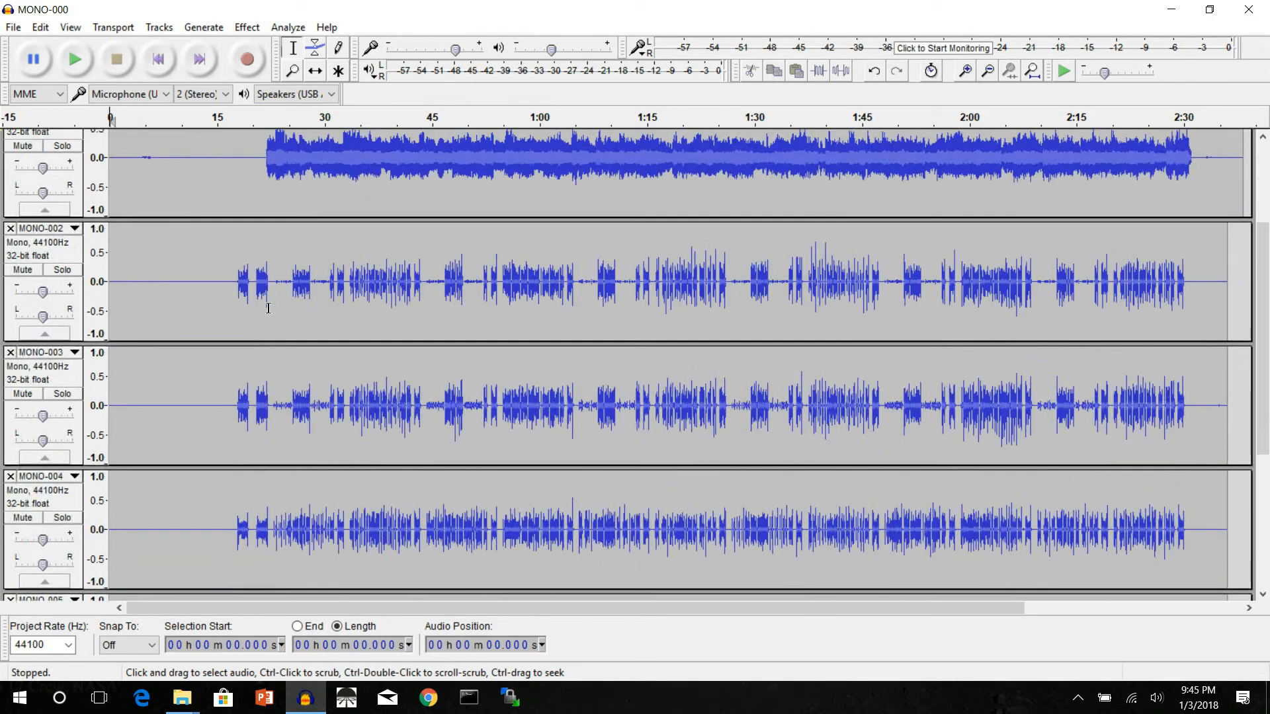
scroll(268, 308, "down", 2)
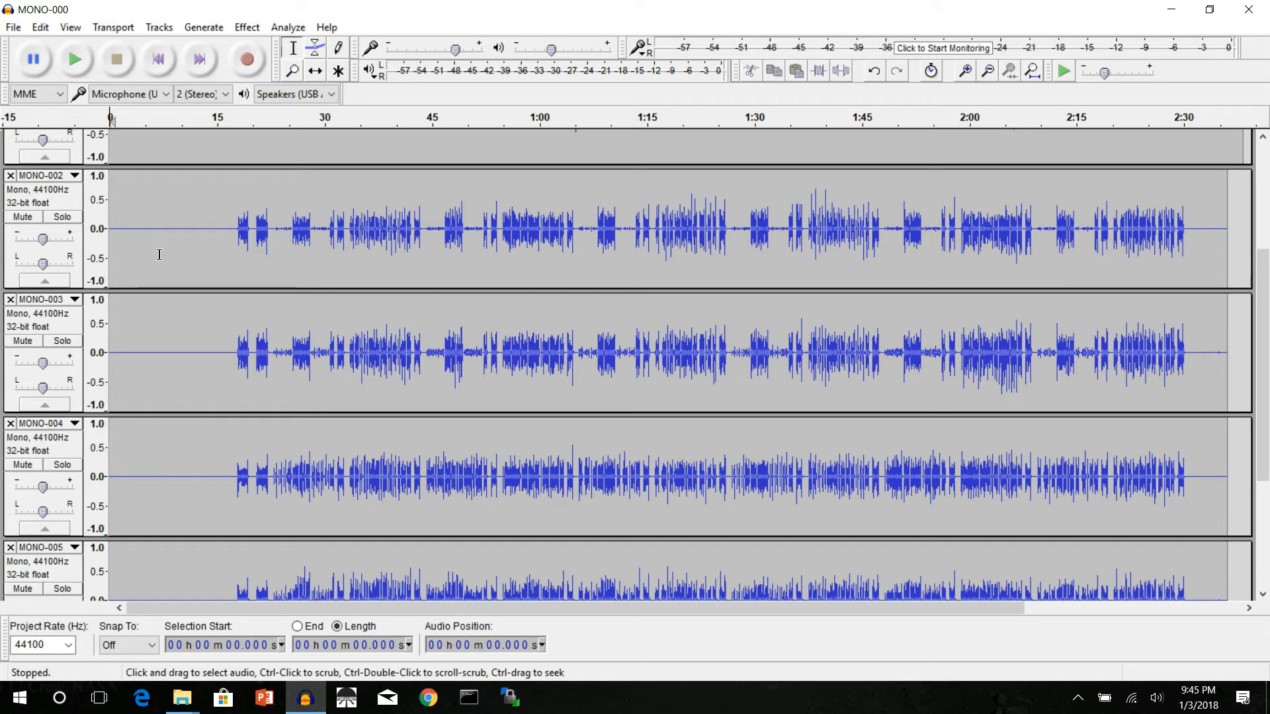
left_click(73, 207)
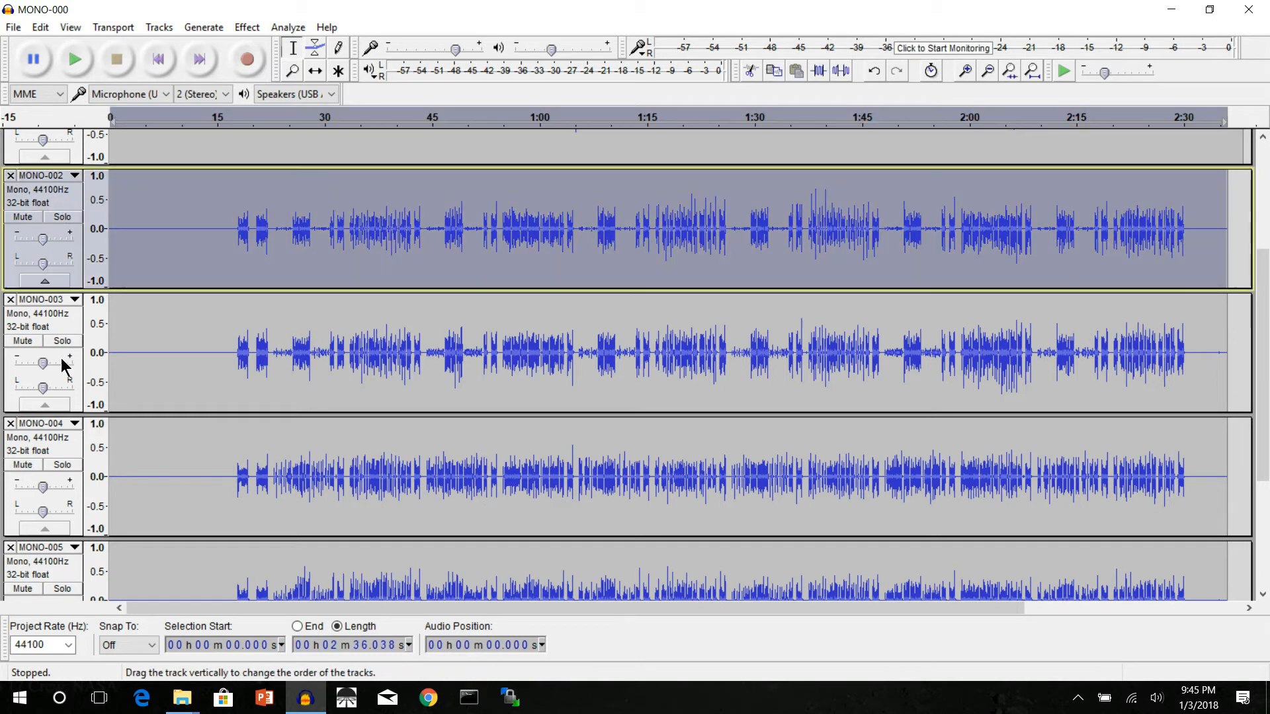
left_click(72, 452)
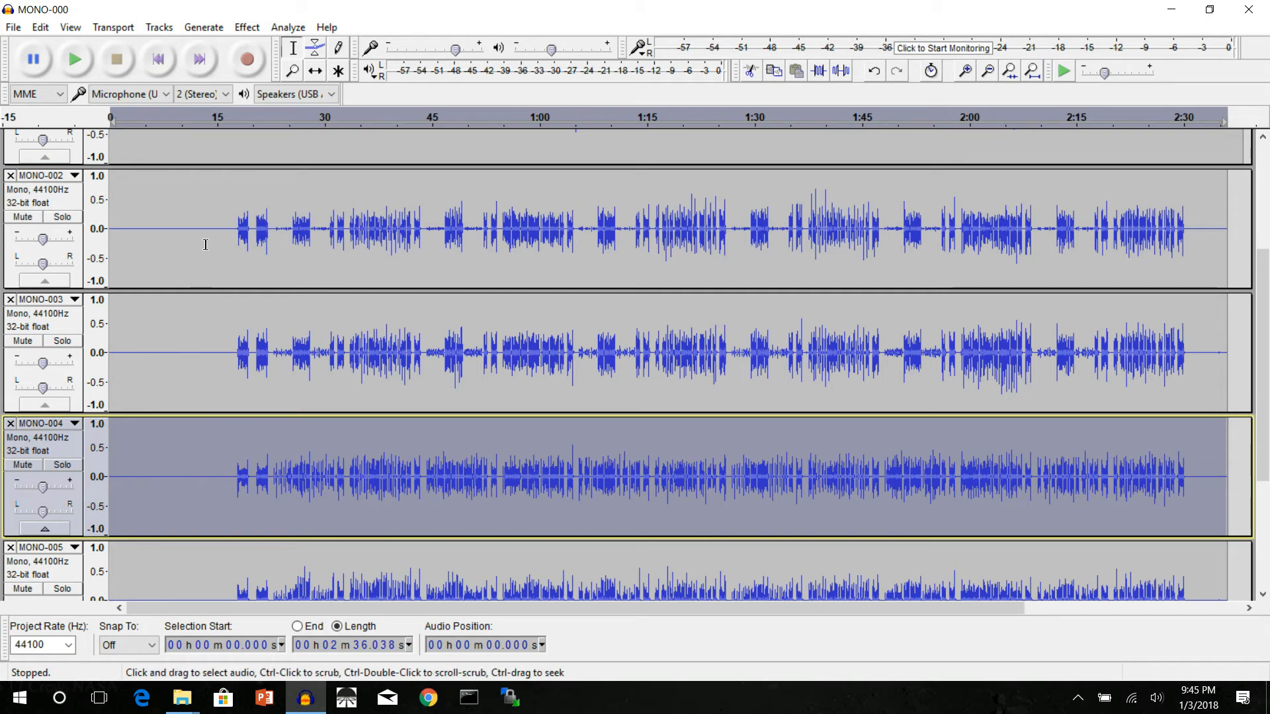
left_click(193, 323)
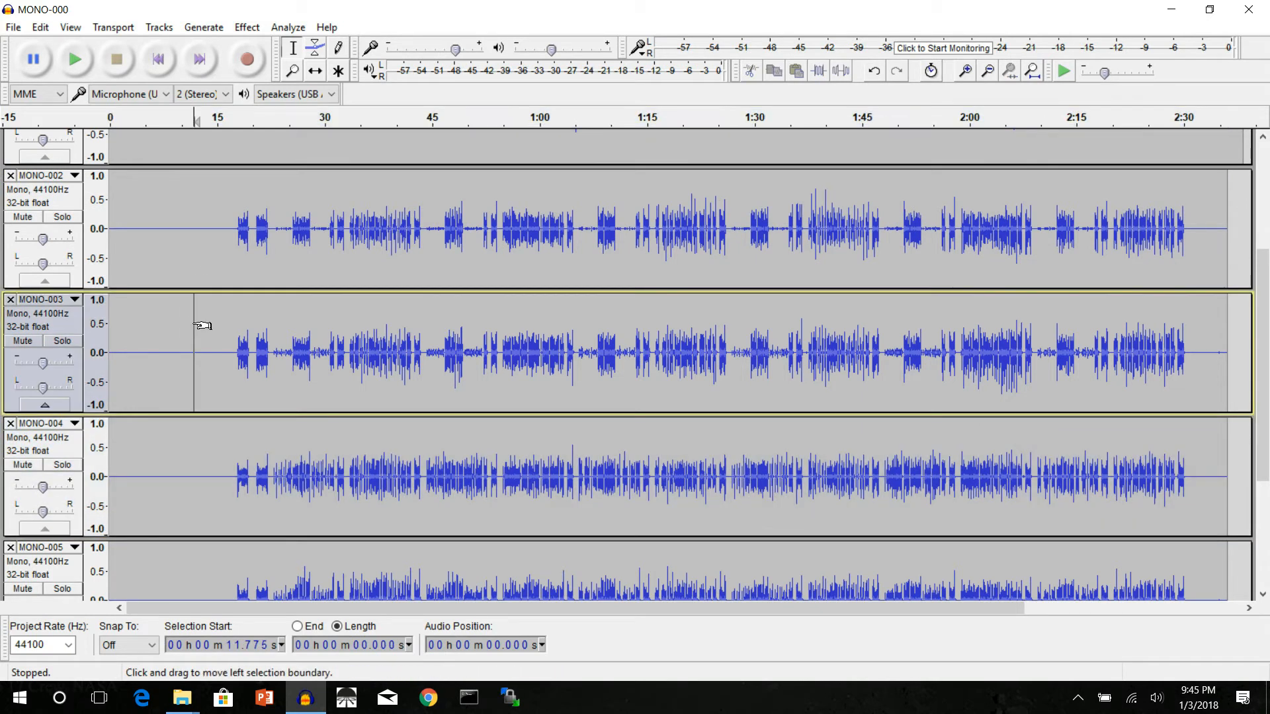
scroll(201, 333, "down", 1)
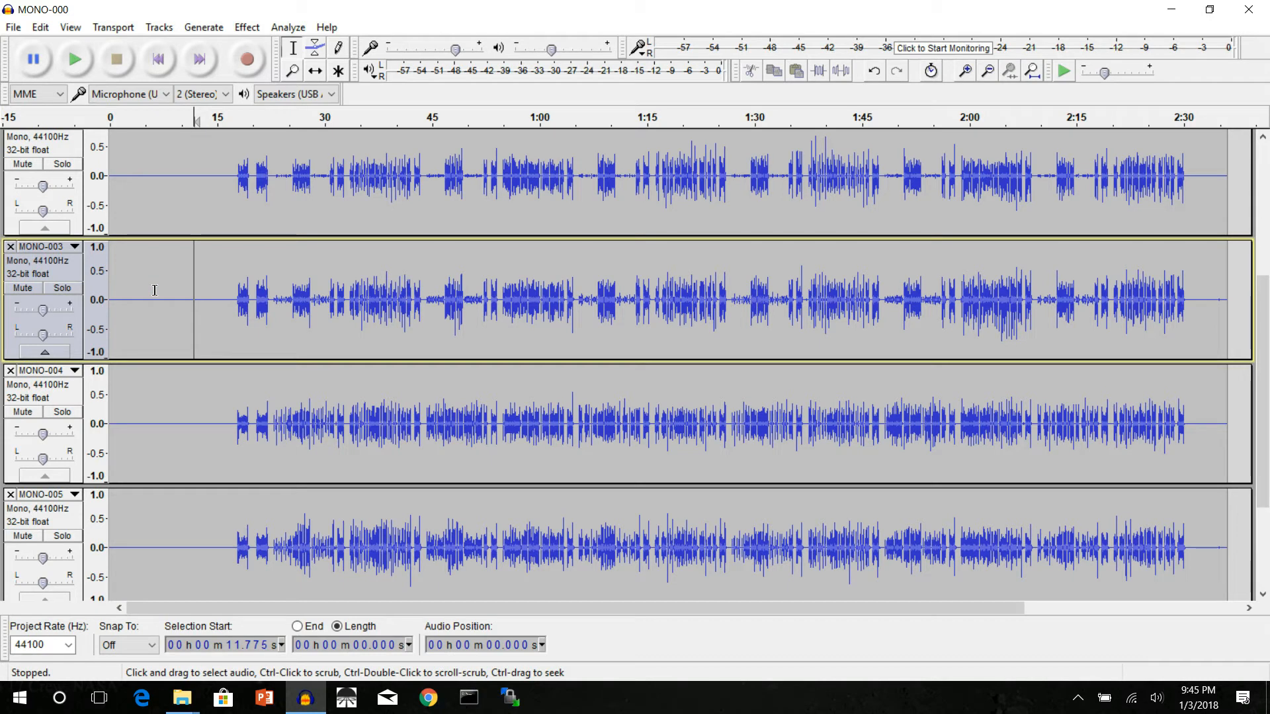
left_click(9, 247)
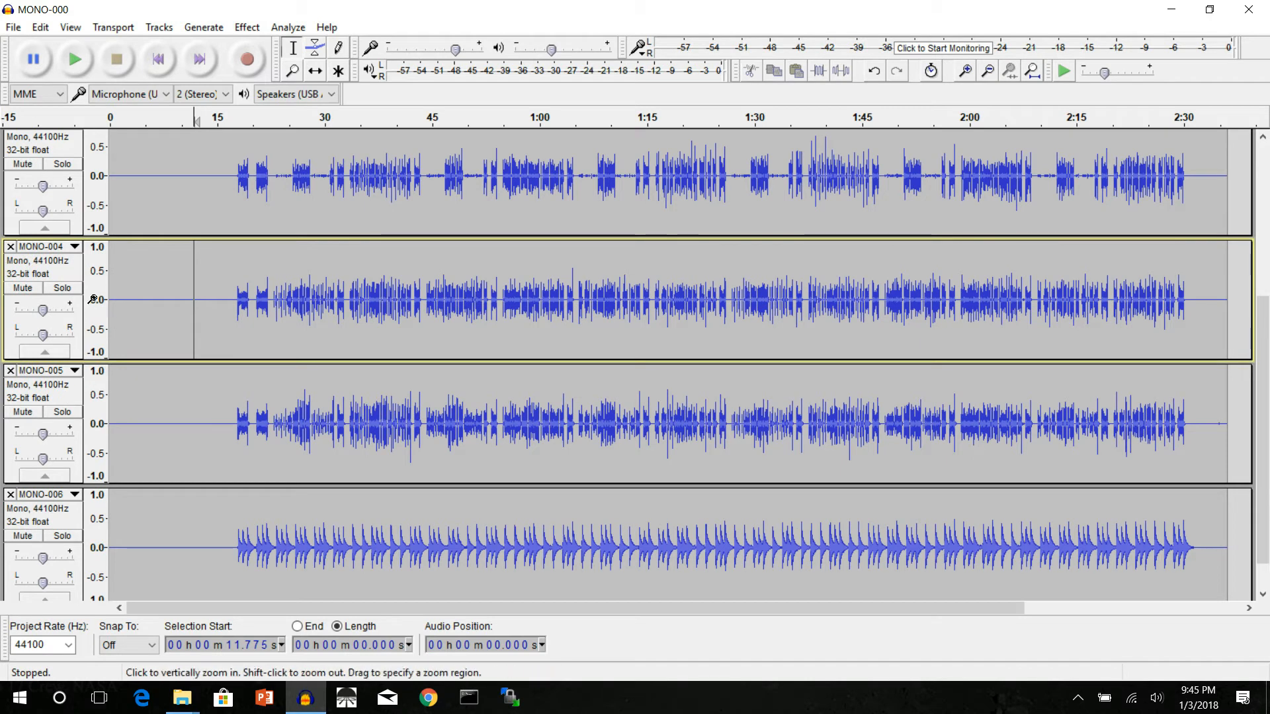
left_click(11, 371)
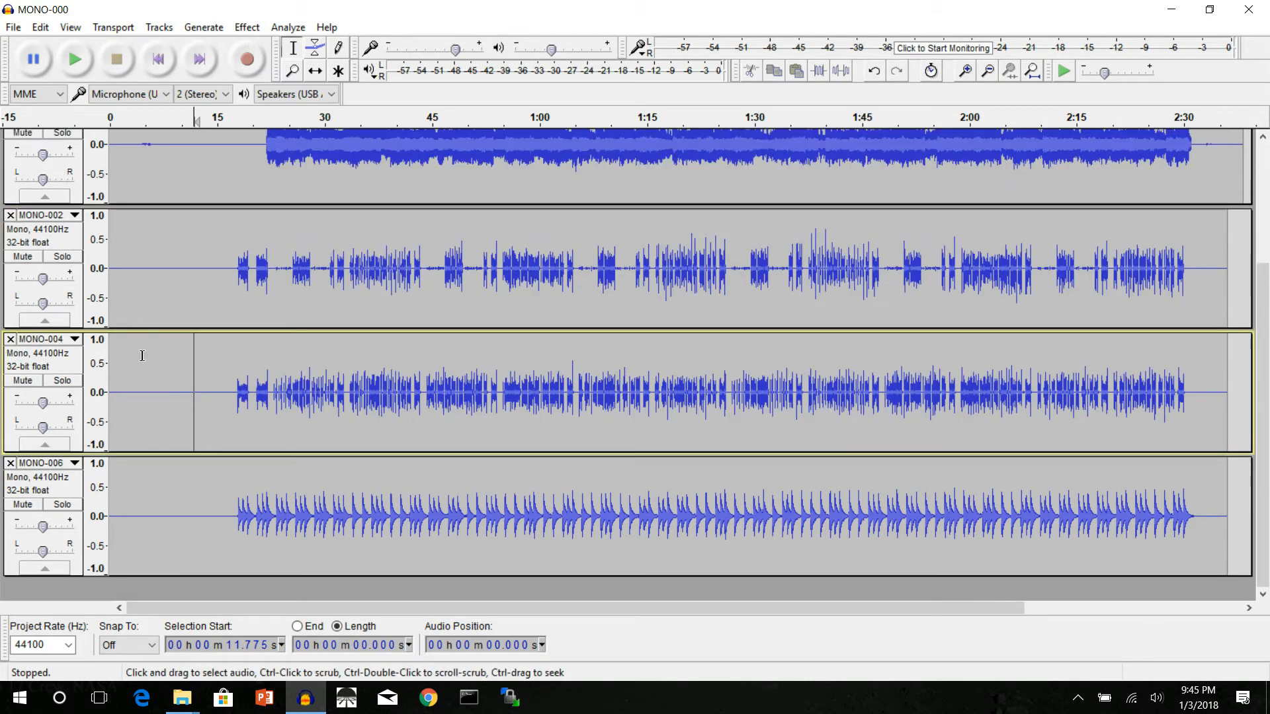
scroll(202, 346, "up", 2)
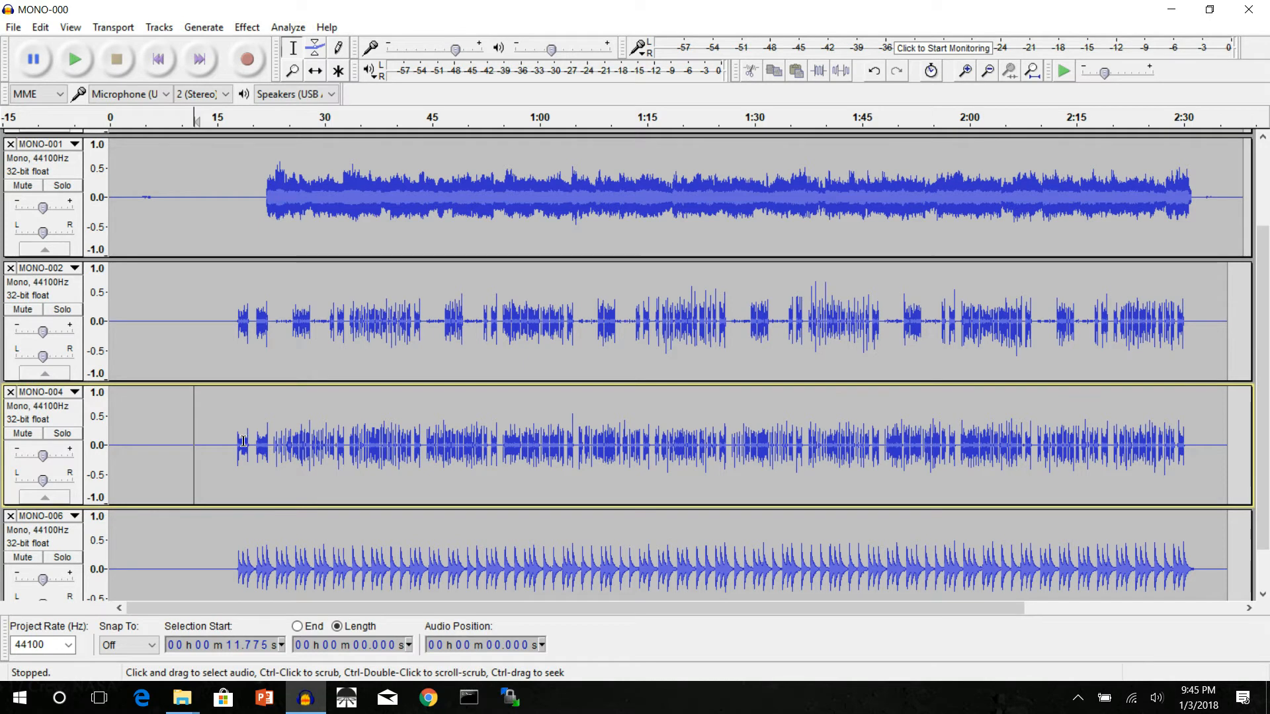
scroll(238, 412, "down", 1)
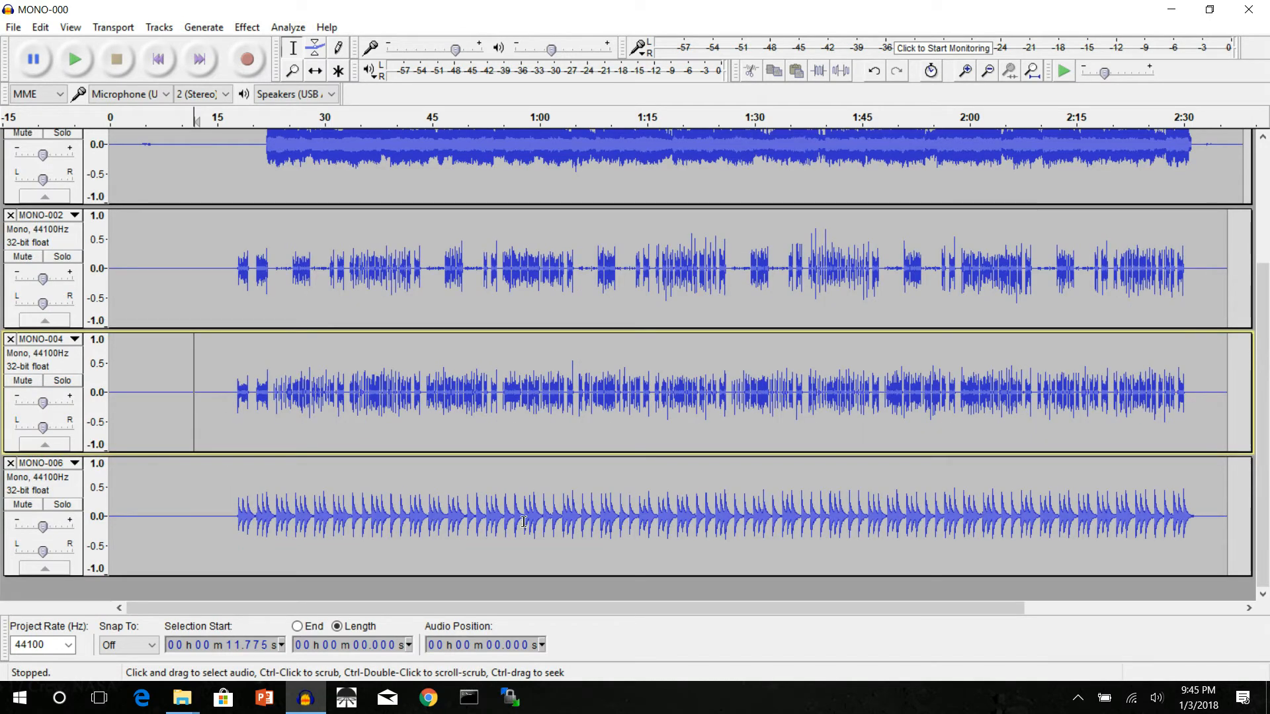
scroll(300, 505, "up", 3)
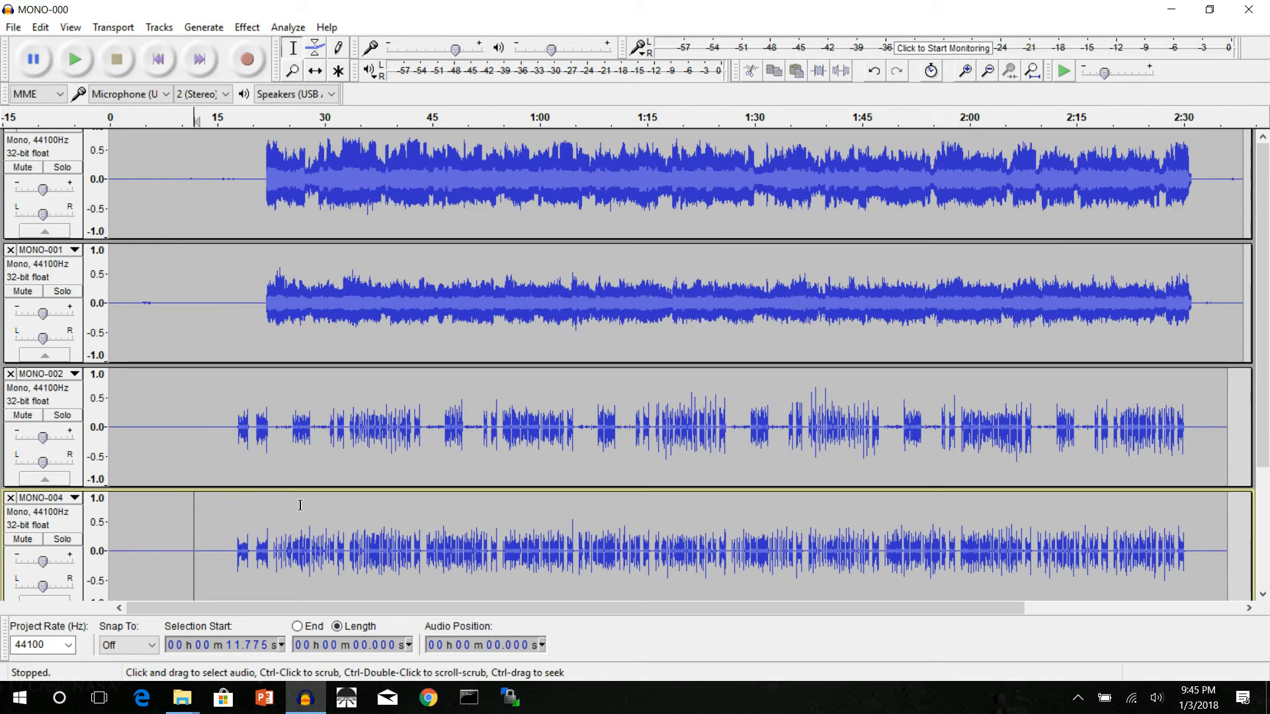
Step: Play the tracks from just before the 15-second mark to hear the lead-in, and stop playback
scroll(300, 504, "up", 1)
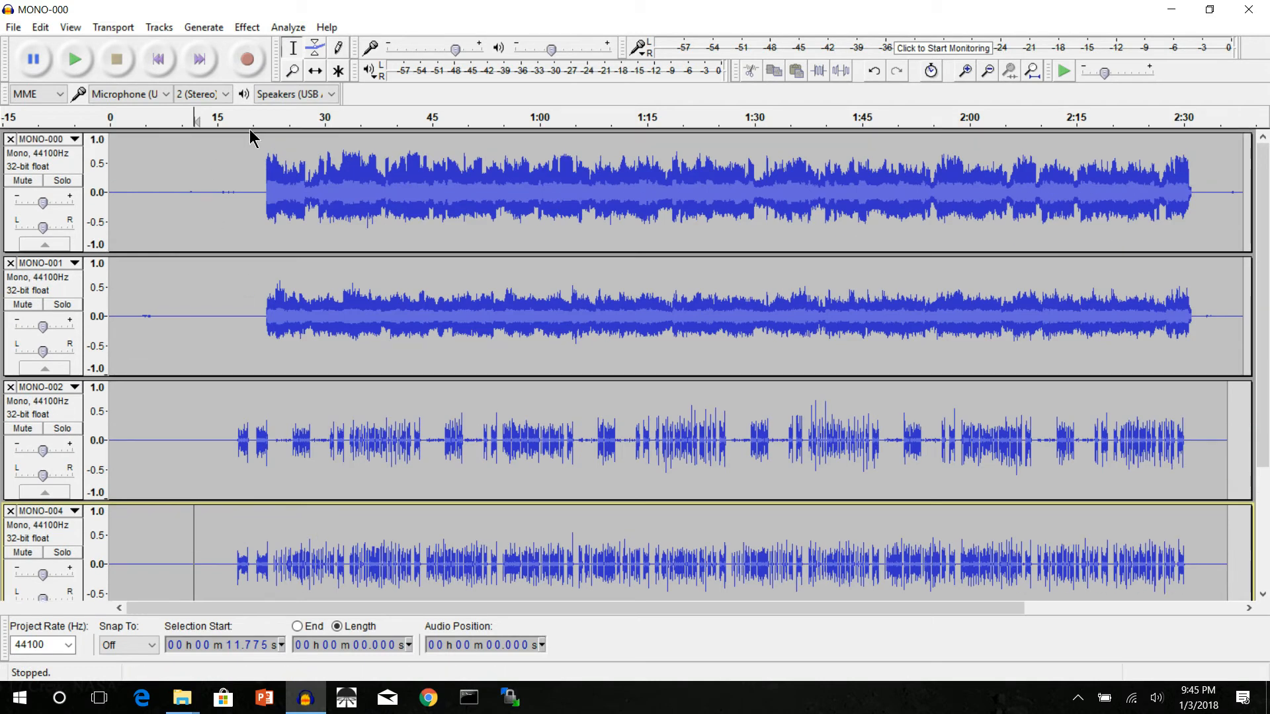
left_click(214, 118)
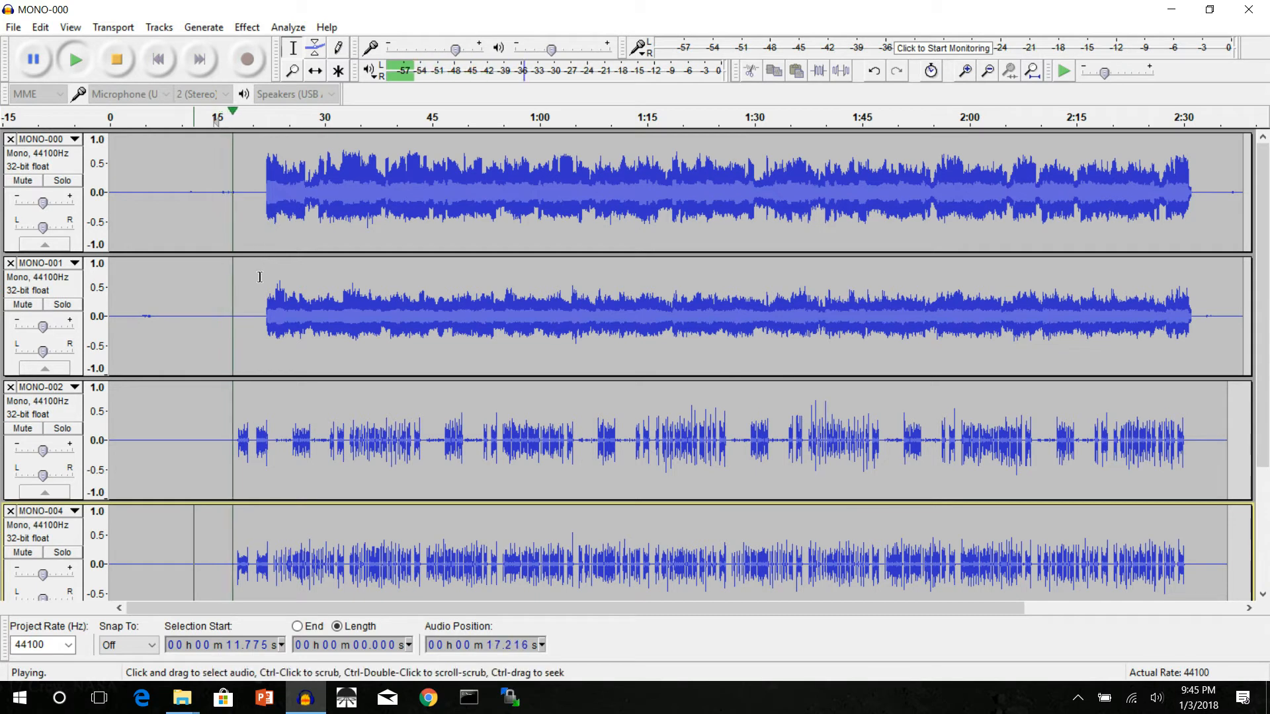
left_click(117, 62)
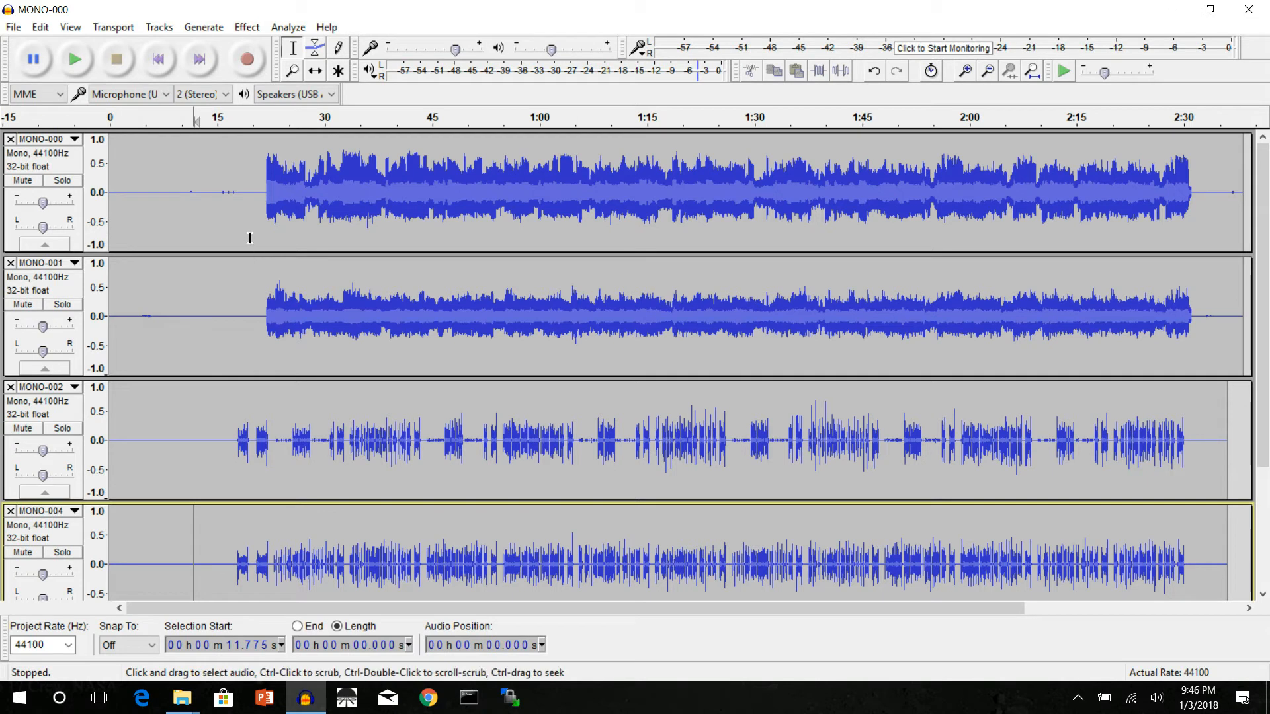
Step: Amplify the quiet passage of the MONO-000 track between about 15 and 18 seconds to a new peak amplitude of 0.0 dB
left_click_drag(217, 193, 240, 197)
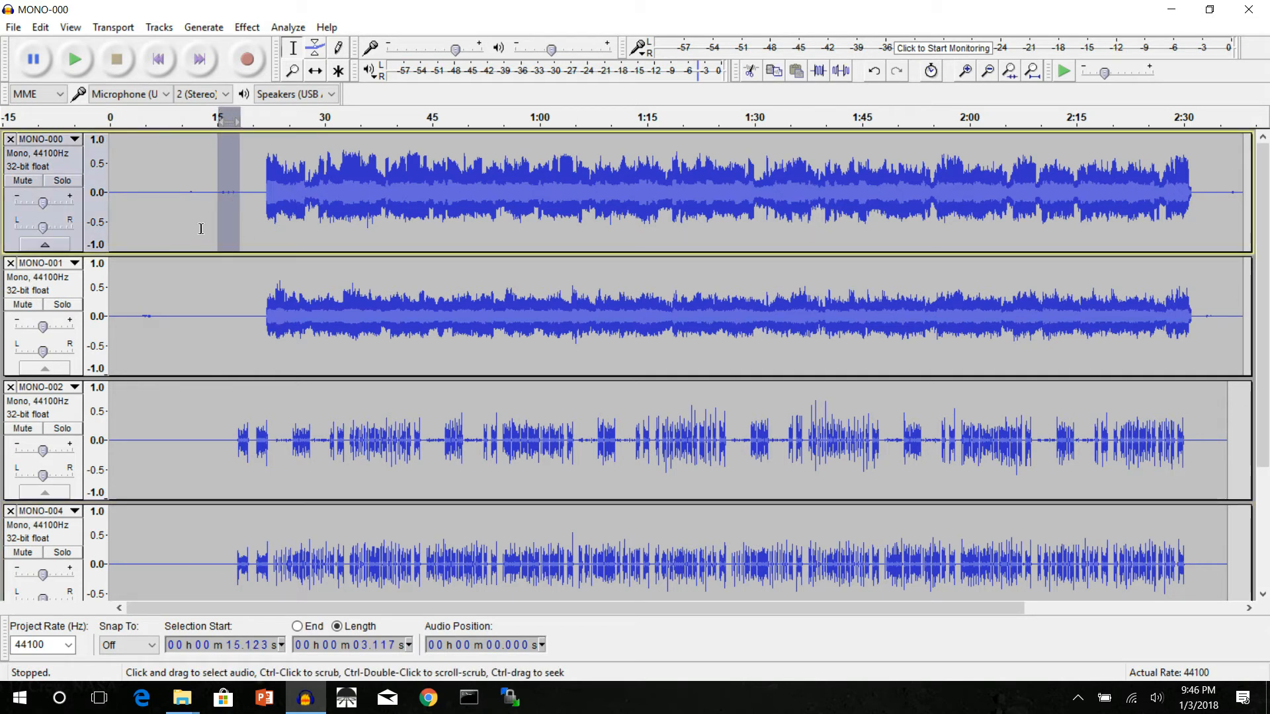
left_click(247, 28)
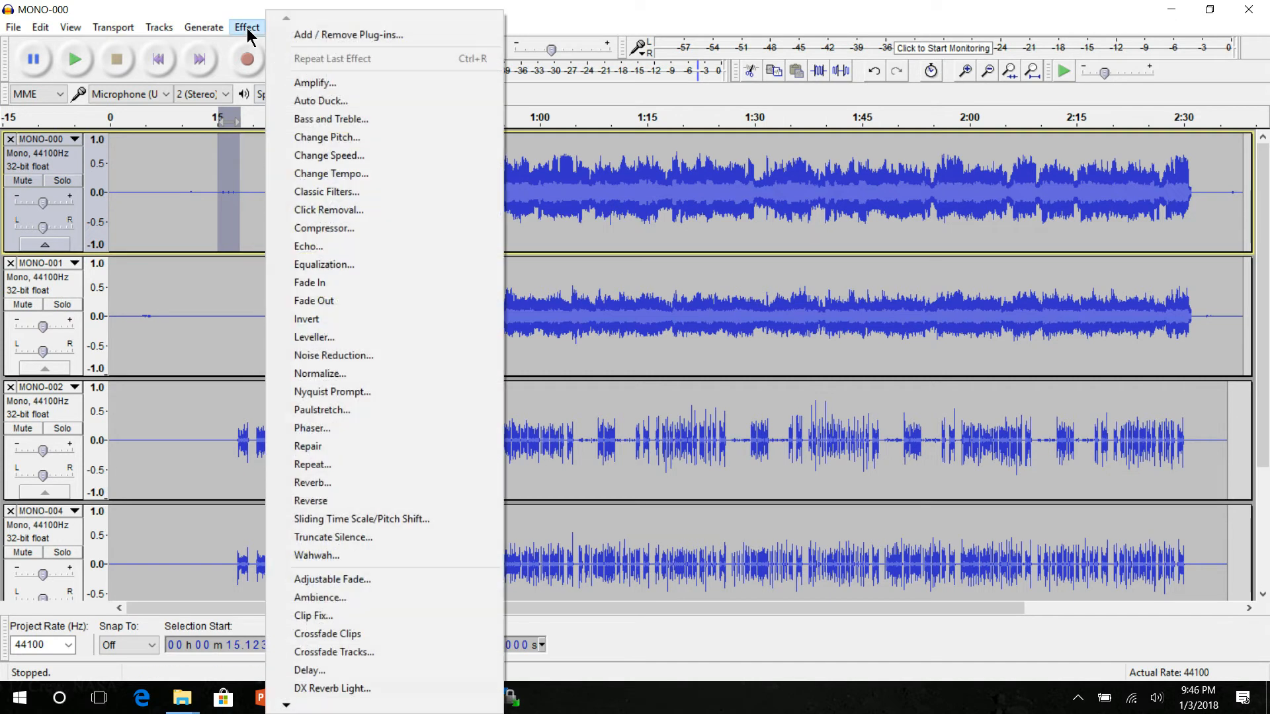
left_click(297, 82)
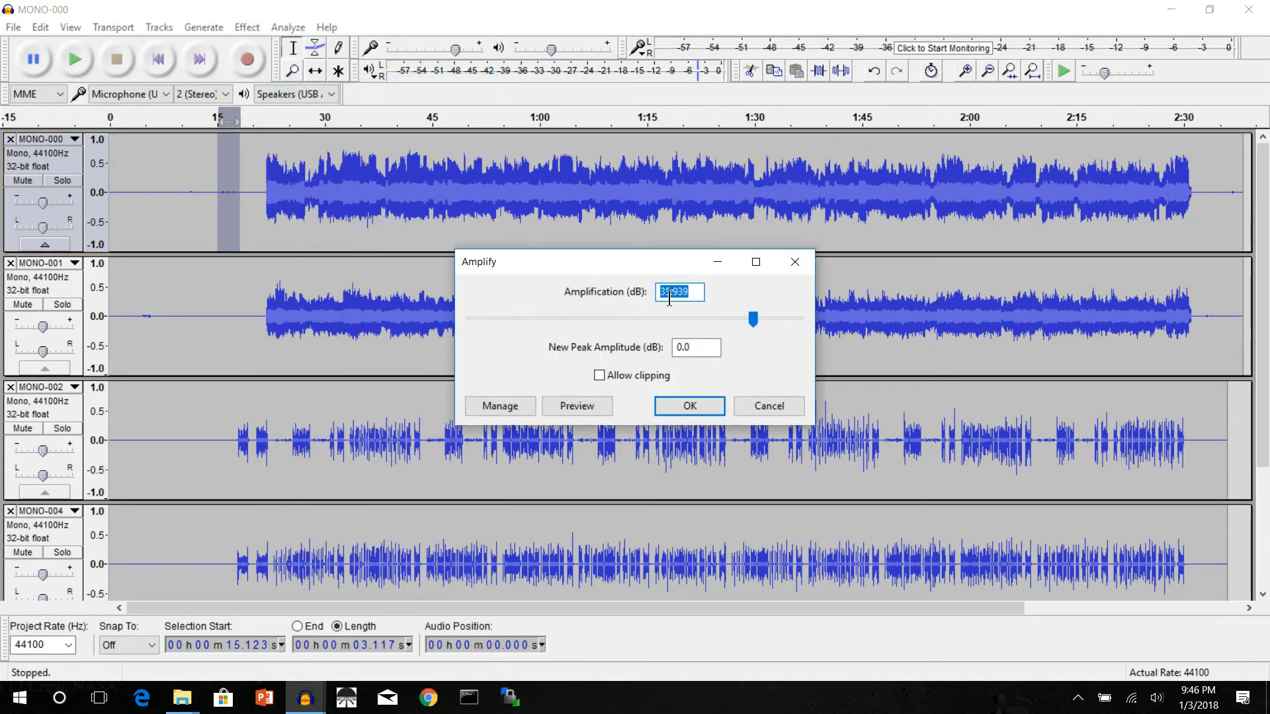
left_click(691, 407)
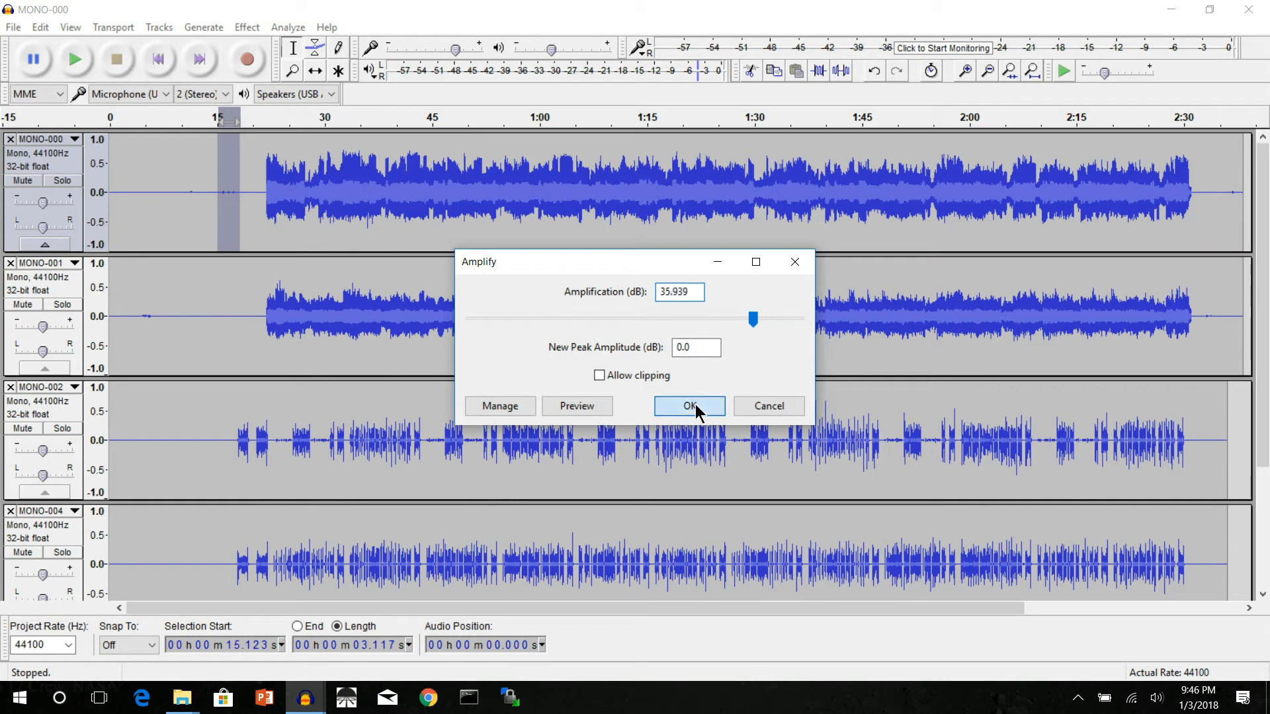
Step: Play back the amplified passage of MONO-000 from just before the 15-second mark, and stop playback
left_click(201, 198)
left_click(212, 122)
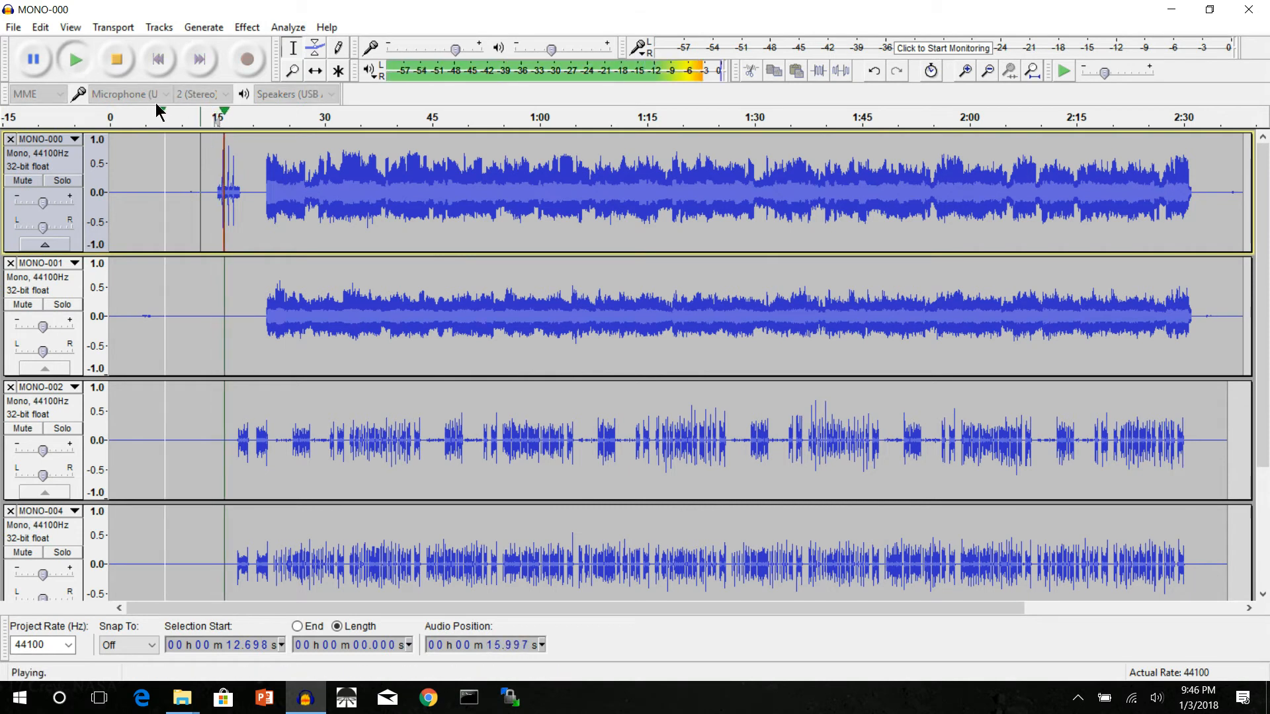
left_click(117, 62)
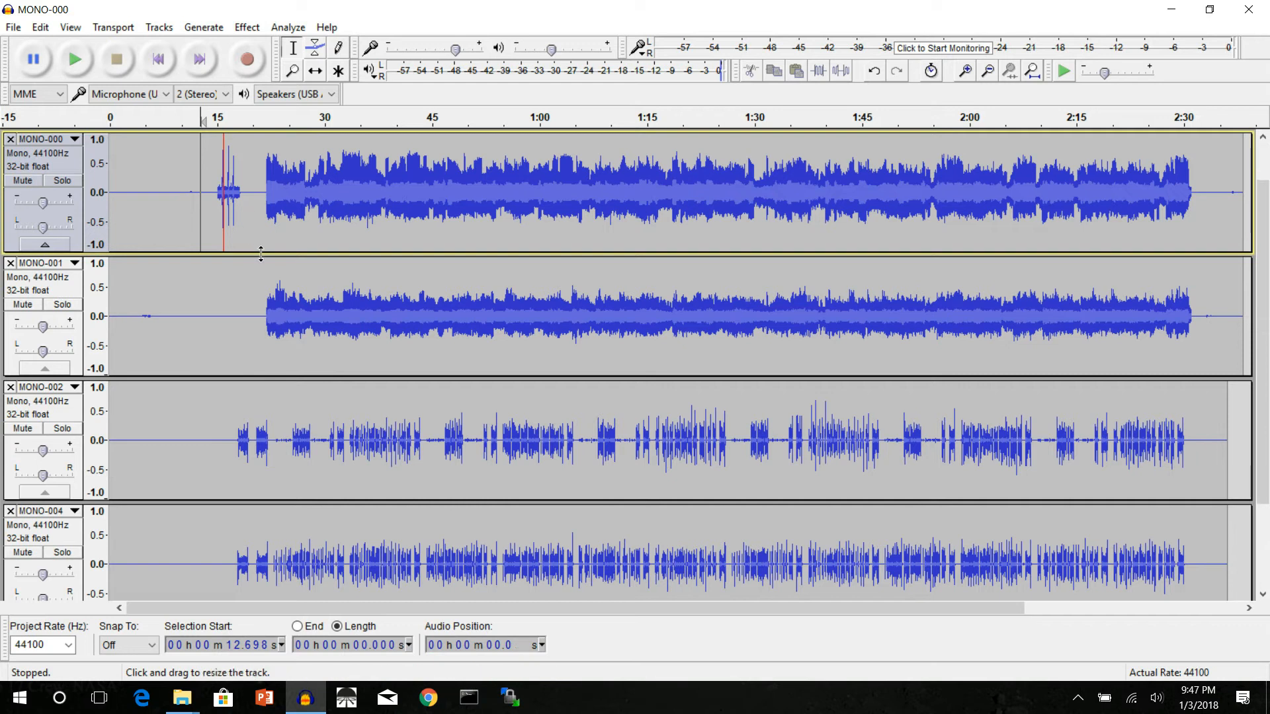
scroll(263, 258, "down", 3)
scroll(263, 258, "up", 3)
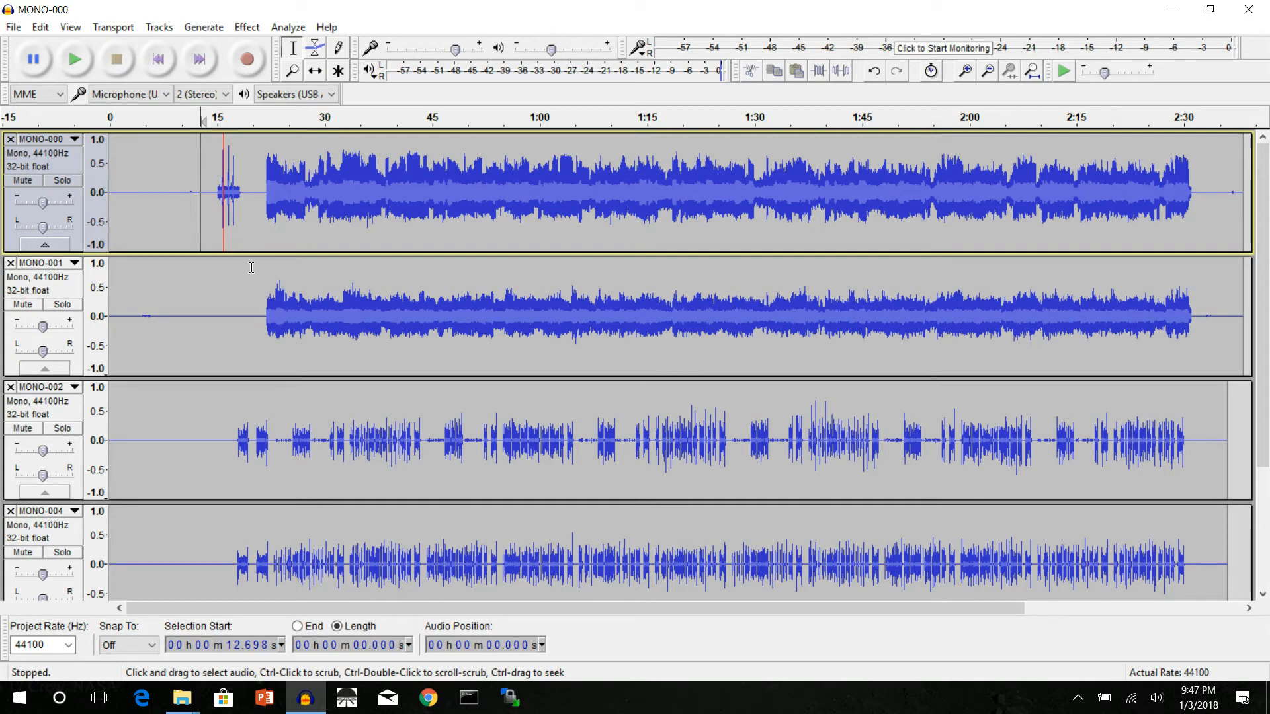
scroll(250, 269, "down", 2)
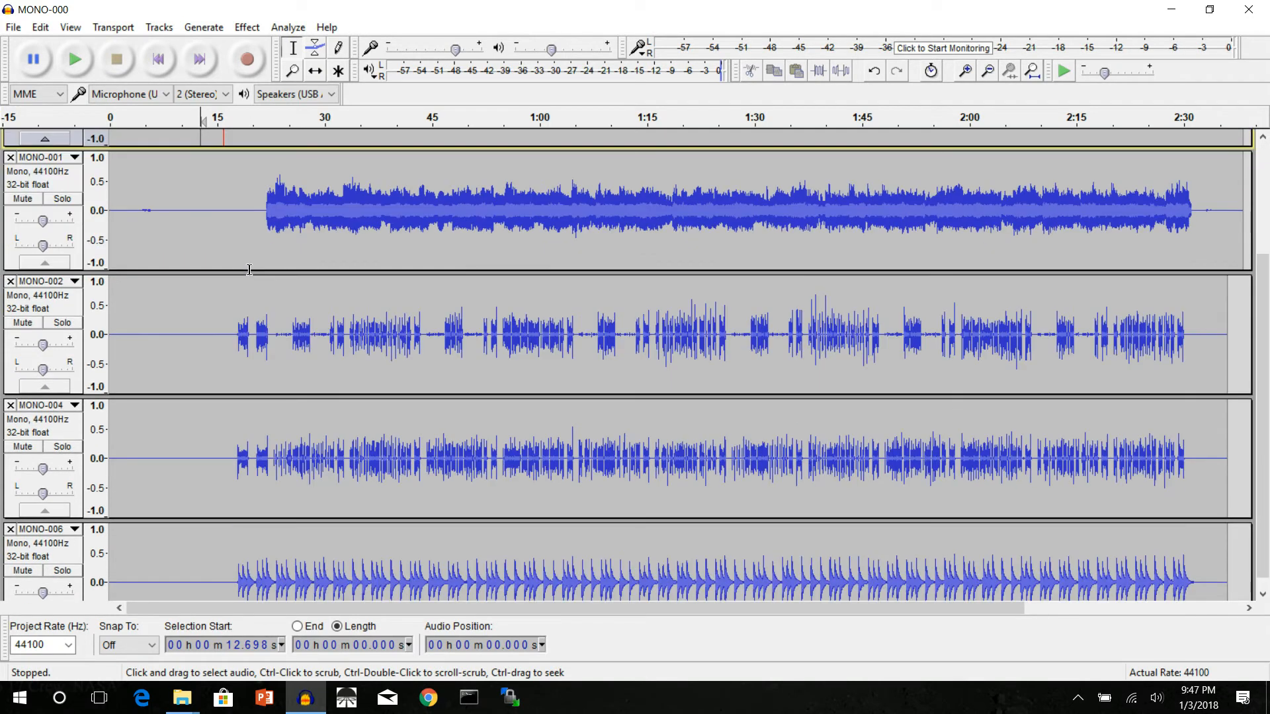
scroll(246, 271, "up", 2)
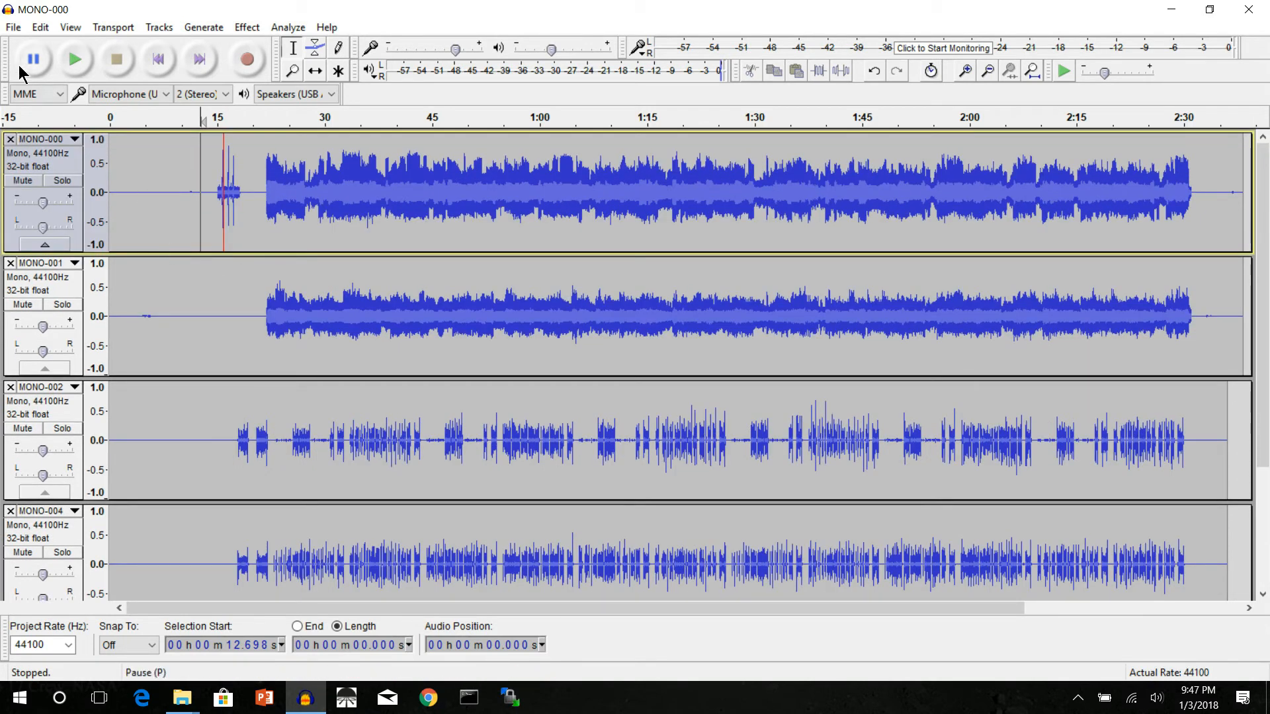
Step: Start another audio import and browse to the AUDIO folder of PROJ028_pipes
left_click(15, 27)
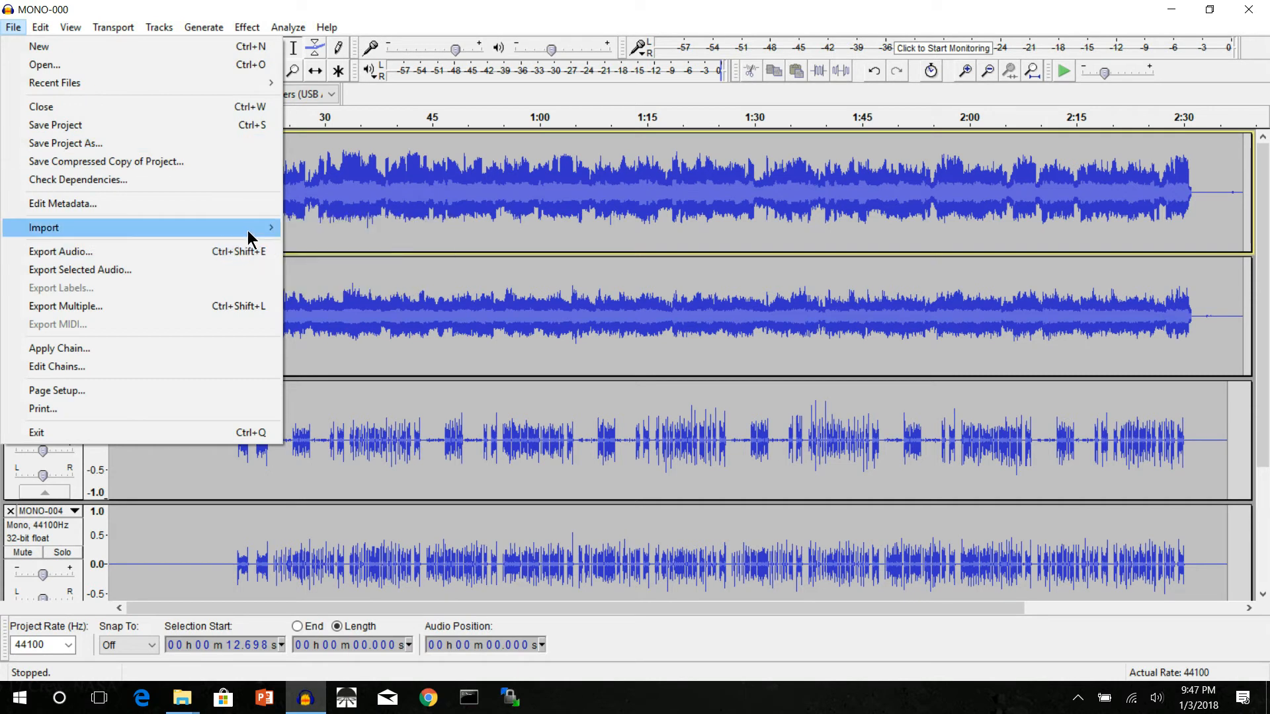
mouse_move(250, 231)
left_click(305, 227)
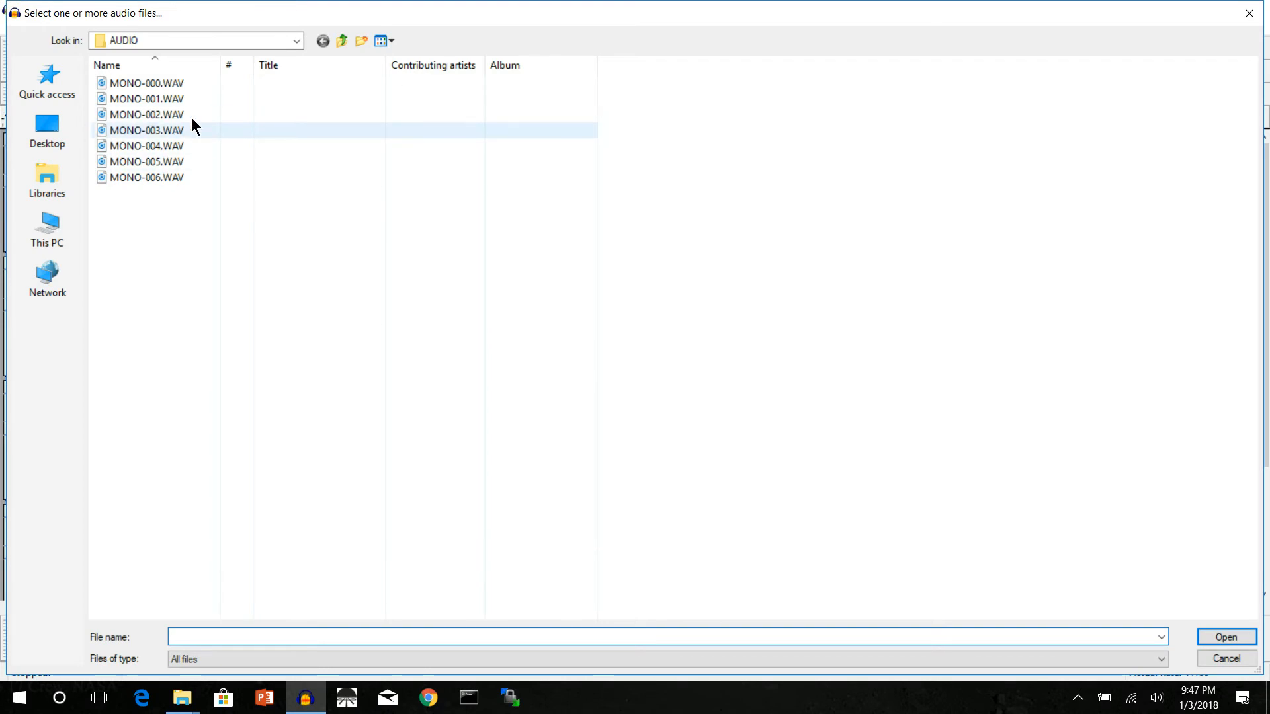
left_click(340, 43)
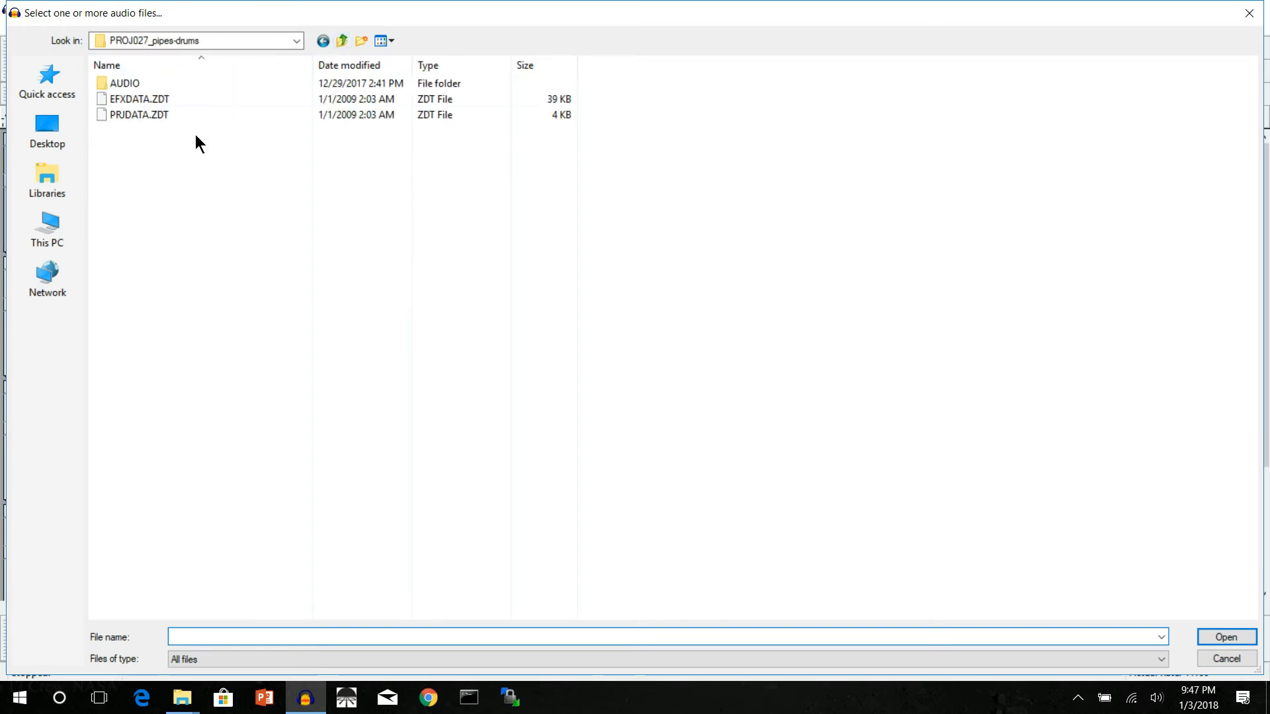
double_click(129, 84)
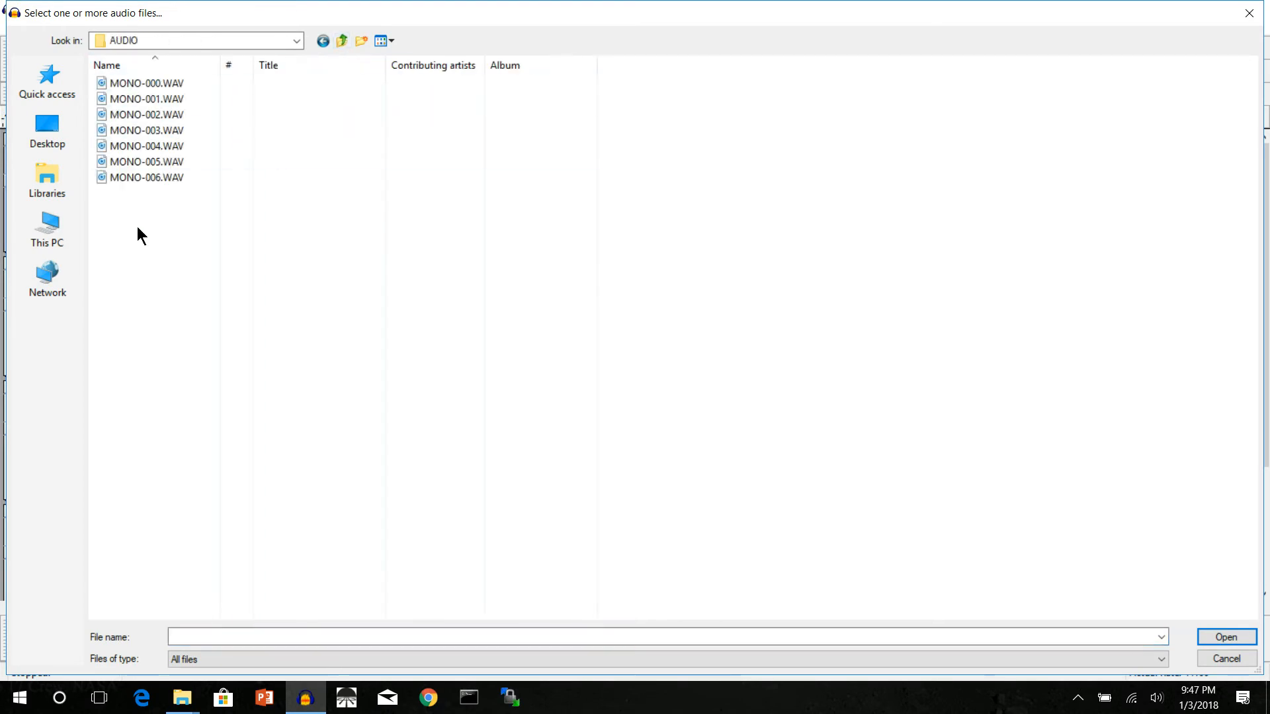
left_click(342, 43)
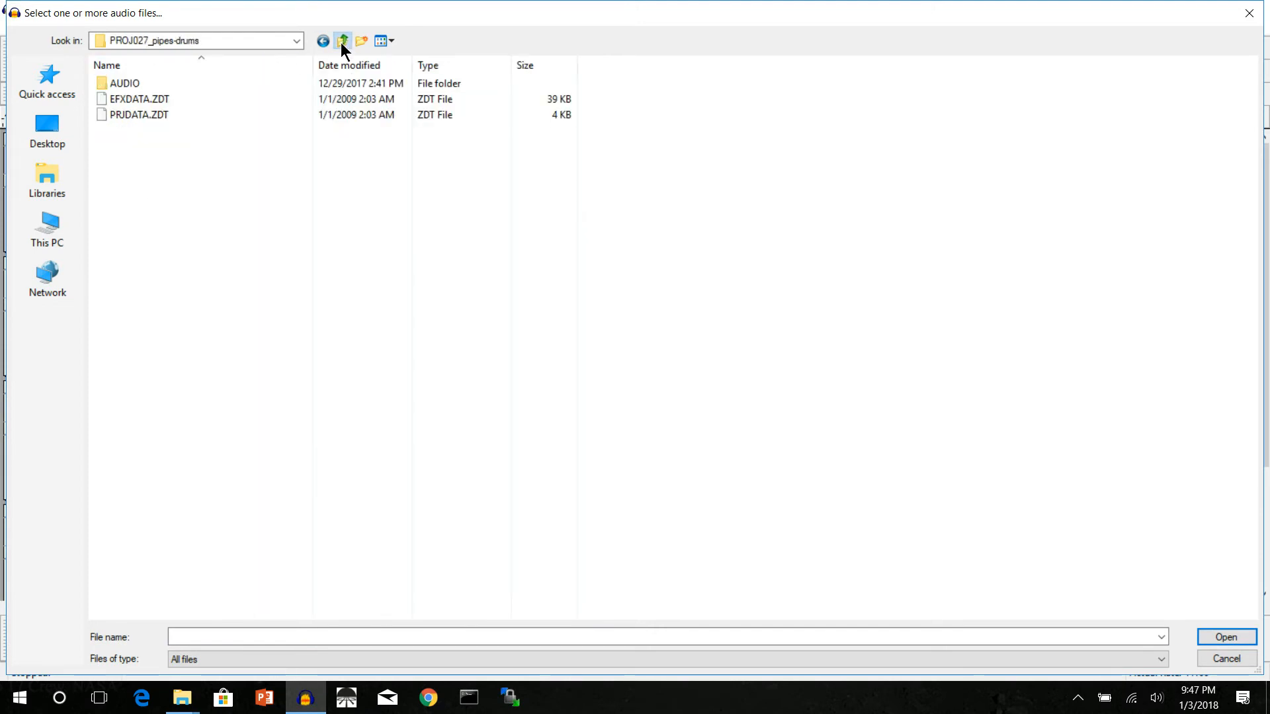
left_click(342, 43)
double_click(133, 99)
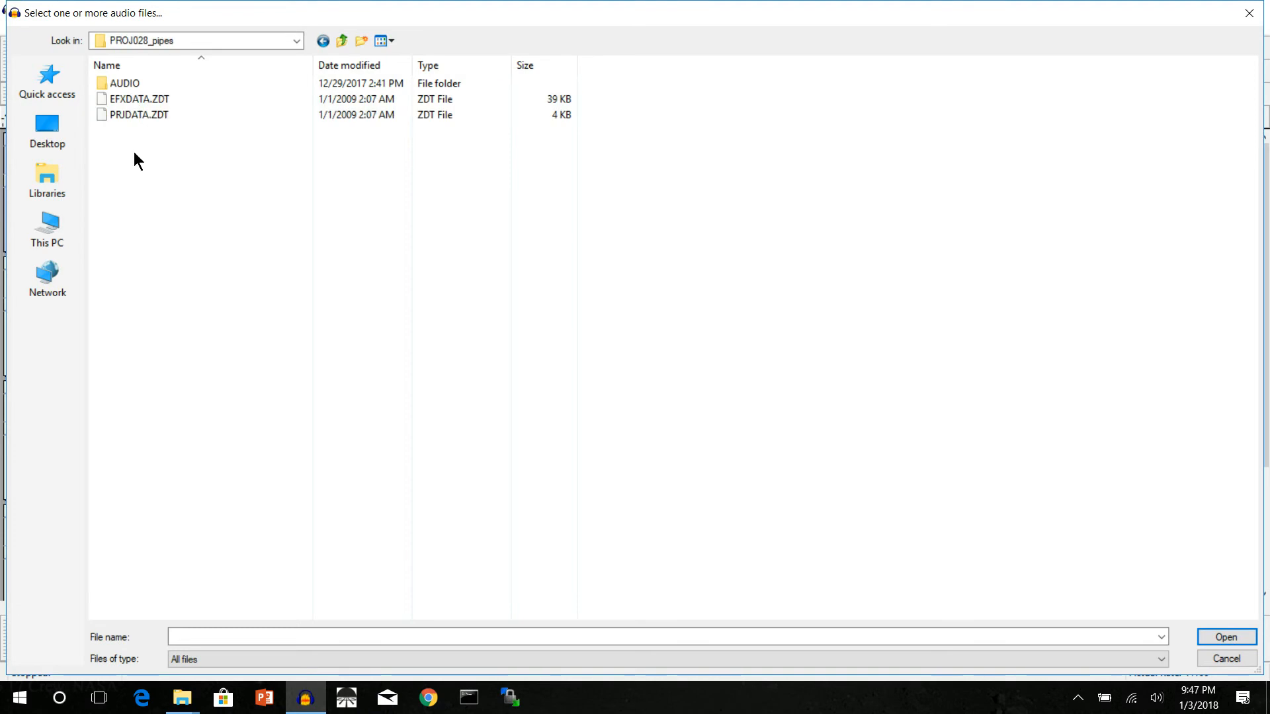
double_click(128, 84)
Step: Import both MONO-000.WAV and MONO-001.WAV from the PROJ028_pipes recording as additional tracks
left_click(128, 84)
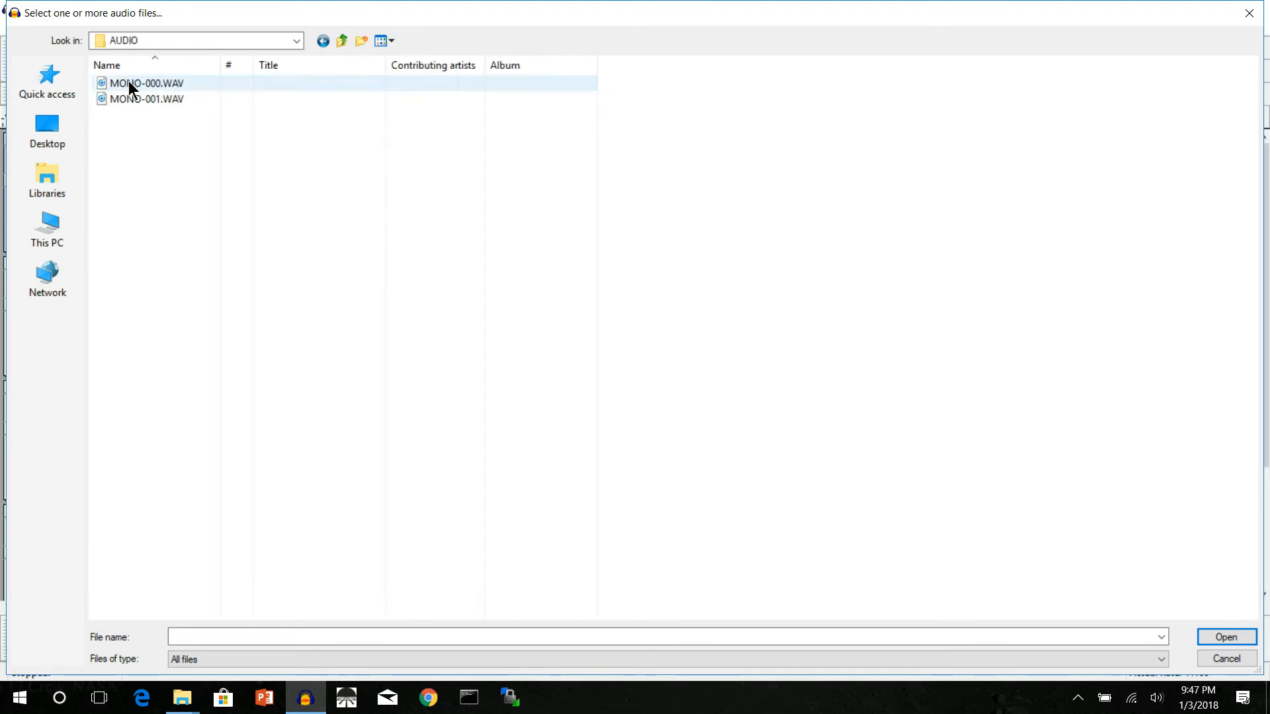
key("shift+Down")
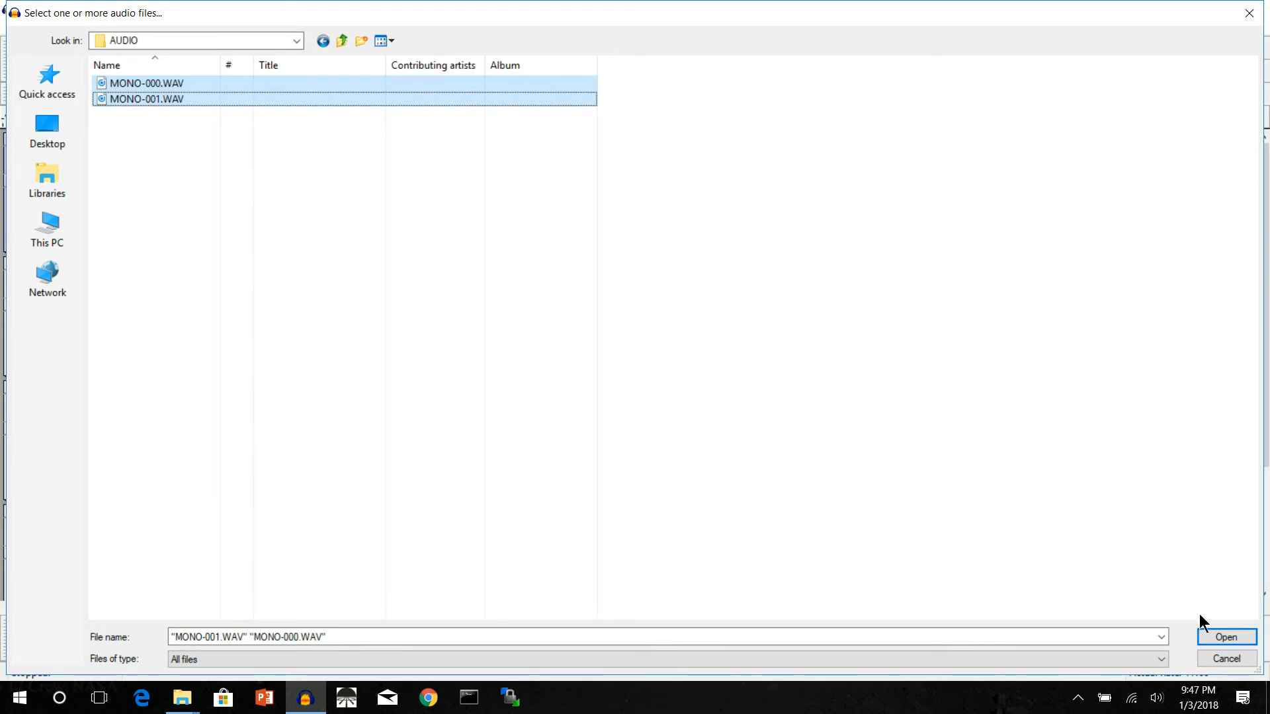
left_click(1230, 638)
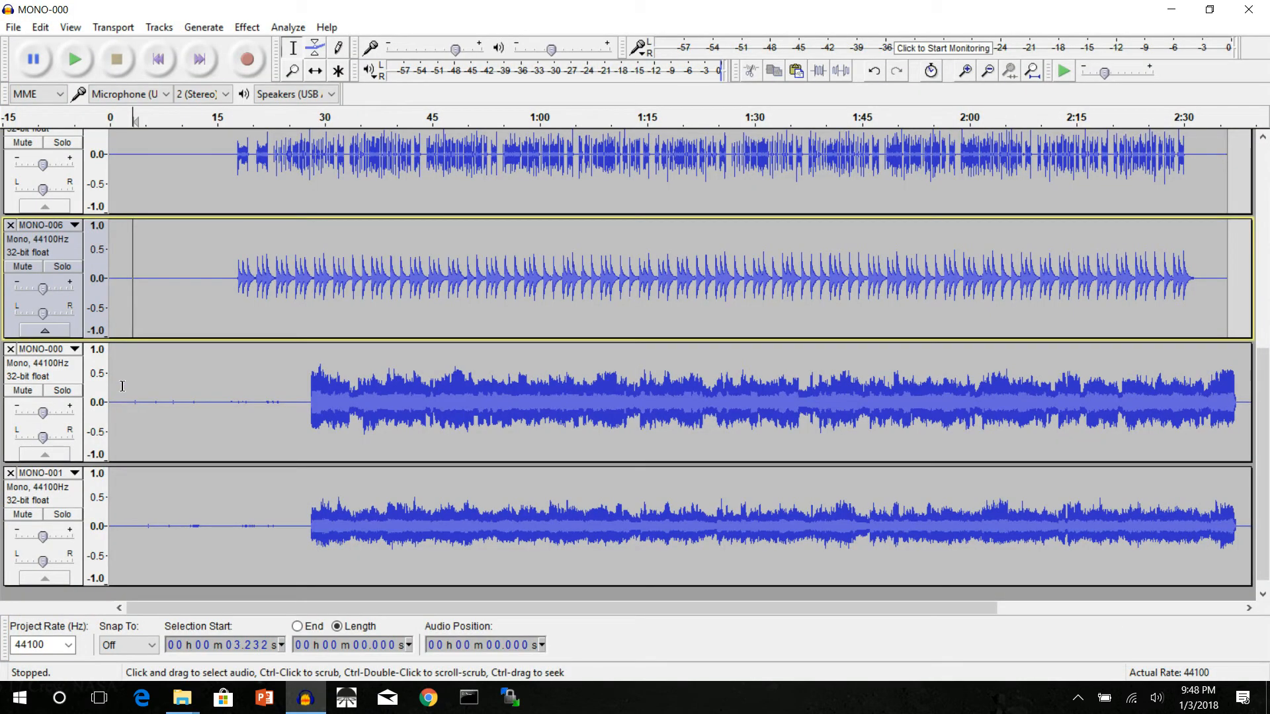
Step: Select the newly imported MONO-000 track and move it up one place, above MONO-006
left_click(123, 386)
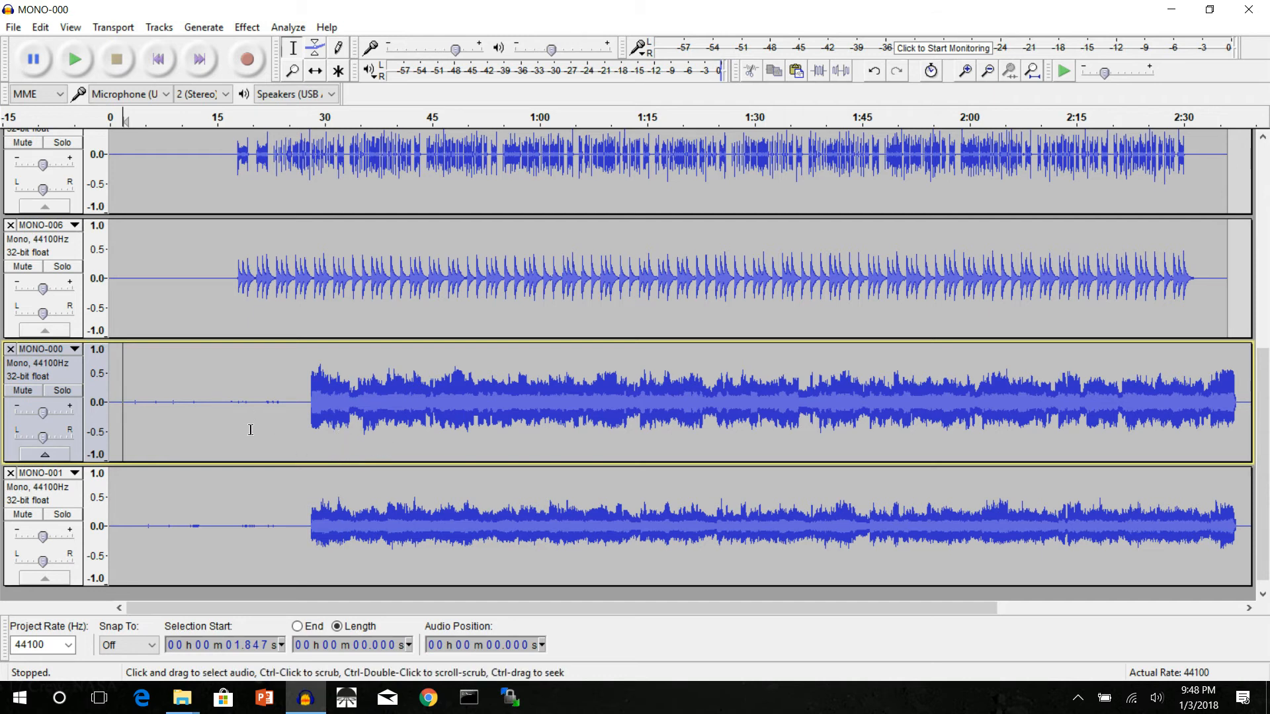
left_click(73, 379)
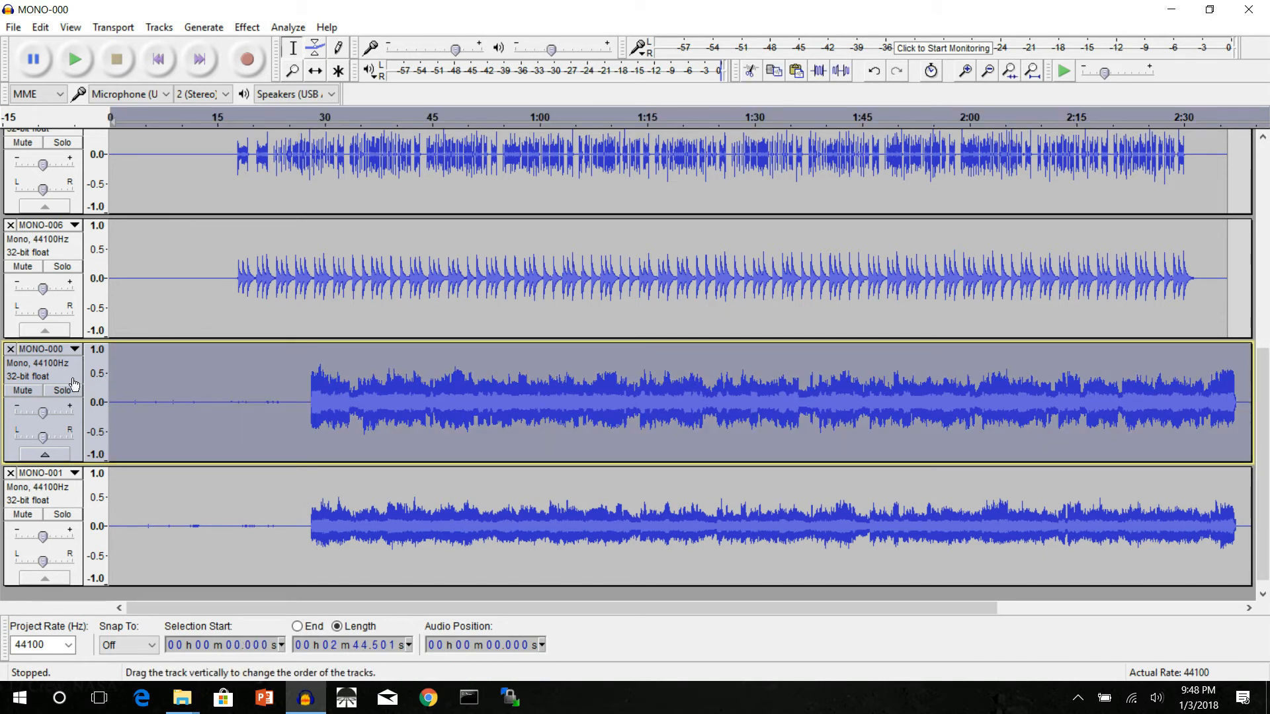
left_click(127, 379)
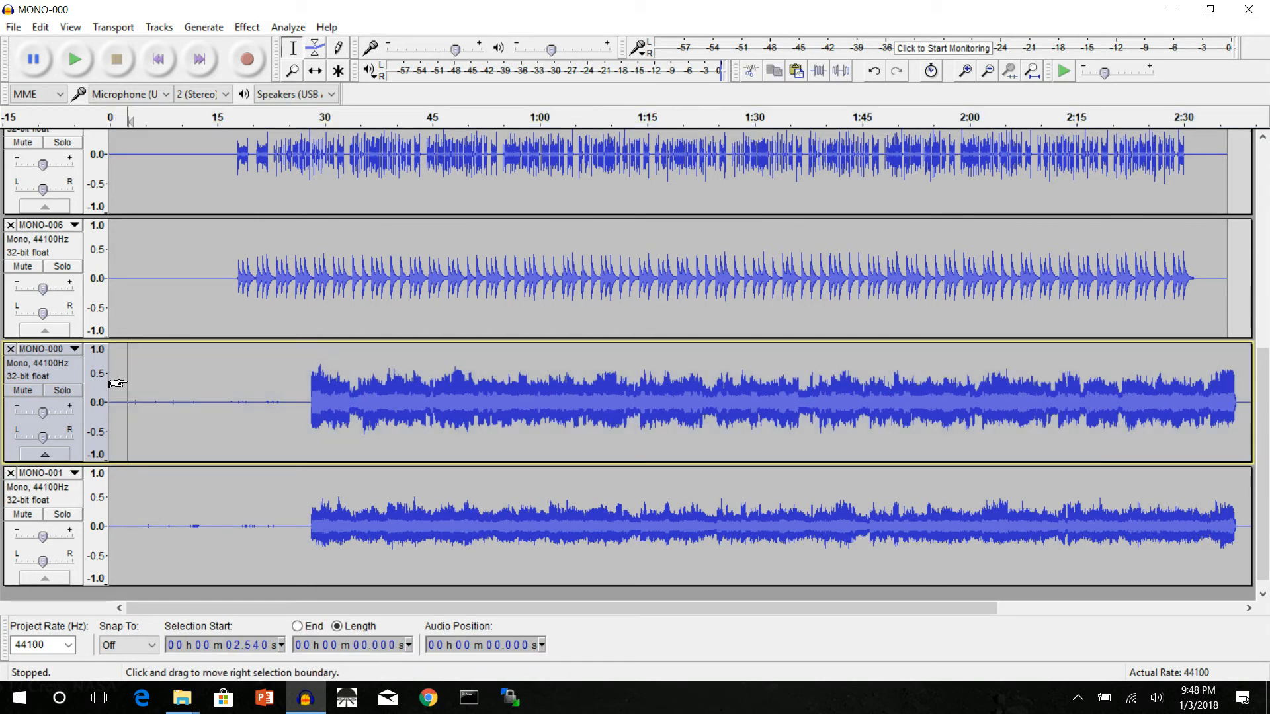
left_click(66, 381)
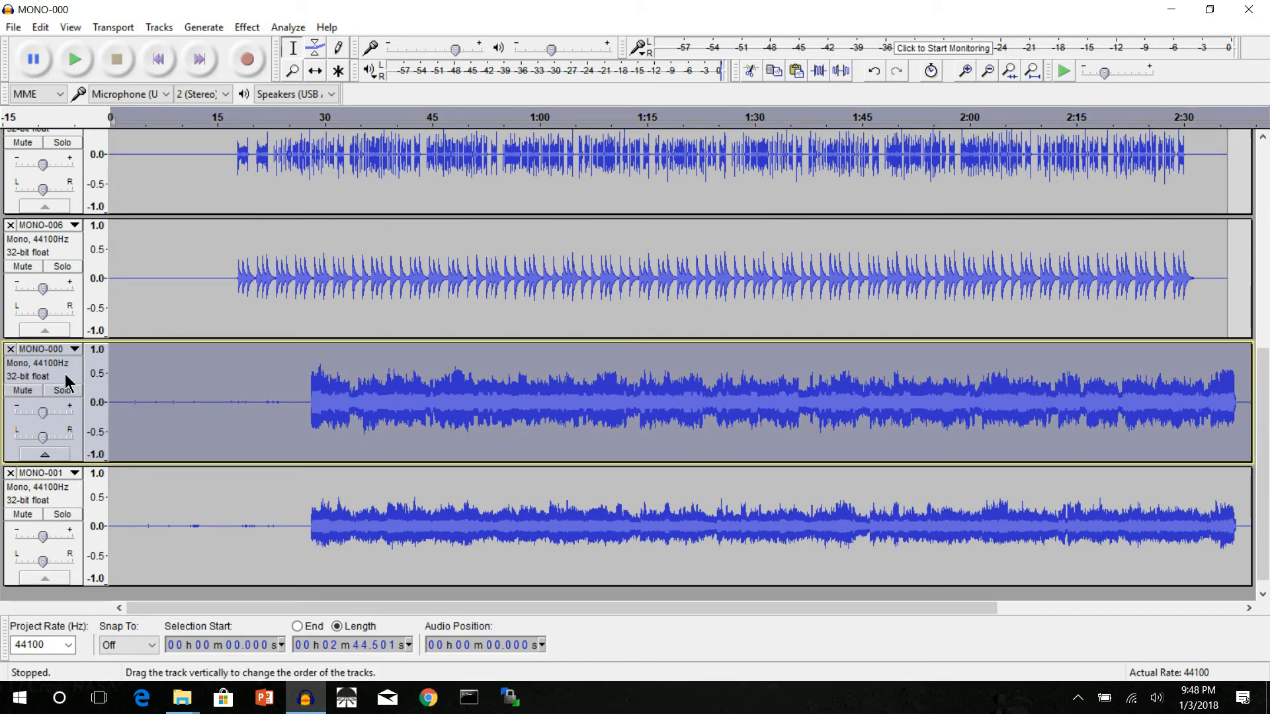
left_click(49, 349)
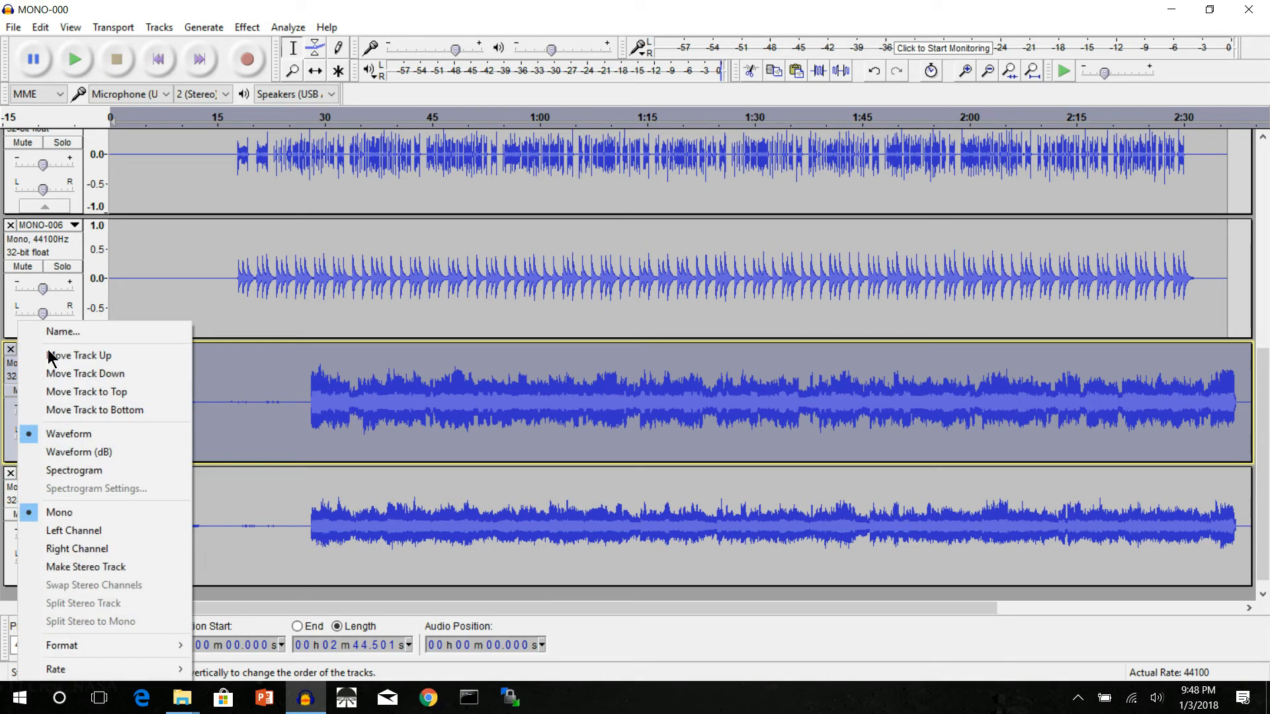
left_click(59, 357)
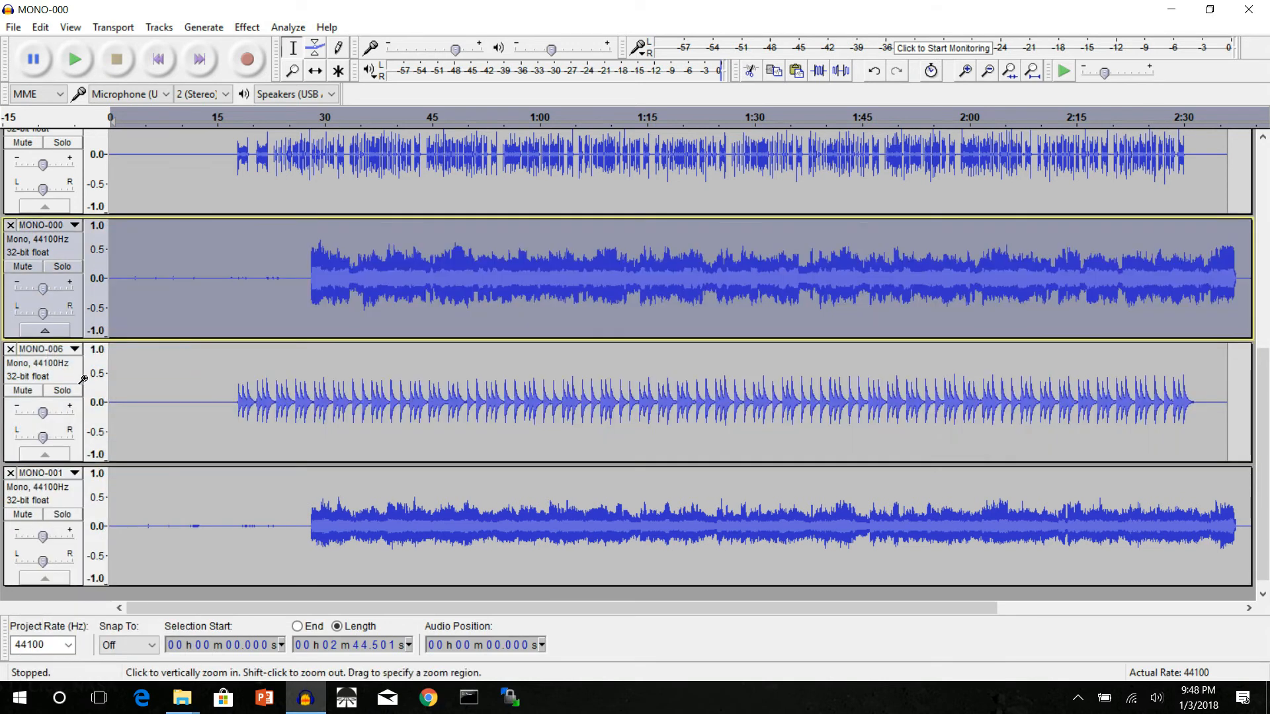
Step: Move the newly imported MONO-000 track to the top of the project, above the original MONO-000
left_click(58, 230)
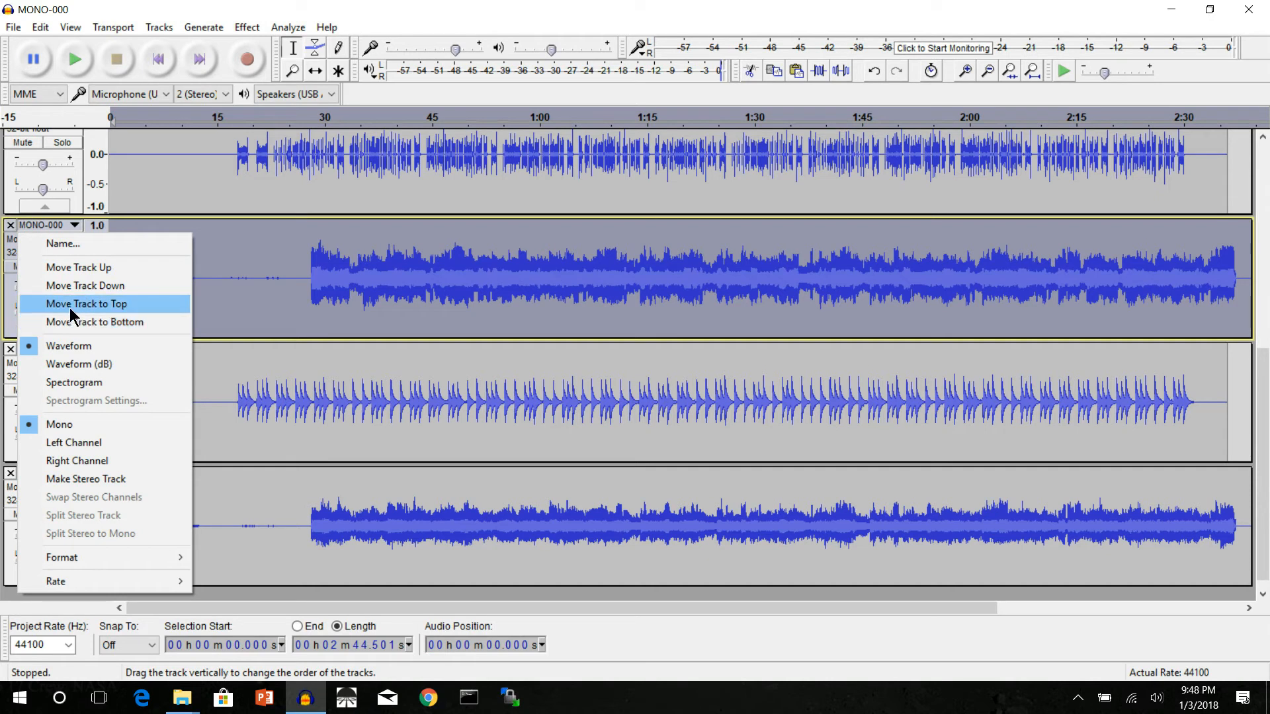
left_click(255, 260)
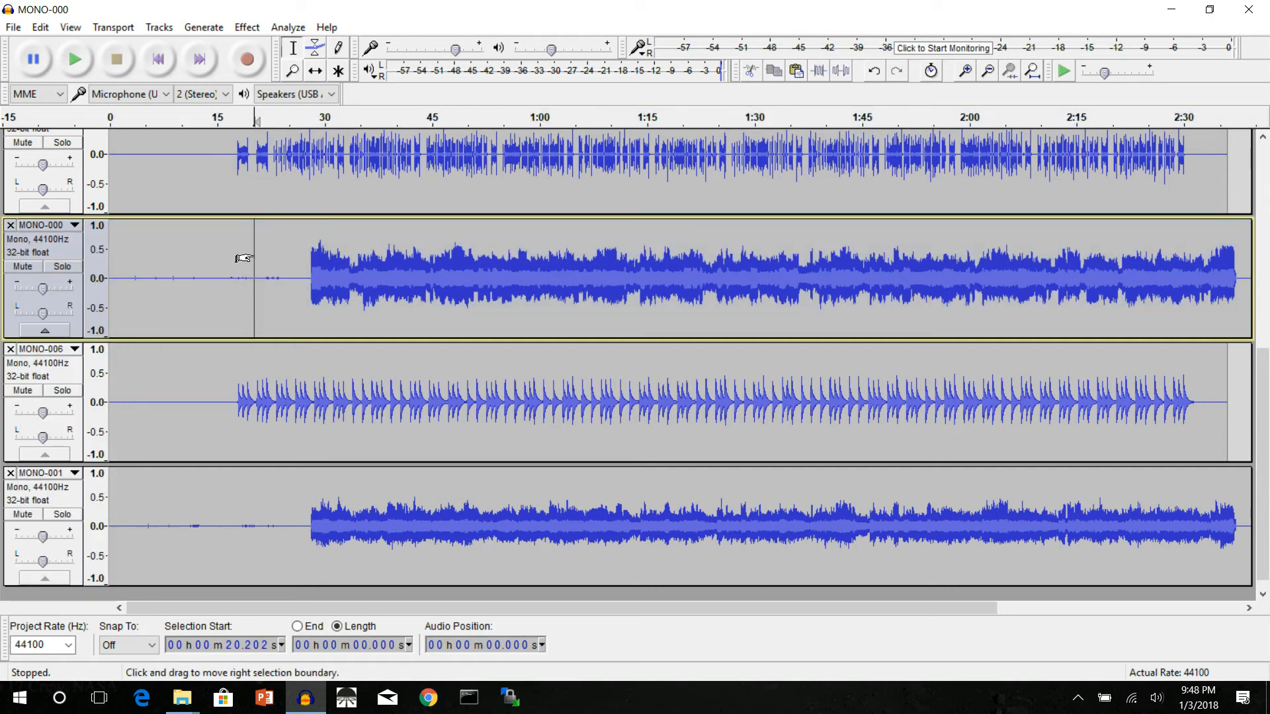
left_click(75, 260)
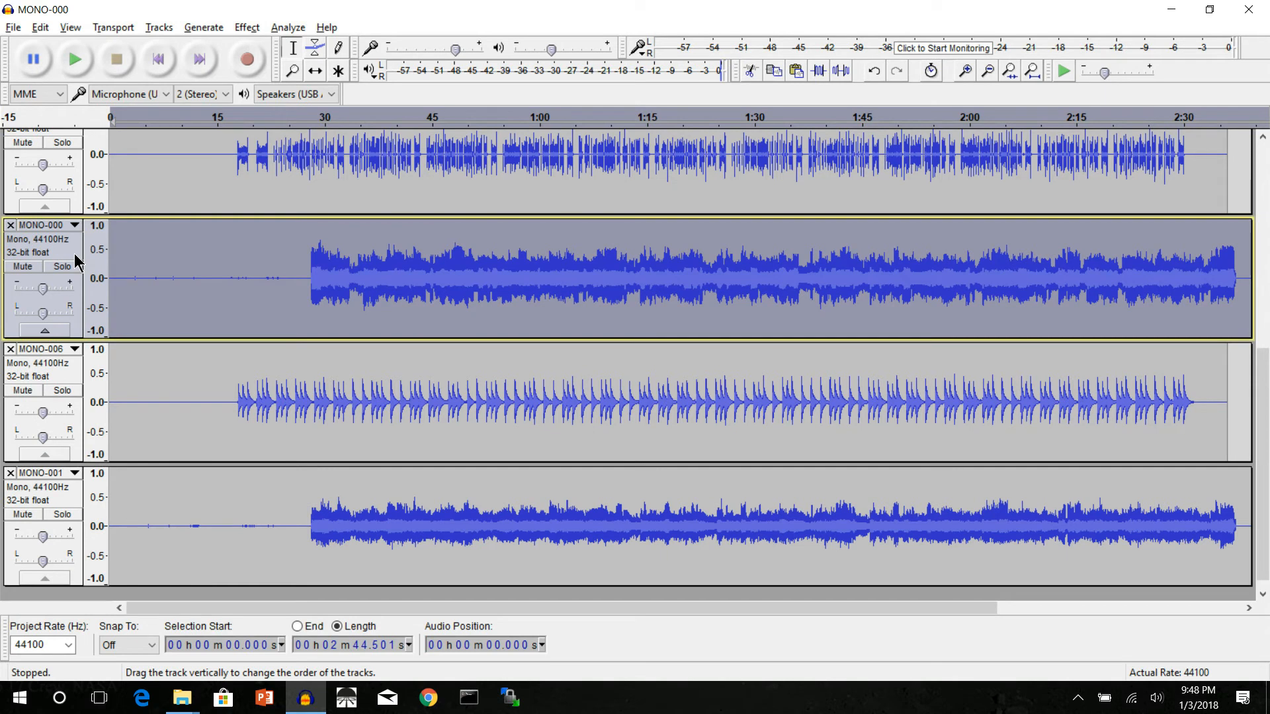
key("ctrl+Up")
key("ctrl+Up")
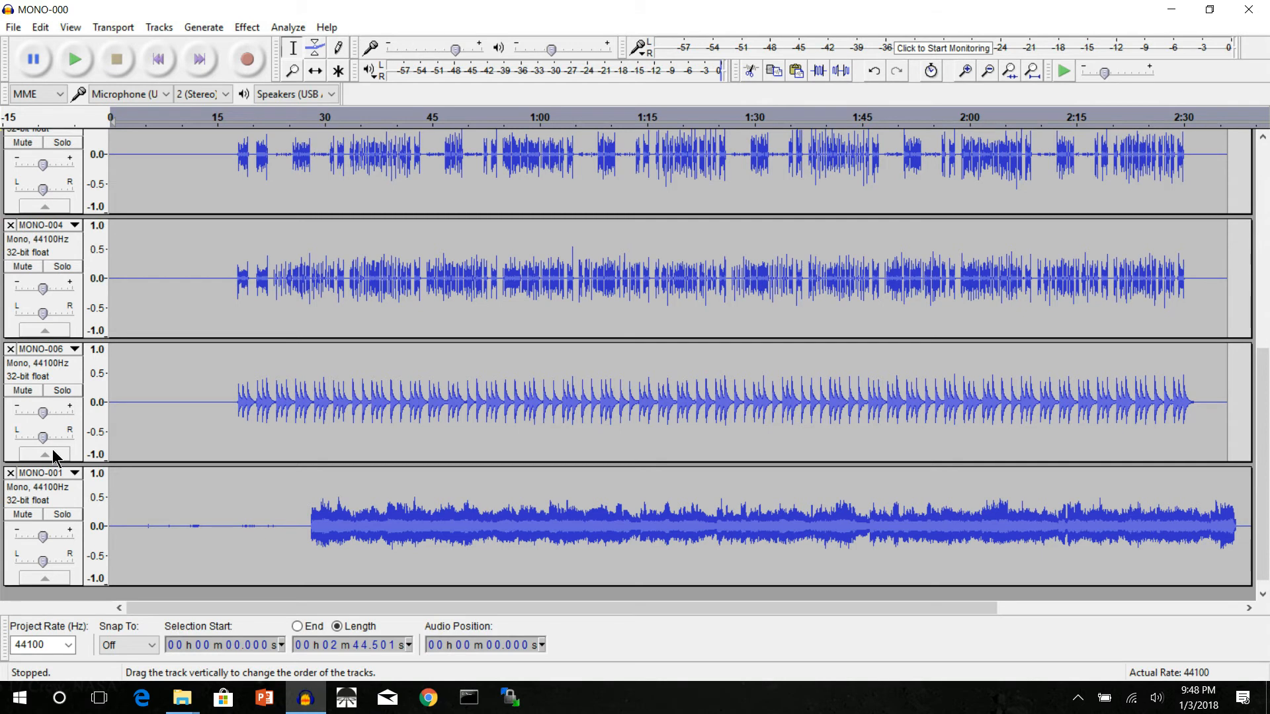
Step: Move the newly imported MONO-001 track to the top of the project, above both MONO-000 tracks
left_click(74, 501)
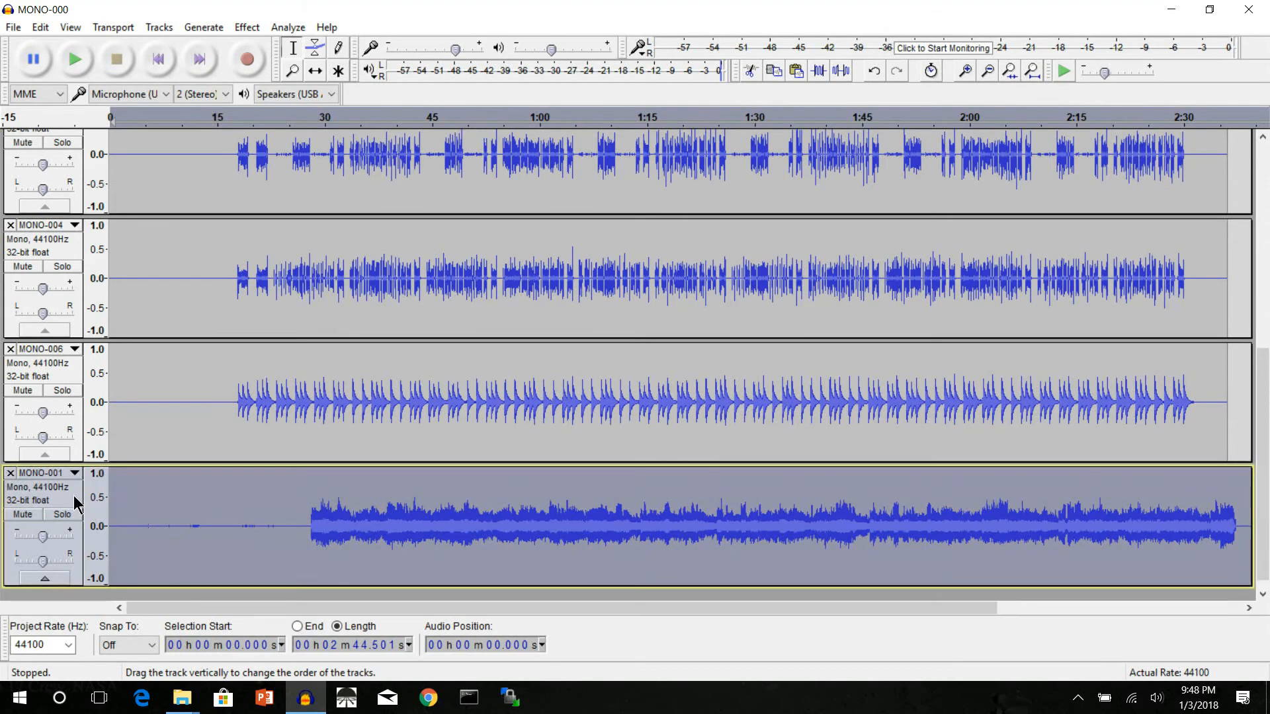
key("ctrl+Up")
key("ctrl+Up")
key("ctrl+Up")
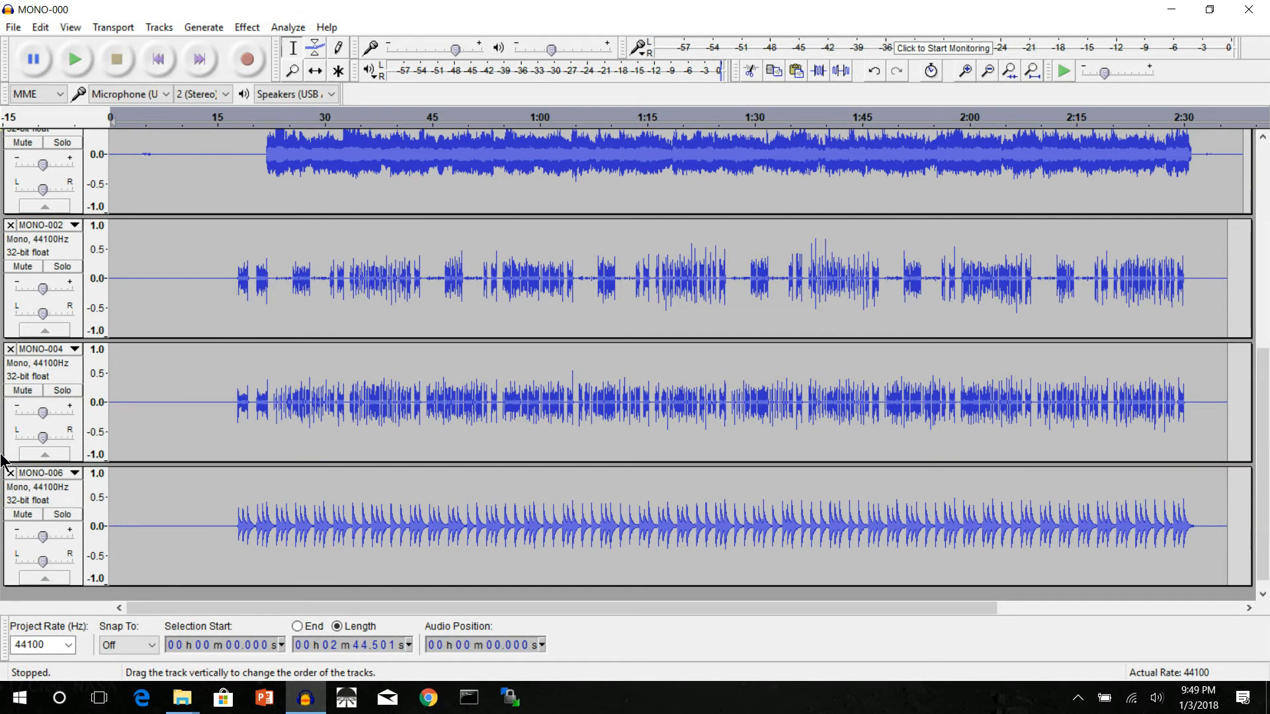
scroll(3, 456, "up", 5)
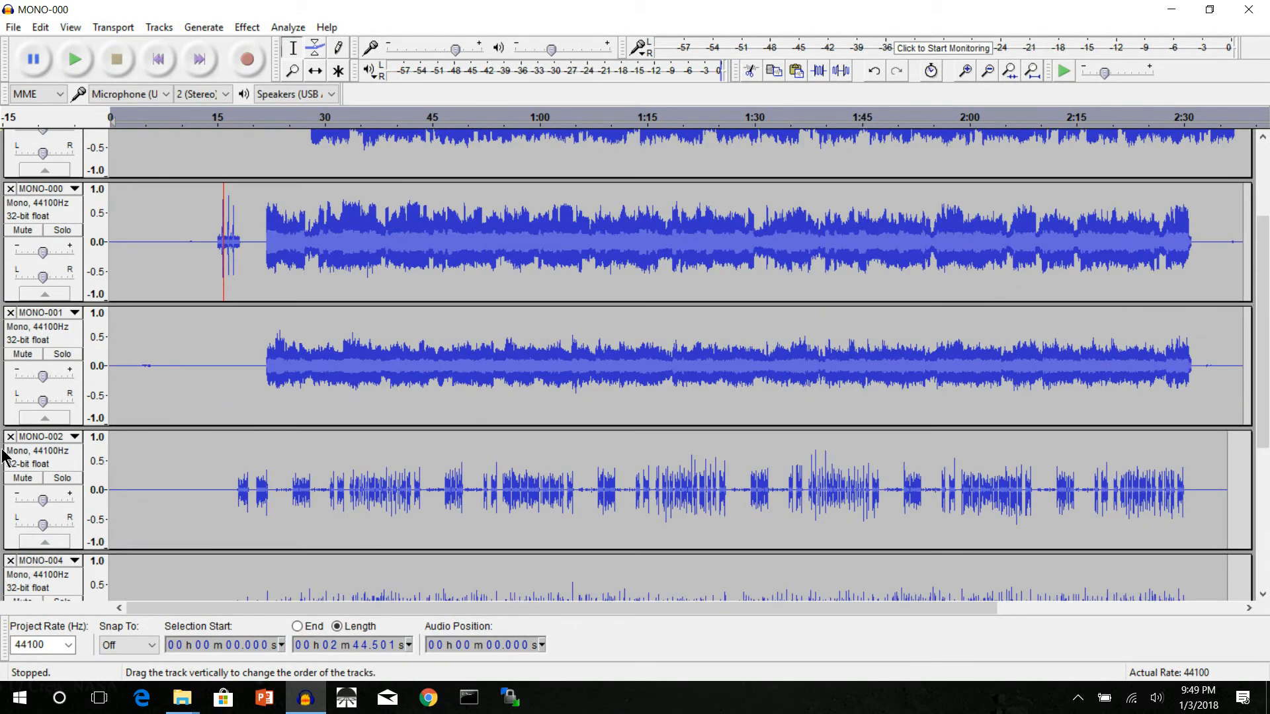
scroll(215, 372, "up", 5)
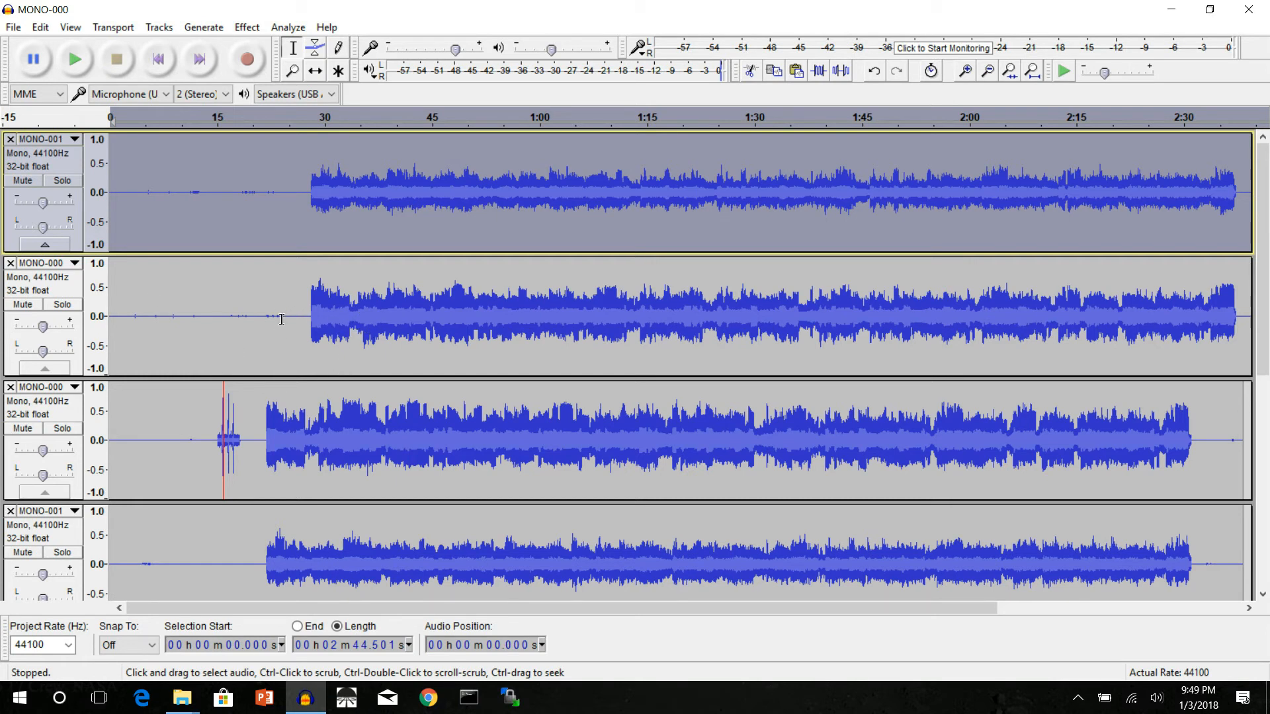
Step: Amplify the quiet lead-in cue between about 21 and 24 seconds in the newly imported MONO-000 track to a 0.0 dB peak
left_click_drag(283, 320, 263, 317)
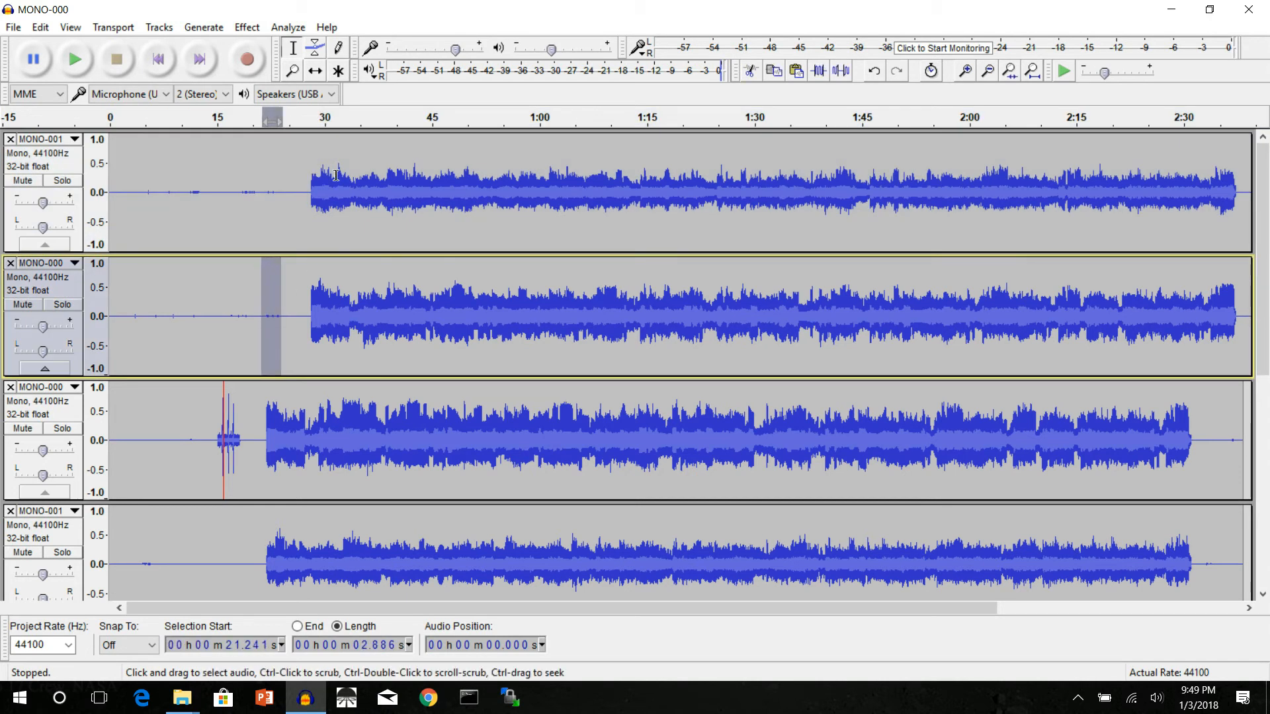
left_click(246, 27)
left_click(306, 83)
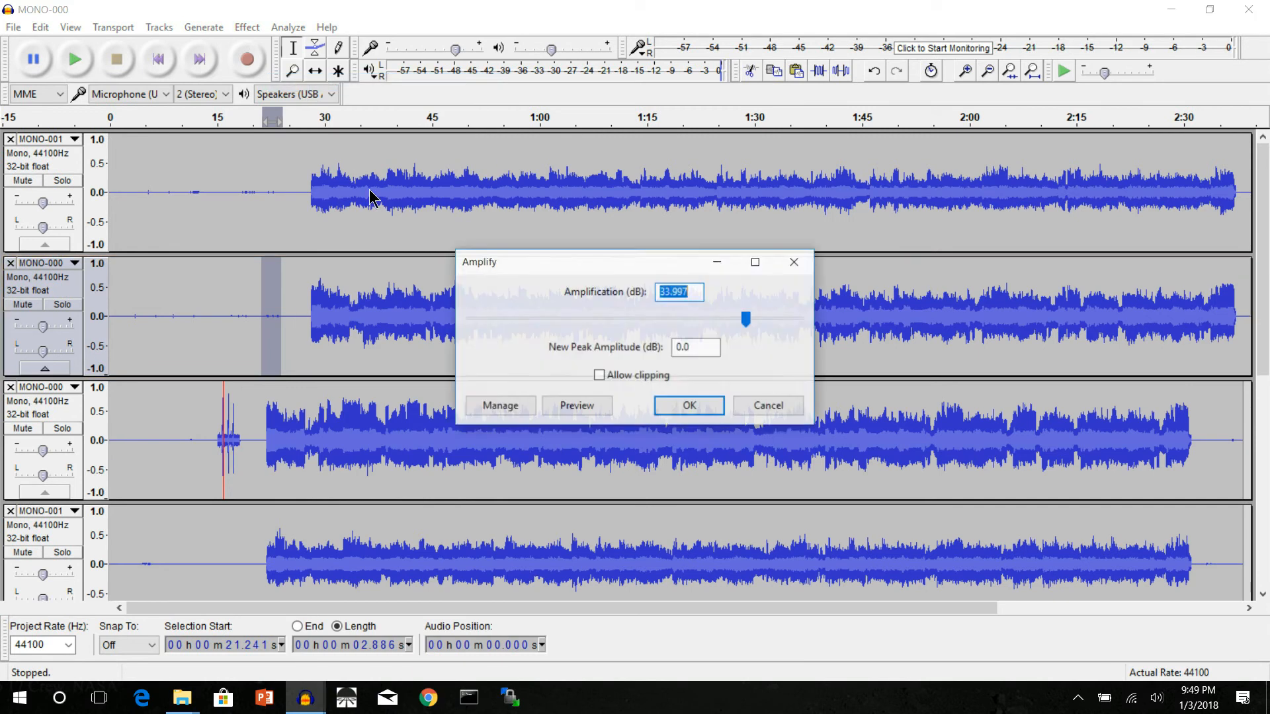
left_click(685, 405)
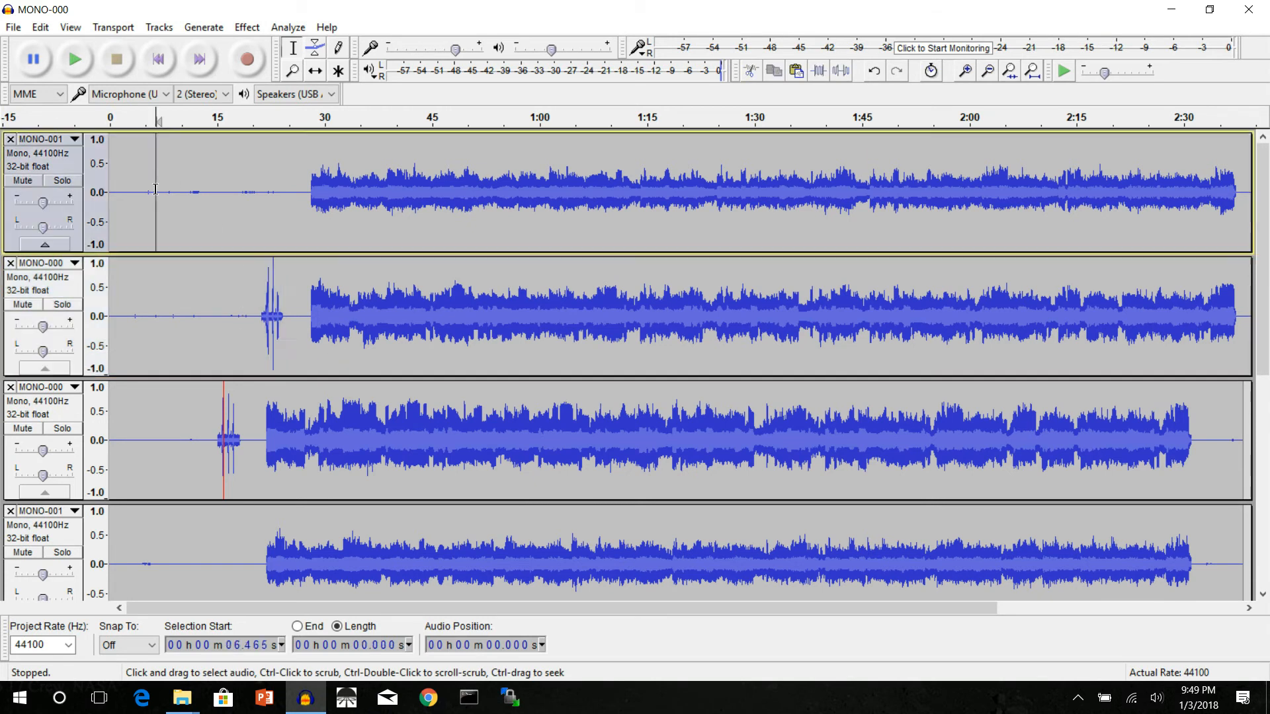
Step: Delete about the first 14.3 seconds from both newly imported tracks, MONO-001 and MONO-000, at the top of the project
left_click_drag(157, 232, 139, 301)
left_click_drag(211, 188, 99, 320)
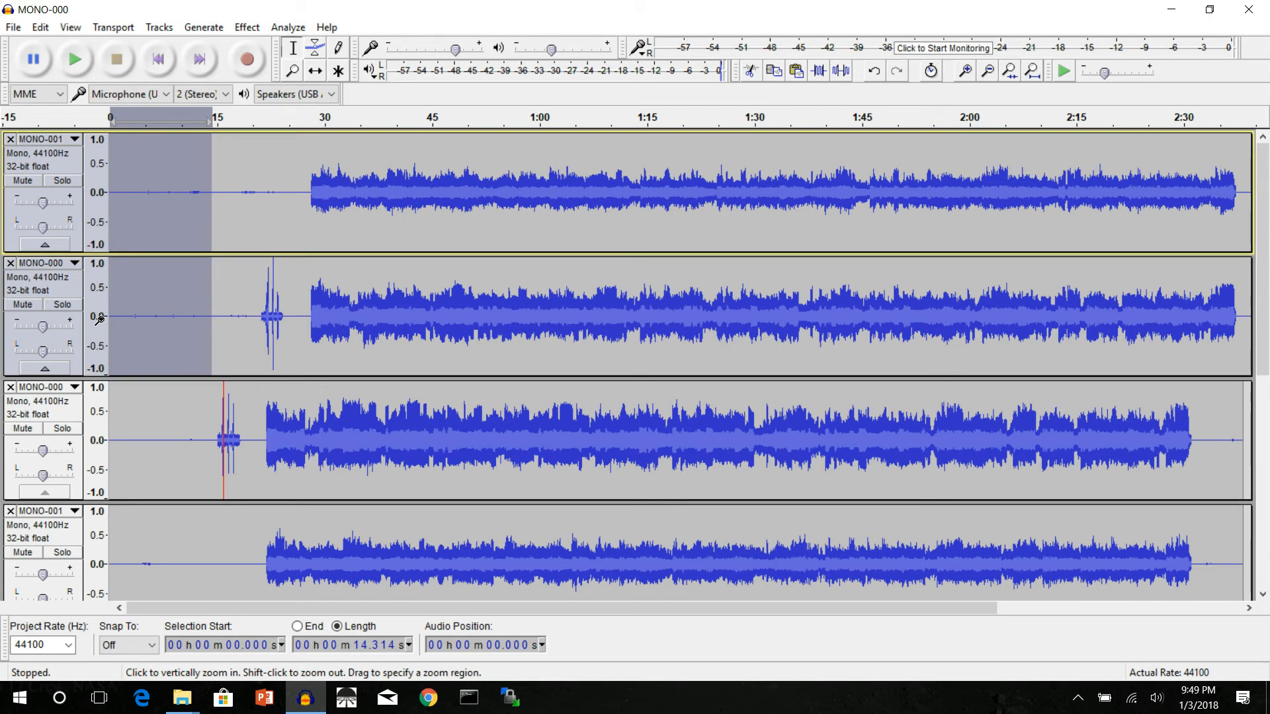
key("Delete")
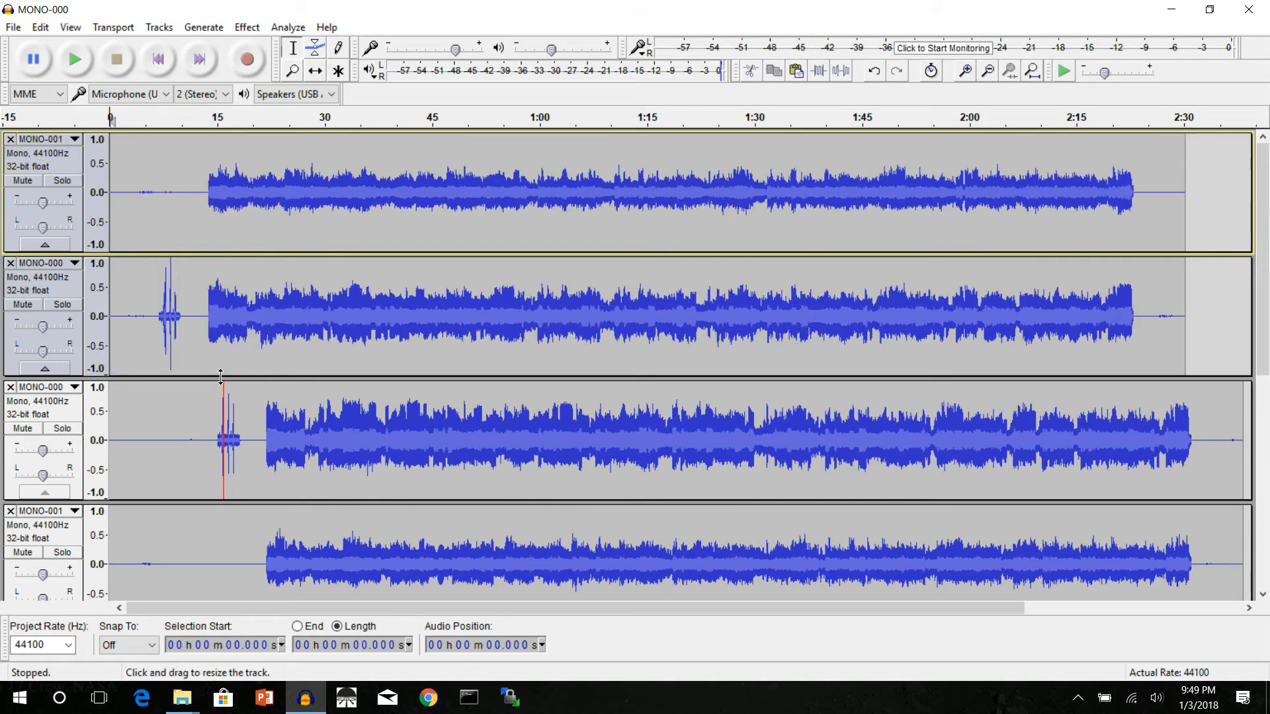
Step: Time-shift the trimmed MONO-000 and MONO-001 tracks later so their cues and tune start line up with the original MONO-000 track
key("F5")
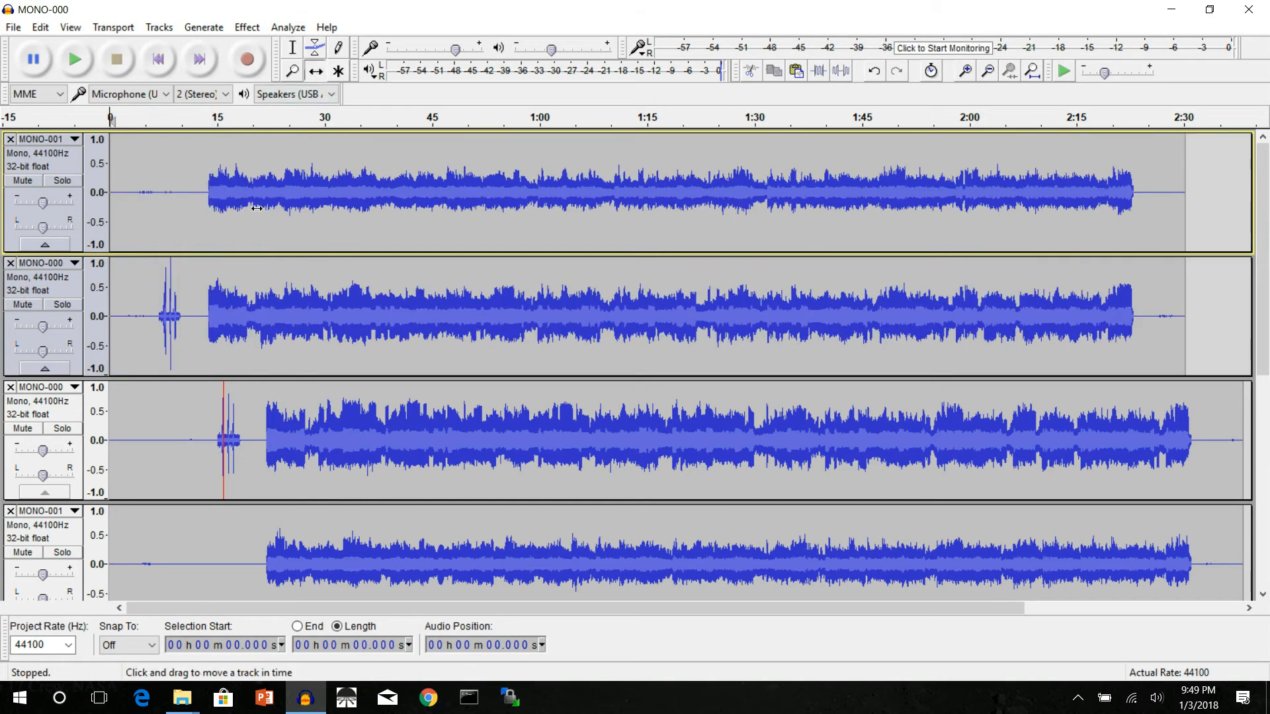
left_click_drag(231, 319, 295, 328)
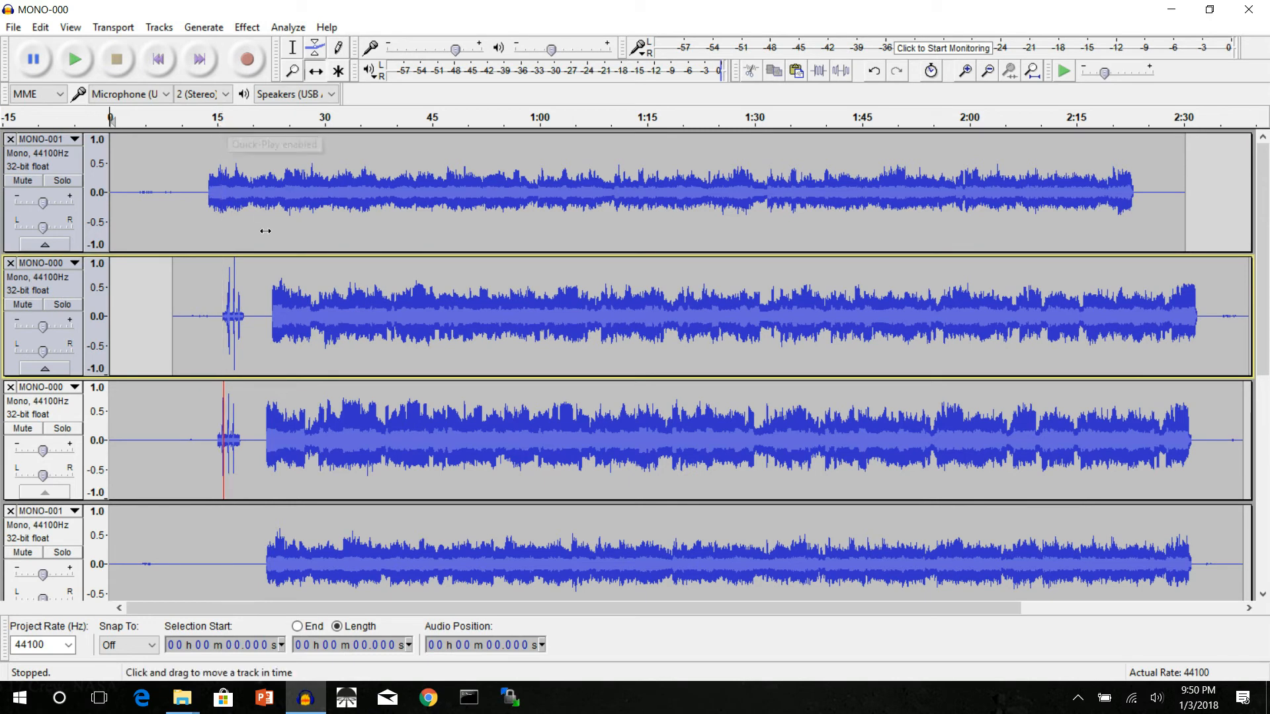
left_click_drag(292, 302, 287, 302)
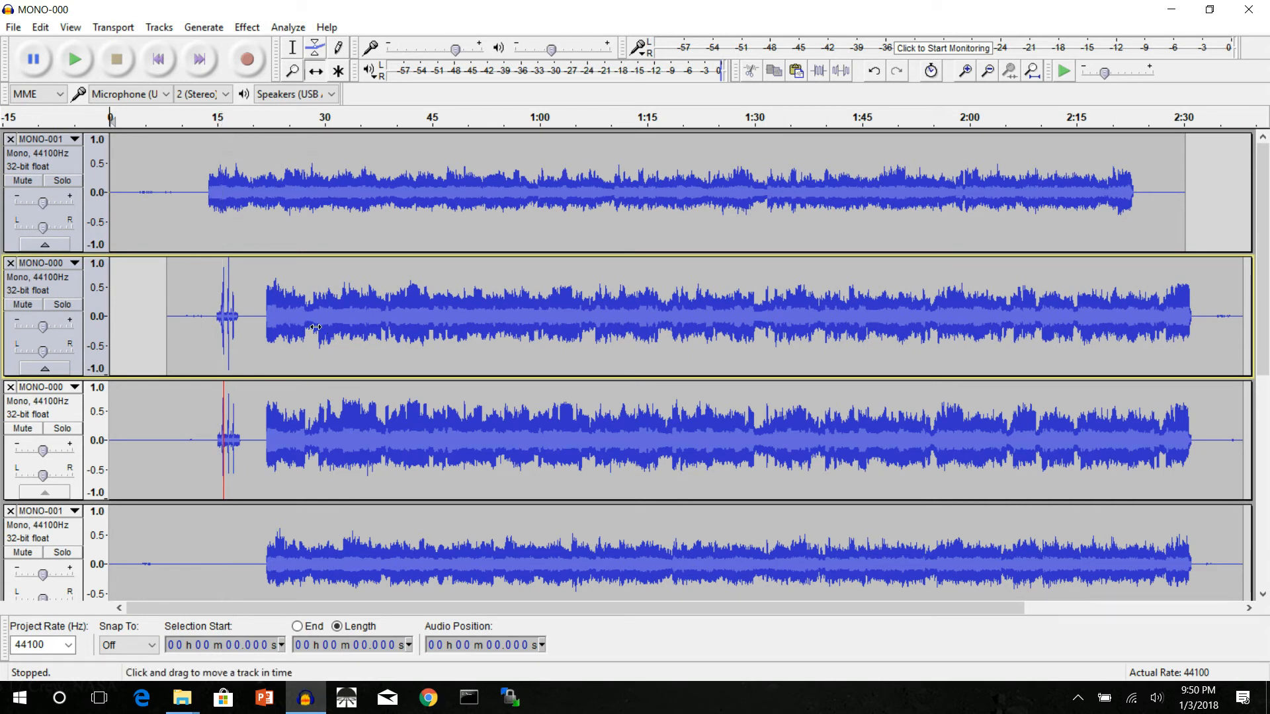
left_click_drag(291, 225, 340, 246)
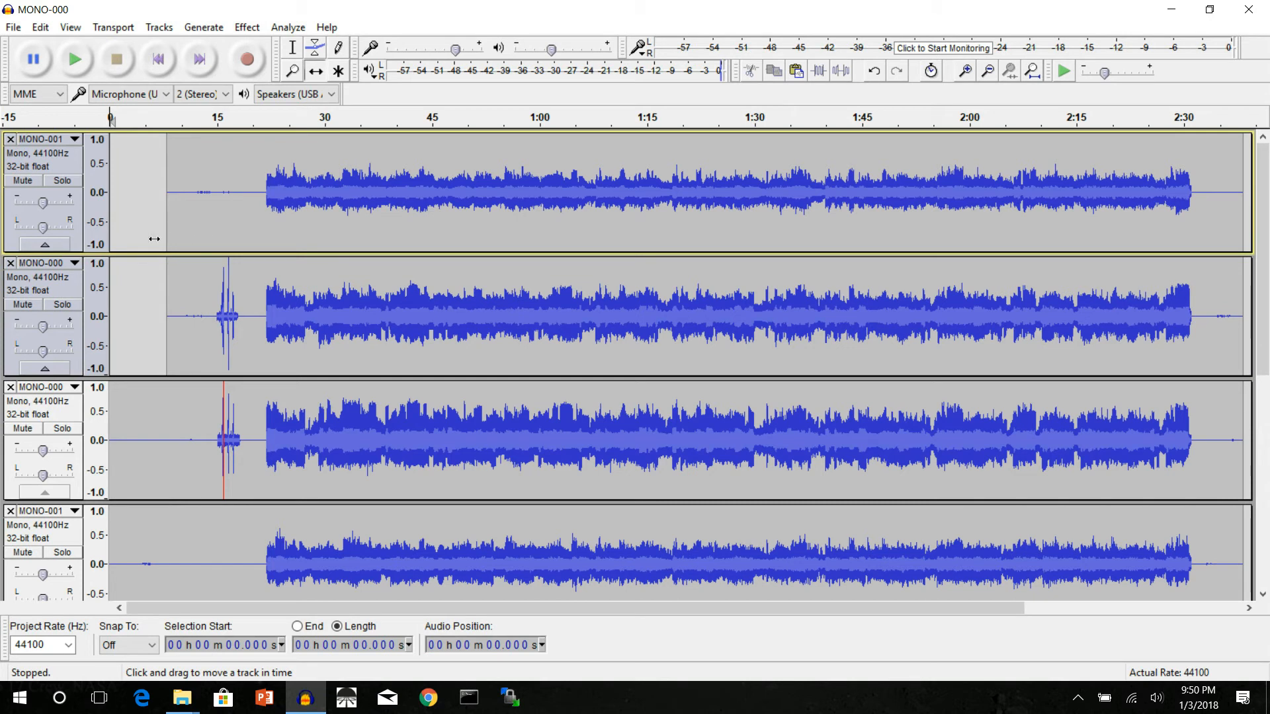
left_click_drag(197, 236, 201, 238)
Step: Solo the four pipe tracks and play them from about 0:19 to check their synchronization
left_click(62, 180)
left_click(62, 304)
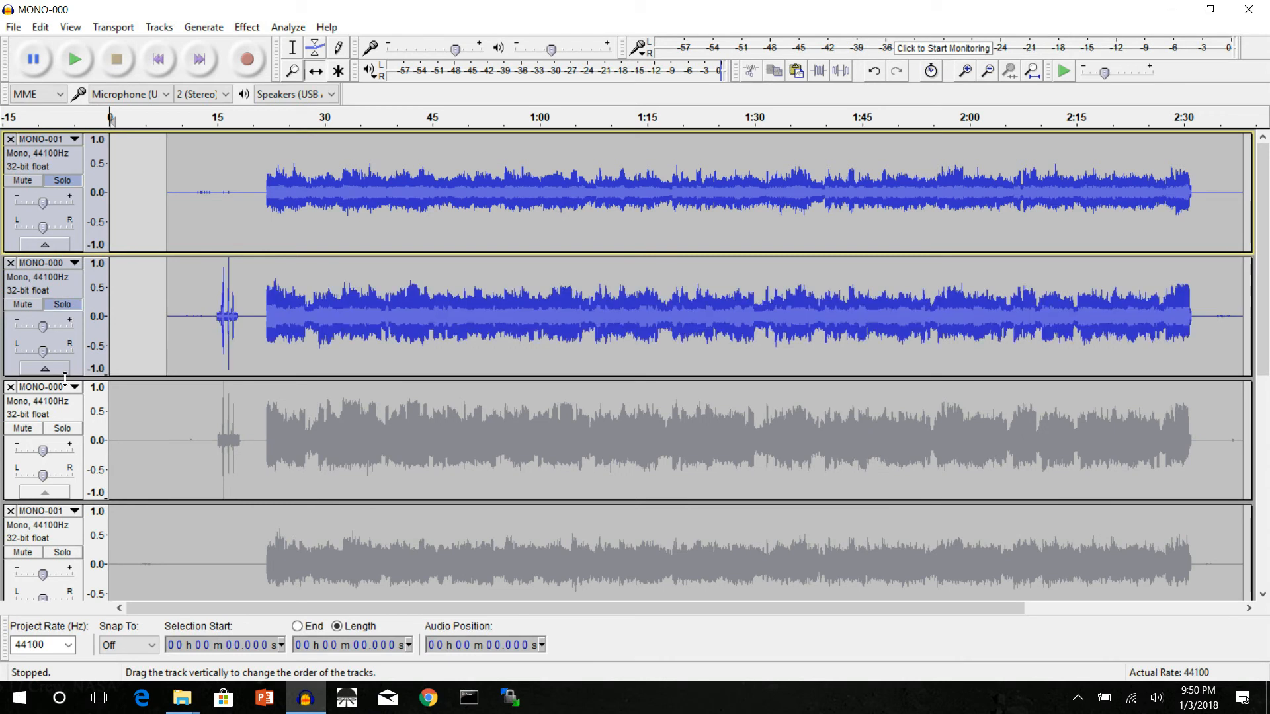
left_click(62, 430)
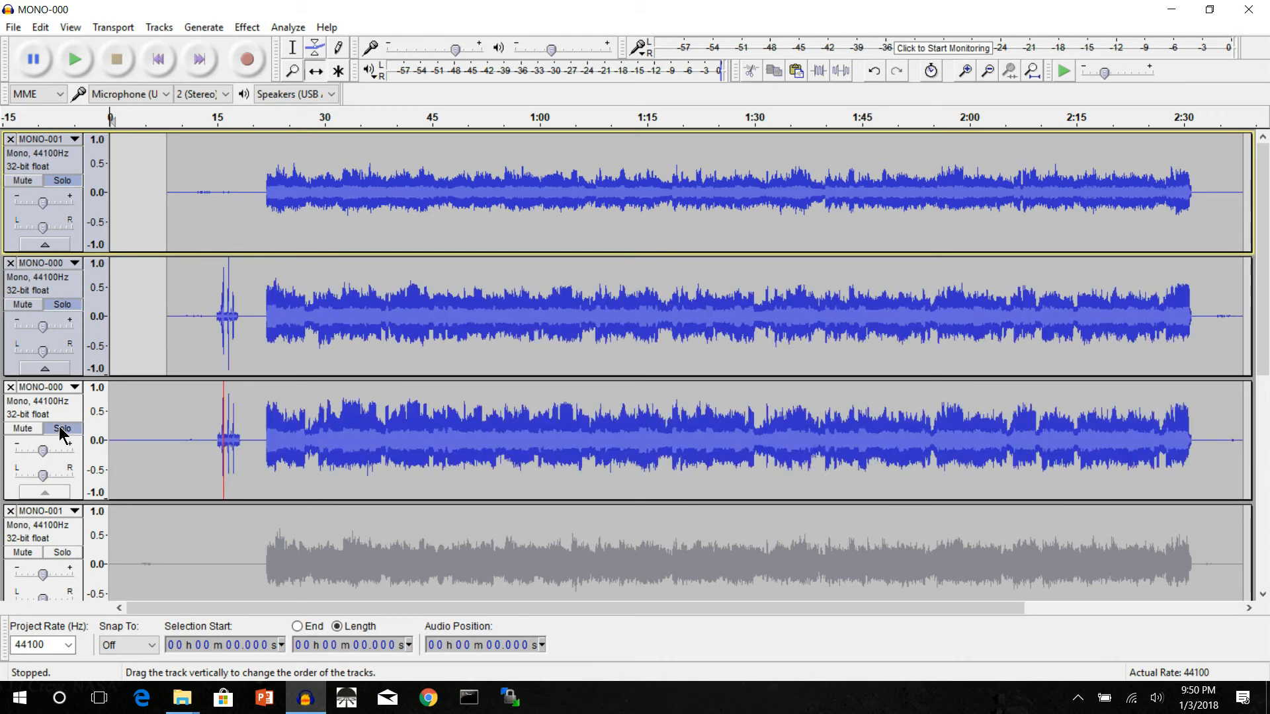
left_click(62, 552)
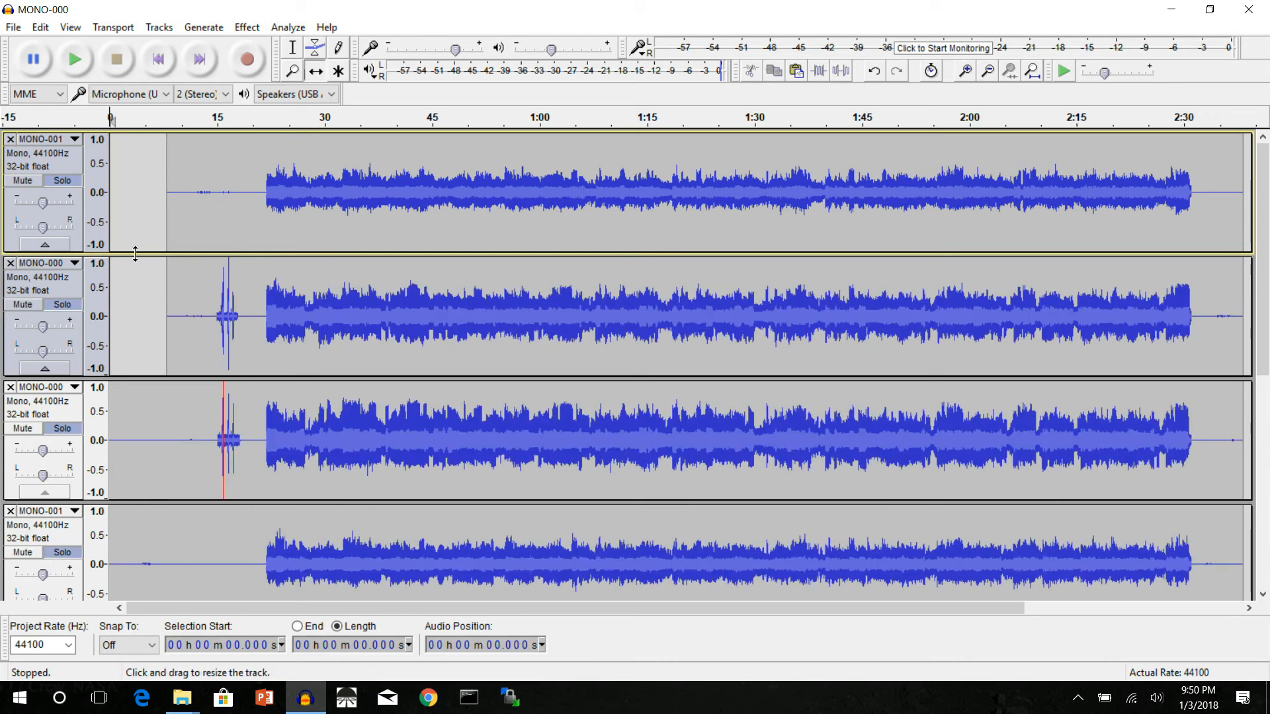
left_click(248, 127)
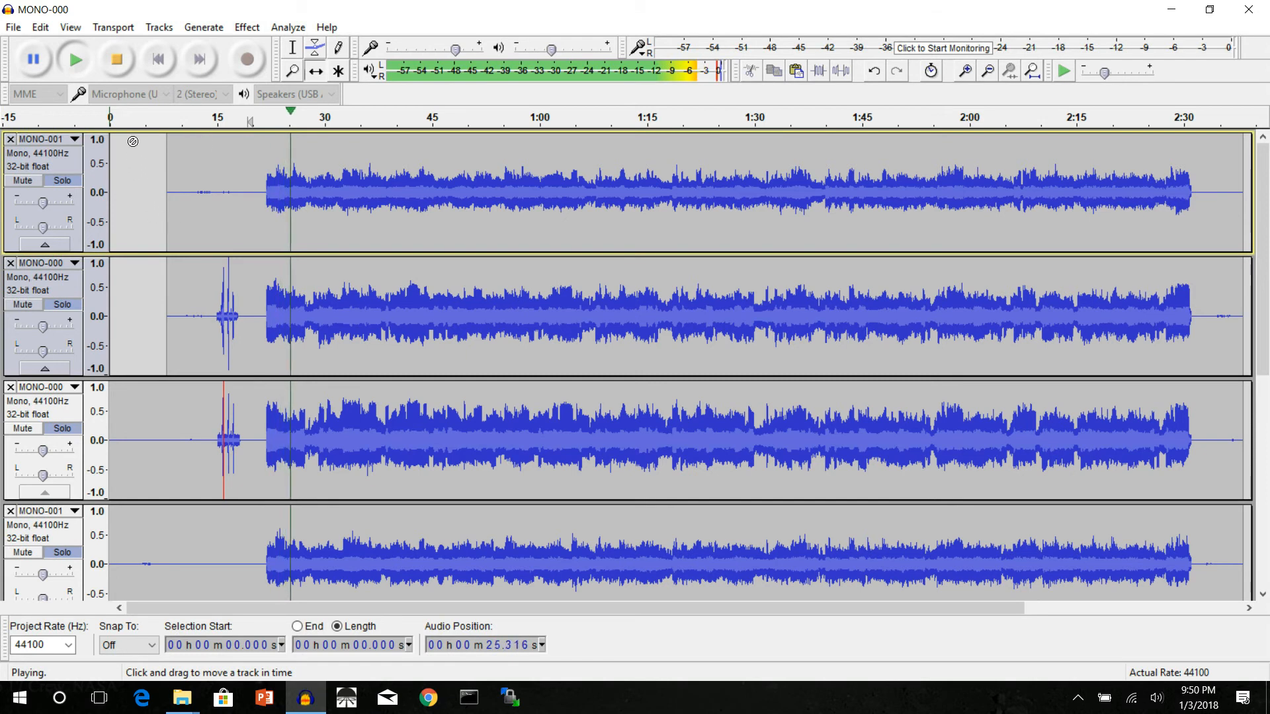
left_click(120, 74)
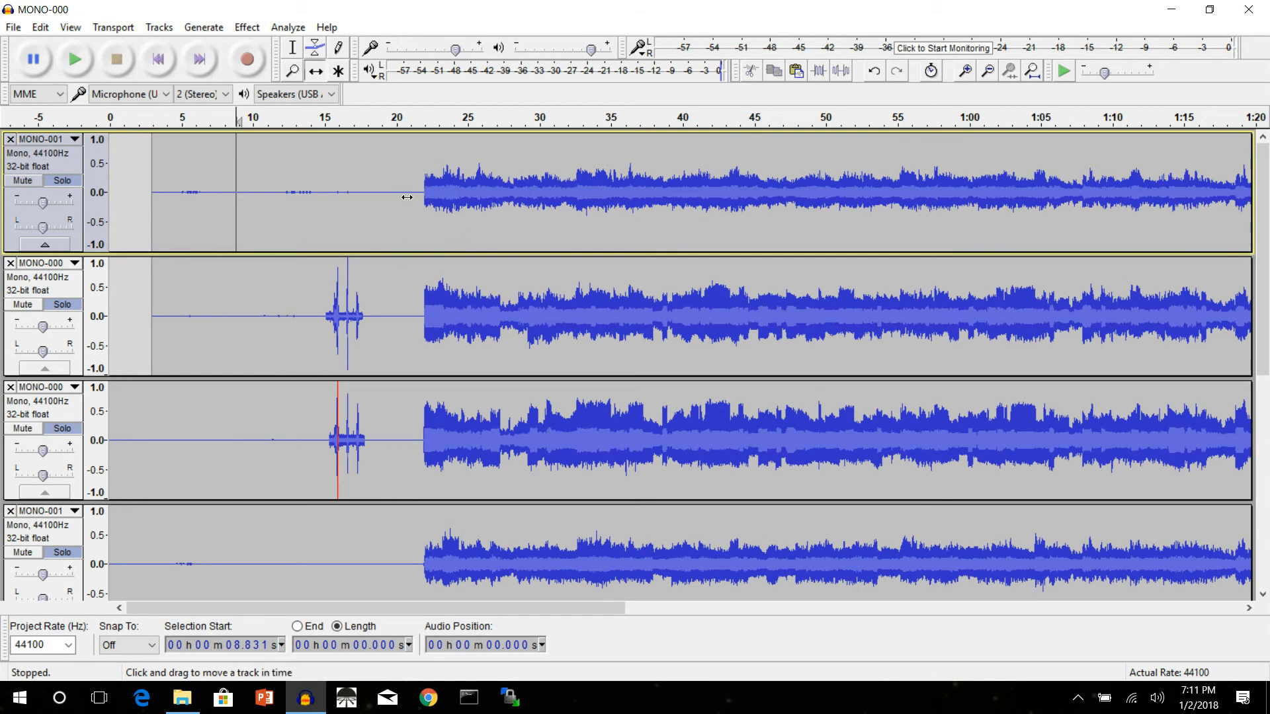
Step: Turn off solo on all four pipe tracks so the drum tracks are included in playback
scroll(406, 197, "down", 5)
scroll(415, 268, "up", 5)
scroll(414, 268, "down", 5)
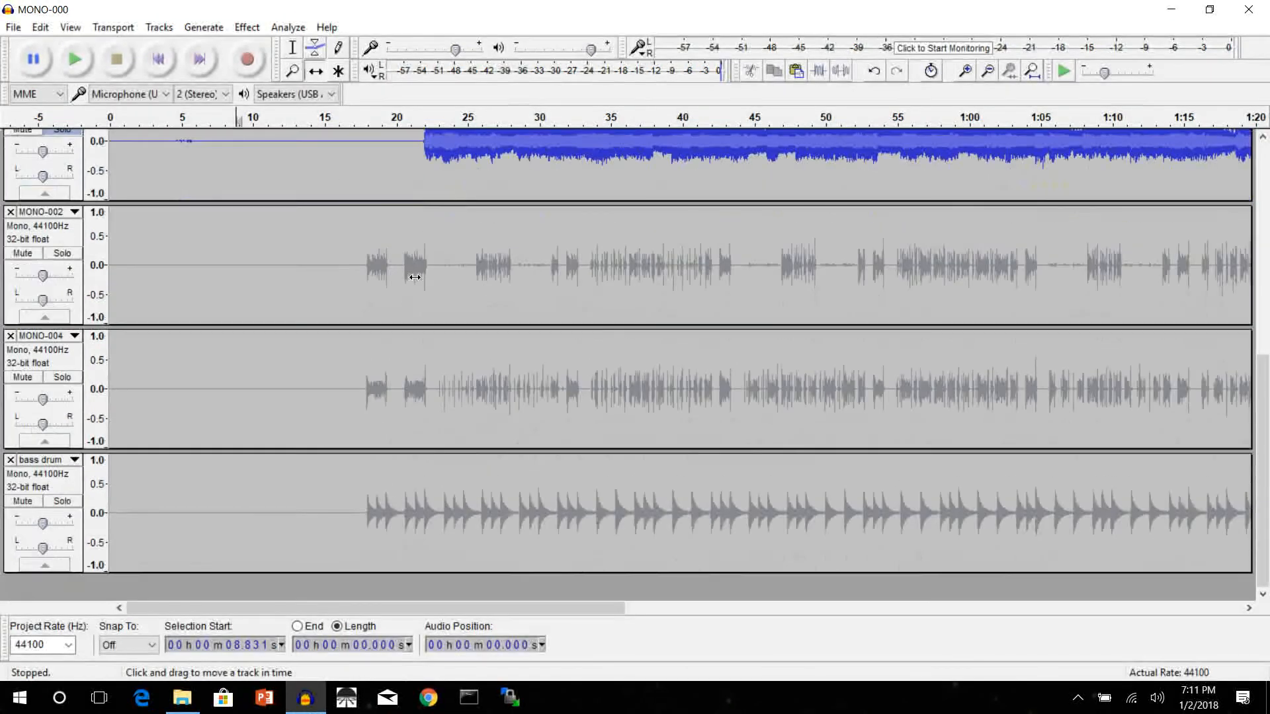
scroll(414, 277, "down", 2)
scroll(298, 315, "up", 7)
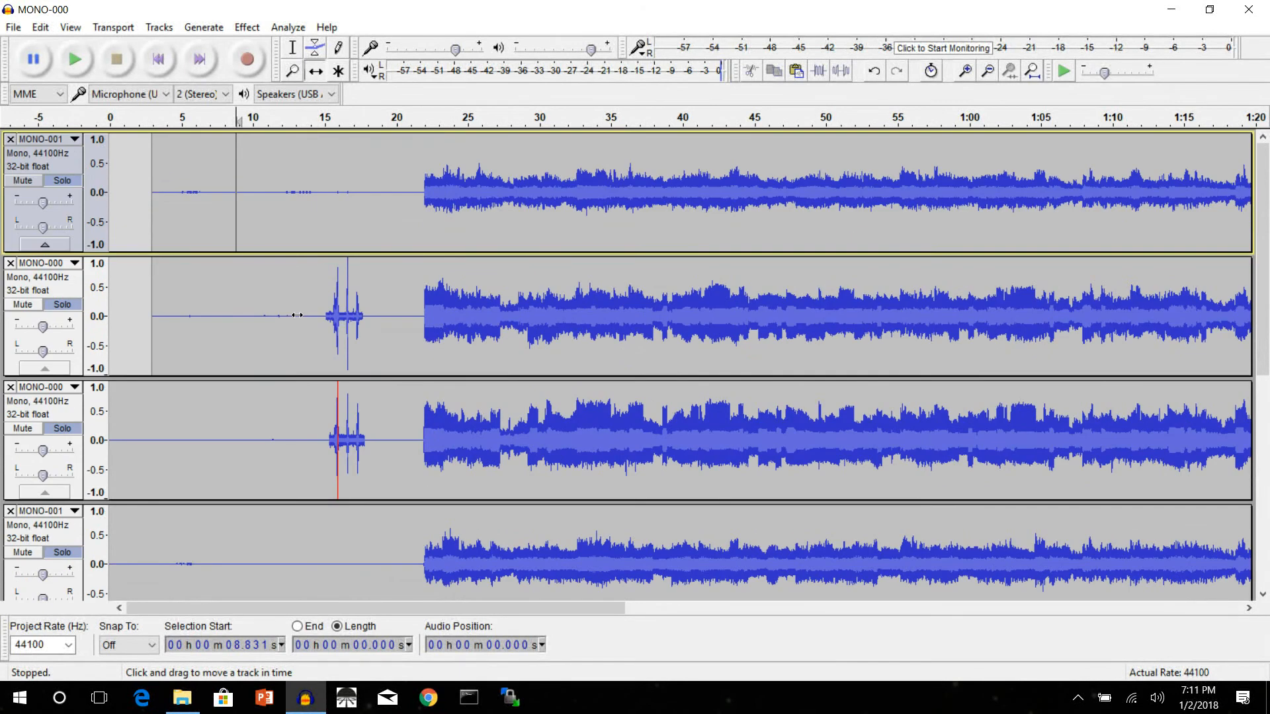
left_click(62, 180)
left_click(62, 304)
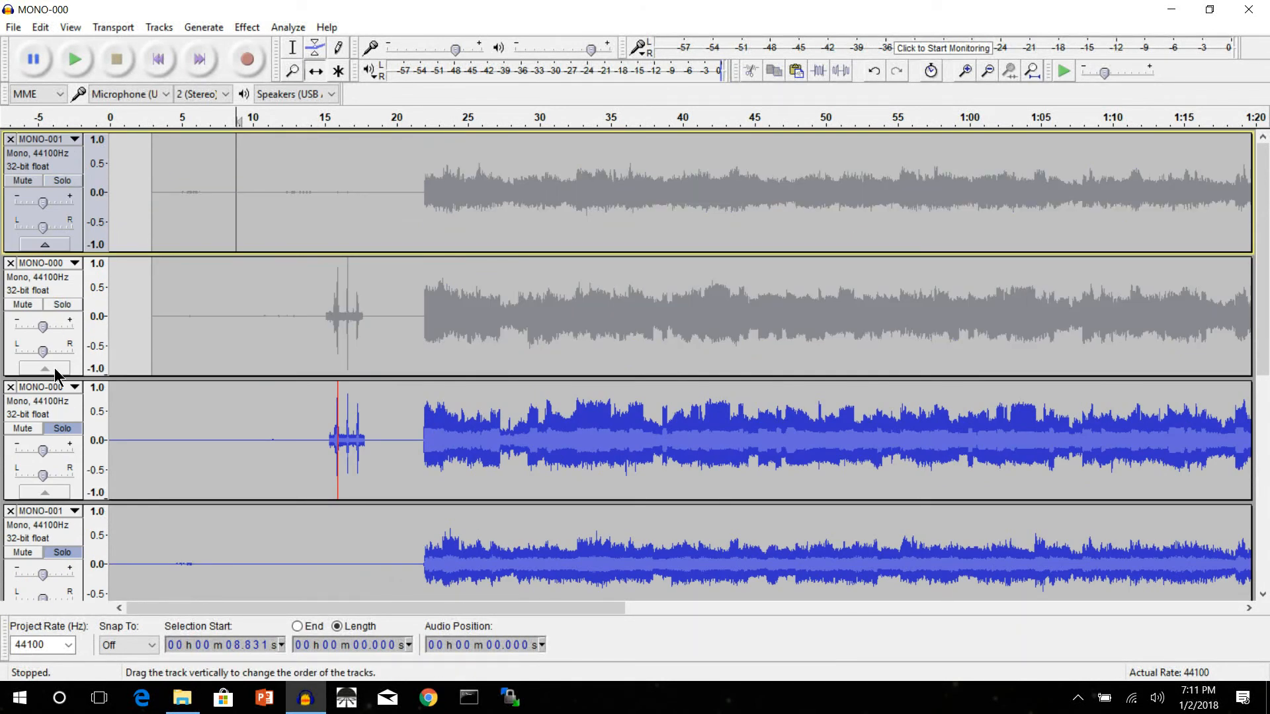
left_click(62, 428)
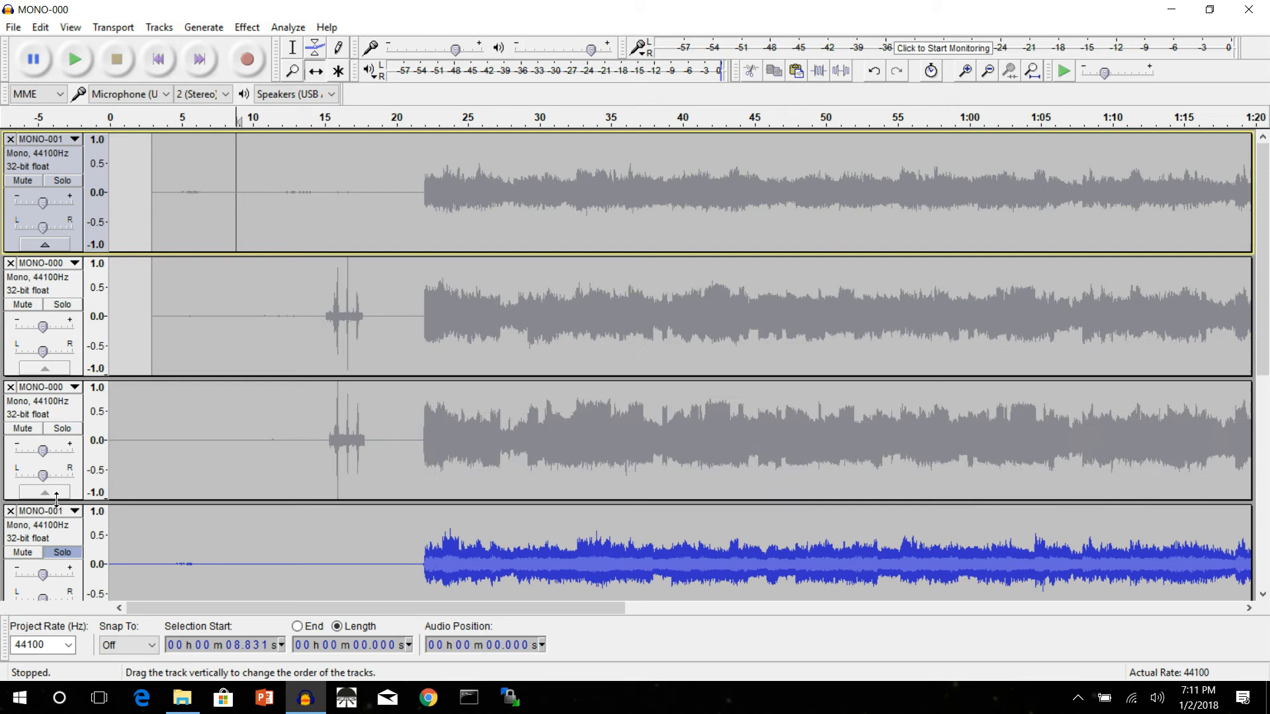
left_click(62, 552)
Step: Play the full pipes-and-drums mix from about 0:13 and again from about 0:21, stopping playback after each check
scroll(260, 362, "down", 3)
scroll(260, 362, "down", 4)
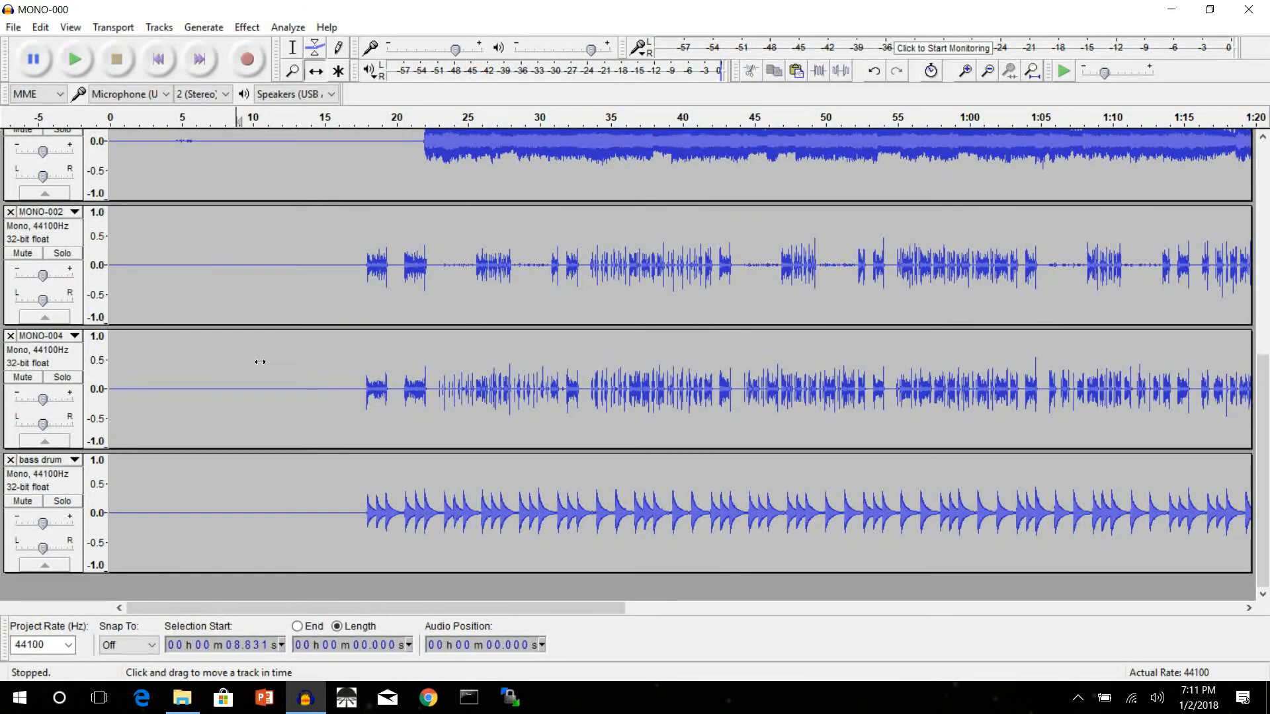
scroll(260, 362, "up", 6)
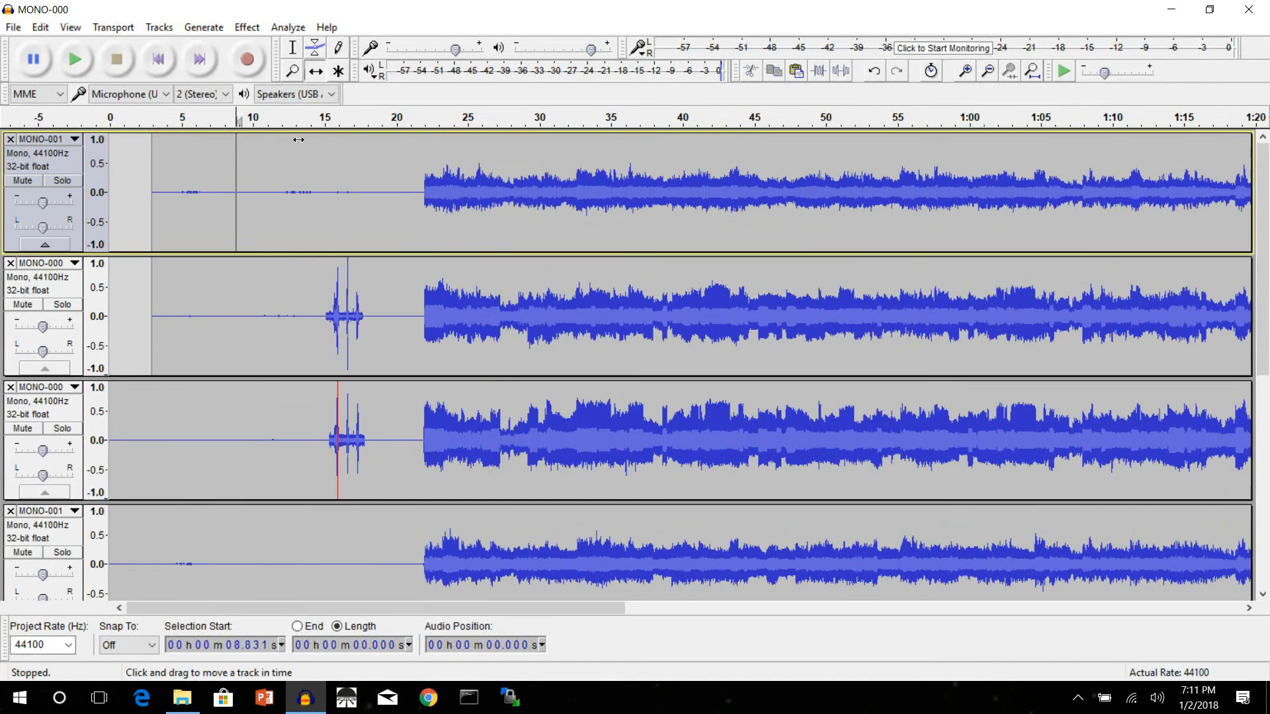
left_click(303, 119)
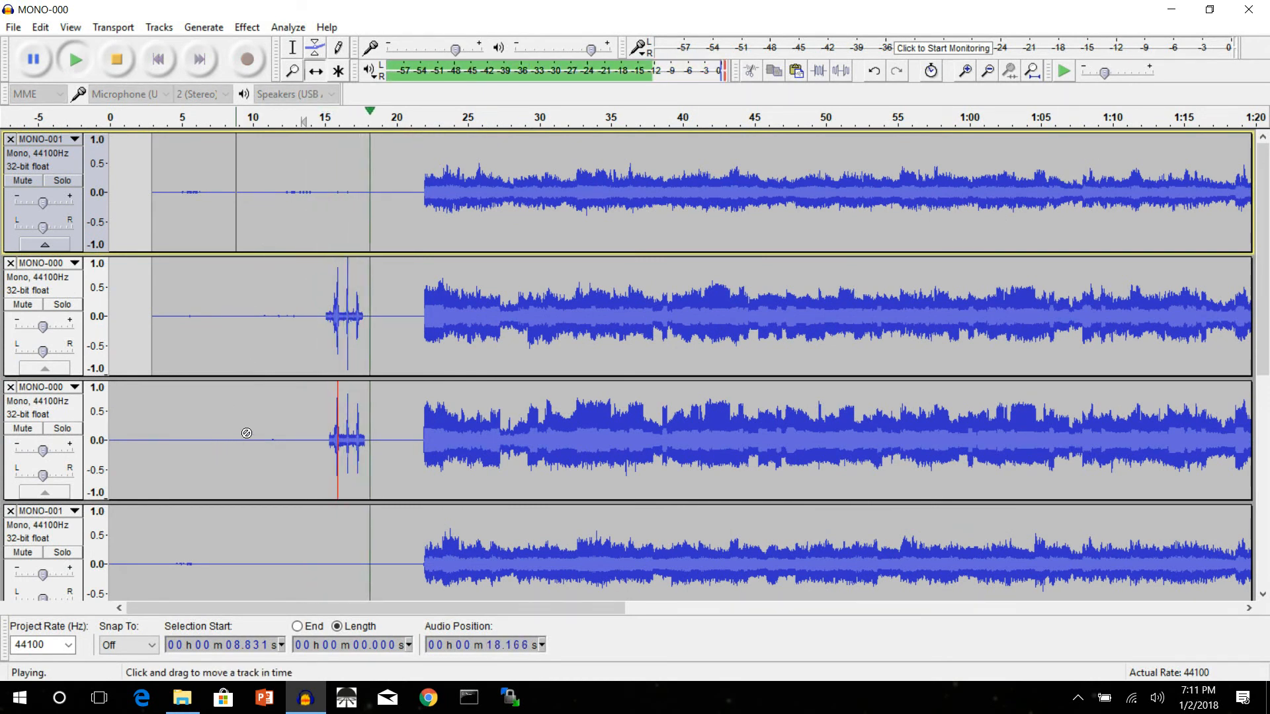
scroll(248, 447, "down", 5)
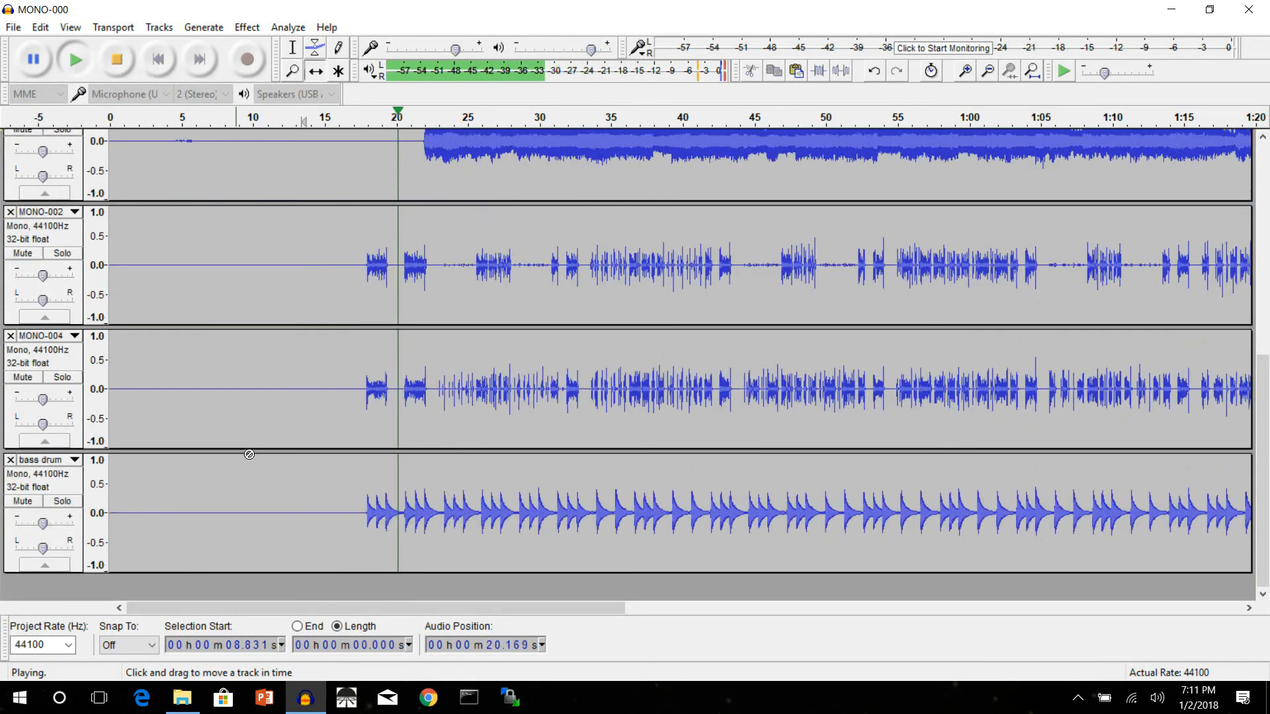
scroll(250, 455, "up", 5)
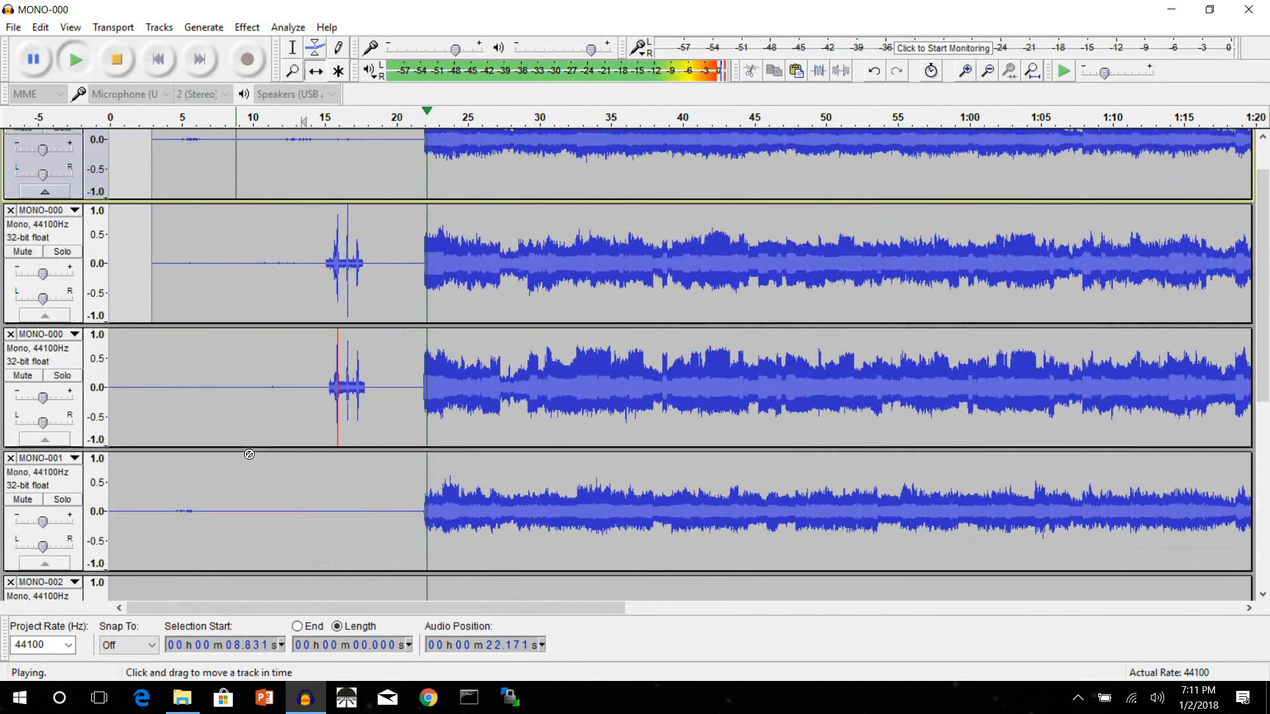
scroll(249, 454, "up", 1)
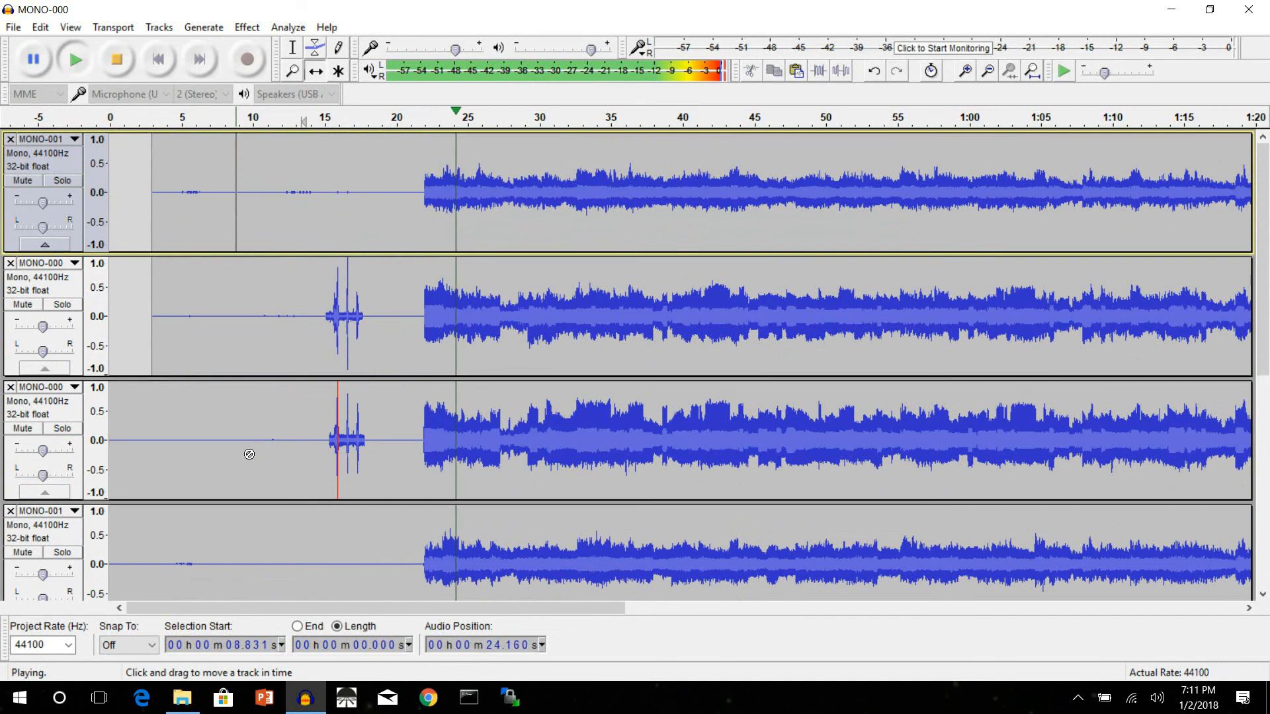
scroll(249, 455, "down", 8)
scroll(250, 455, "up", 4)
scroll(250, 455, "up", 2)
scroll(237, 407, "up", 2)
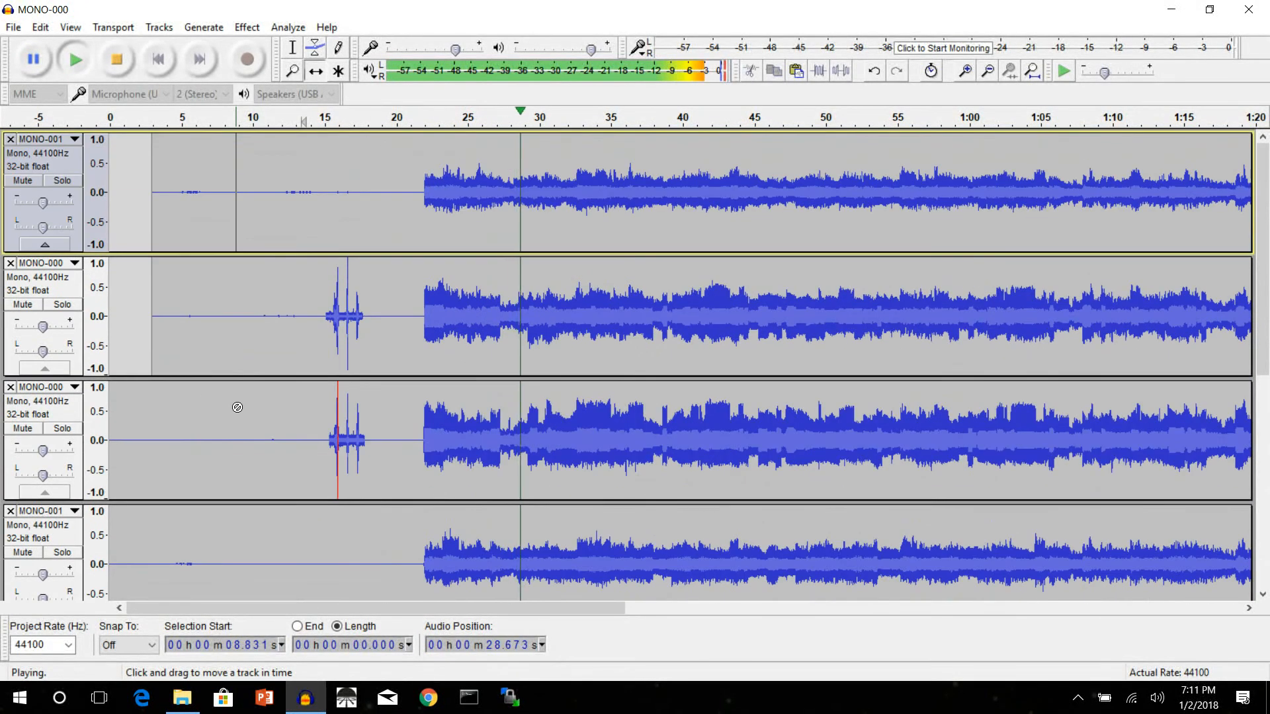
left_click(118, 61)
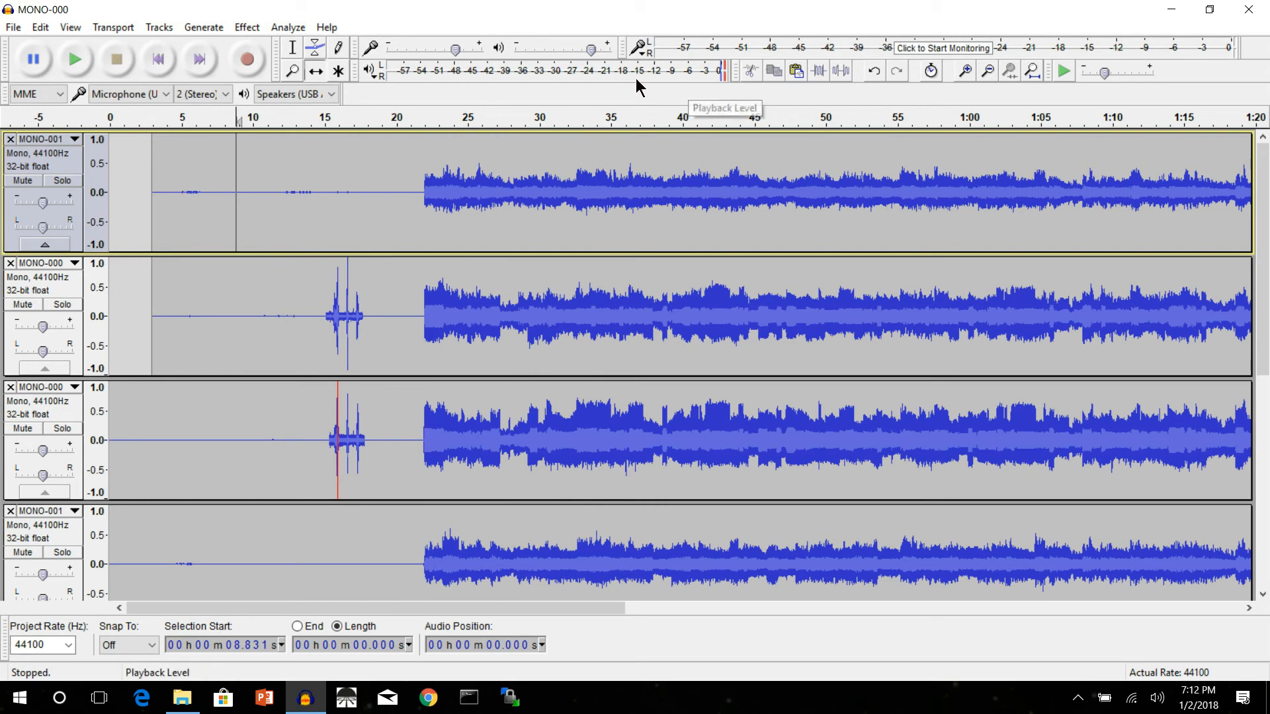
left_click(416, 132)
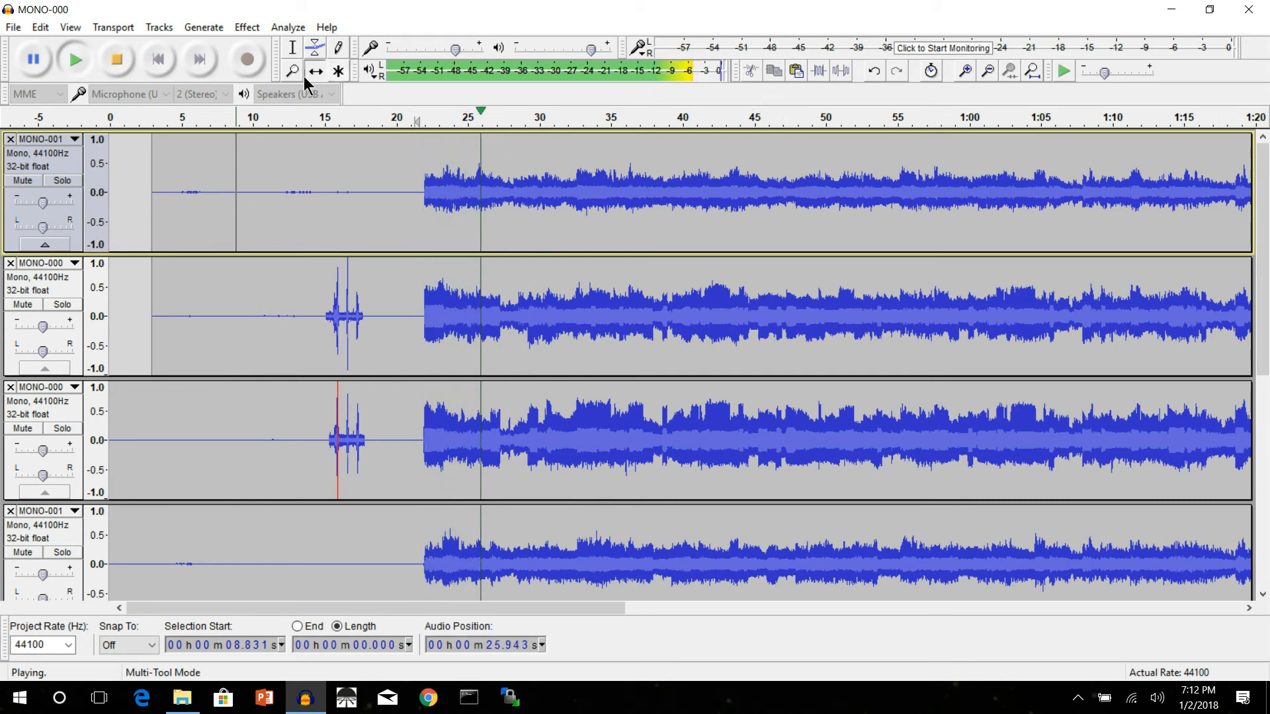
left_click(118, 60)
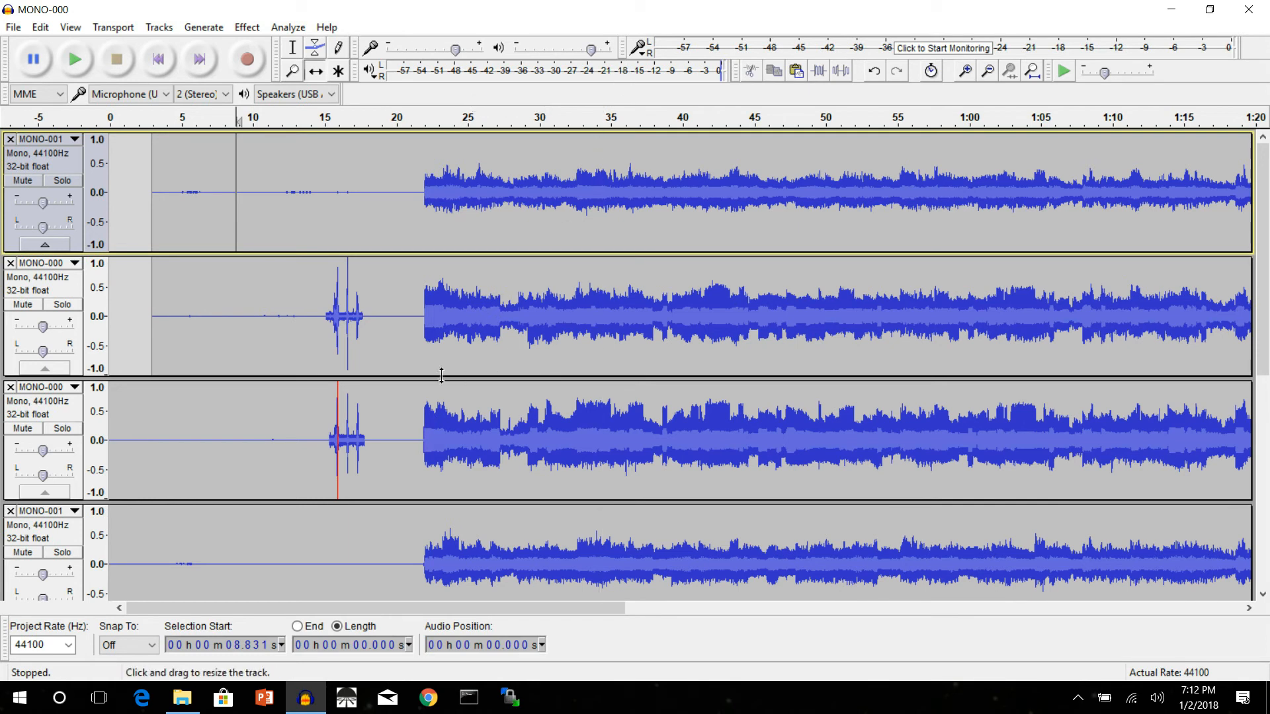
Step: Select the topmost MONO-001 track and move it down one place, below the newly imported MONO-000 track
left_click(77, 169)
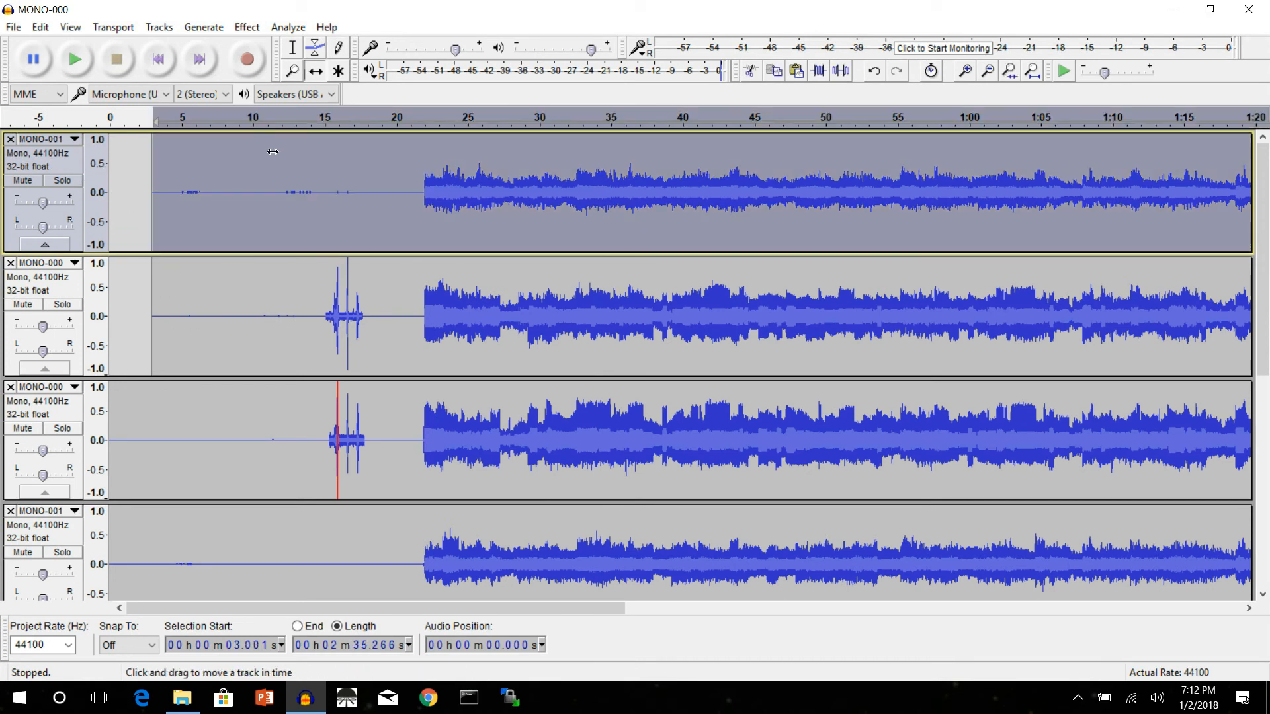
key("alt+shift+Down")
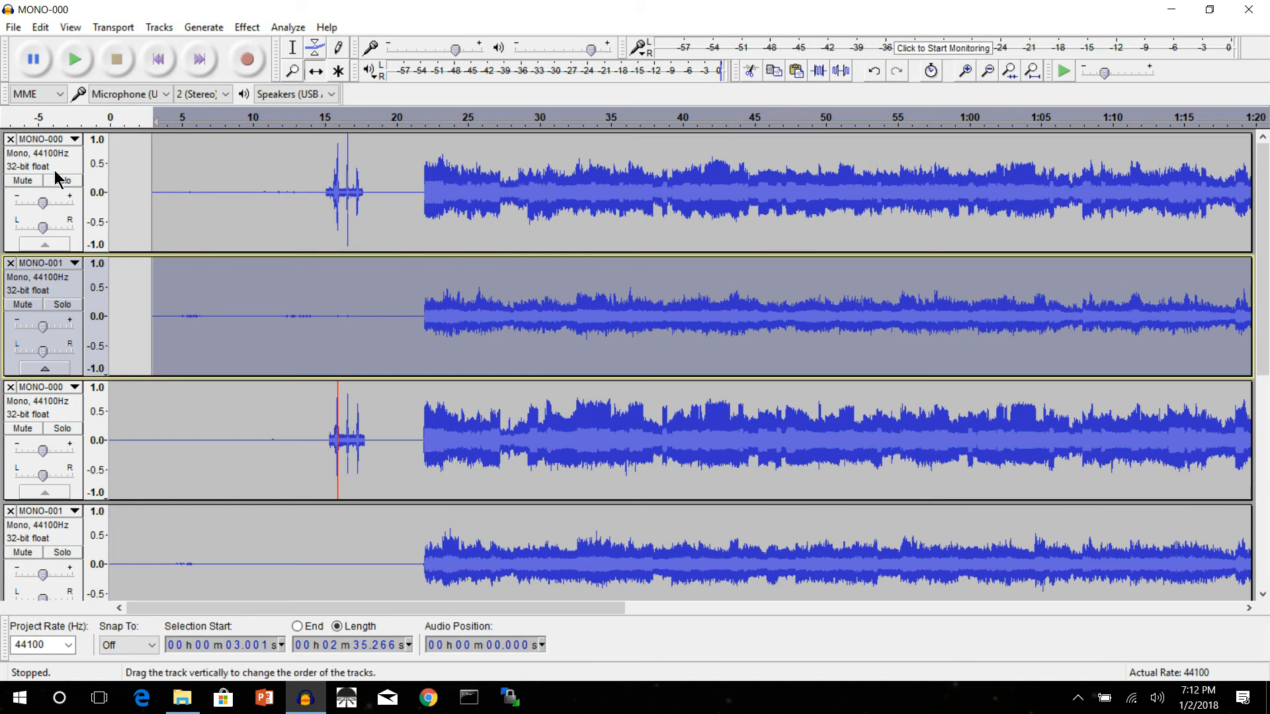
left_click(45, 140)
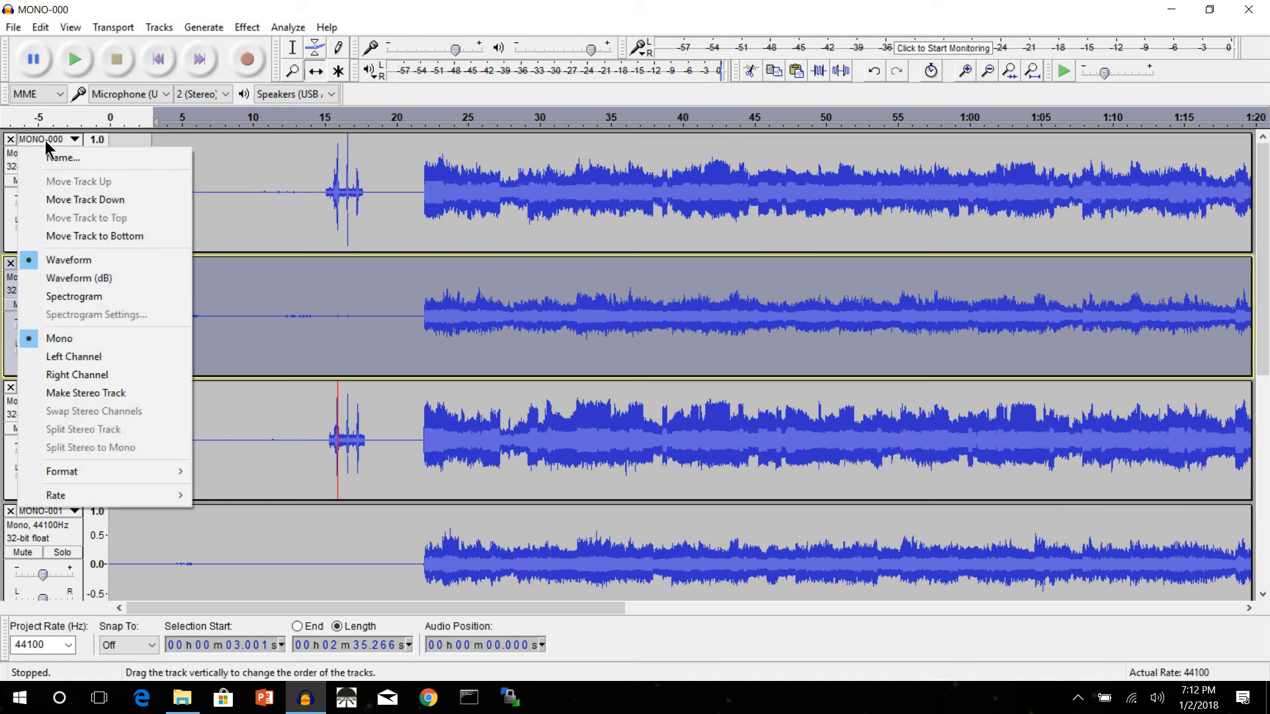
left_click(256, 288)
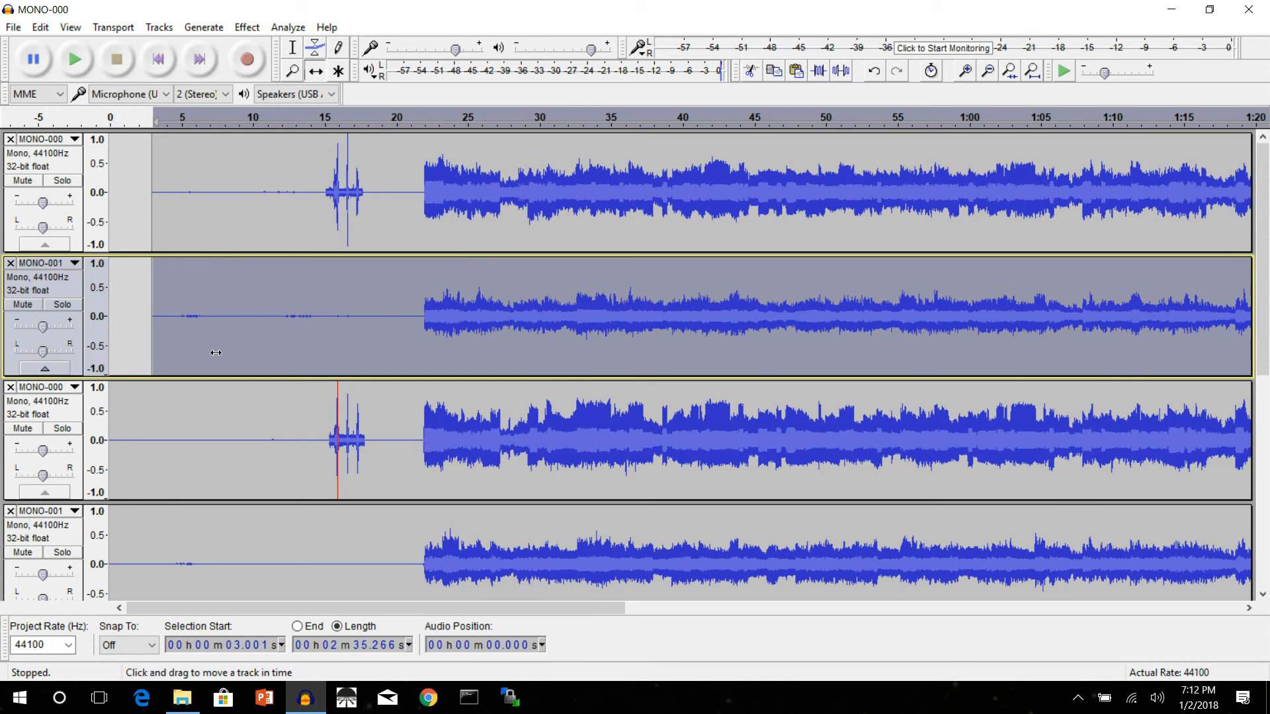
Step: Solo the two newly imported pipe tracks and play them from about 0:22
left_click(63, 306)
left_click(62, 181)
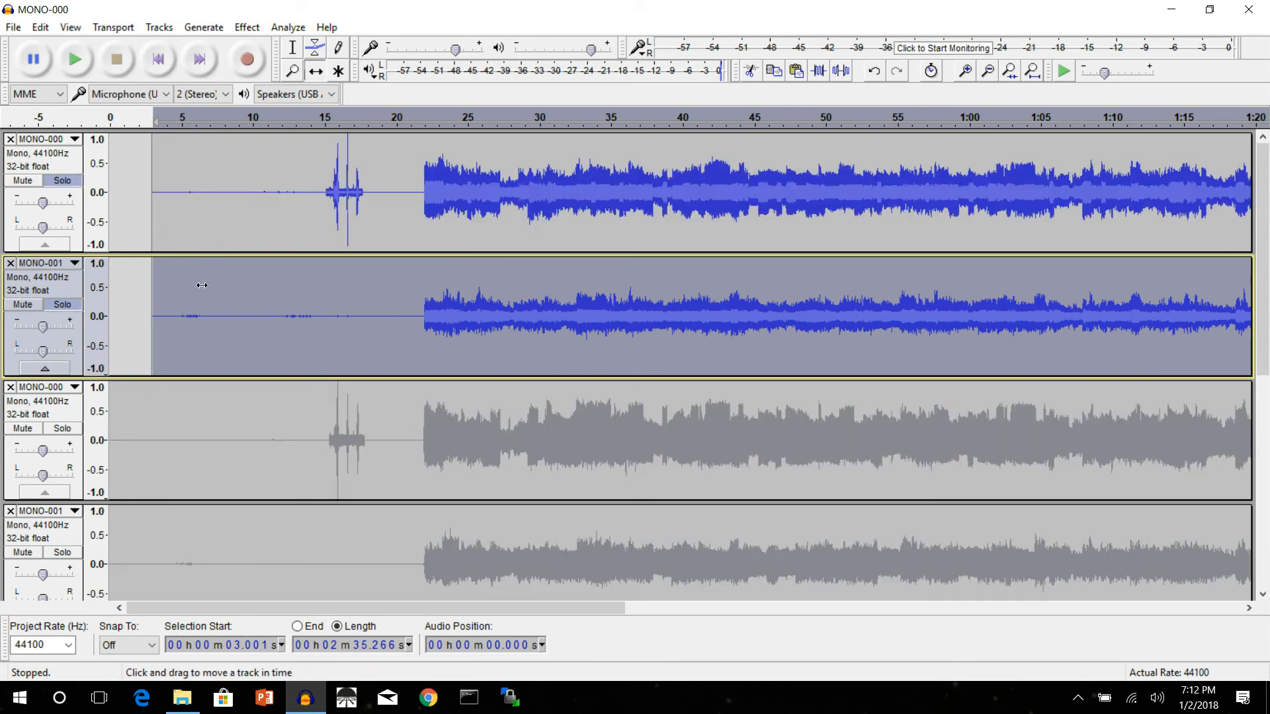
left_click(426, 121)
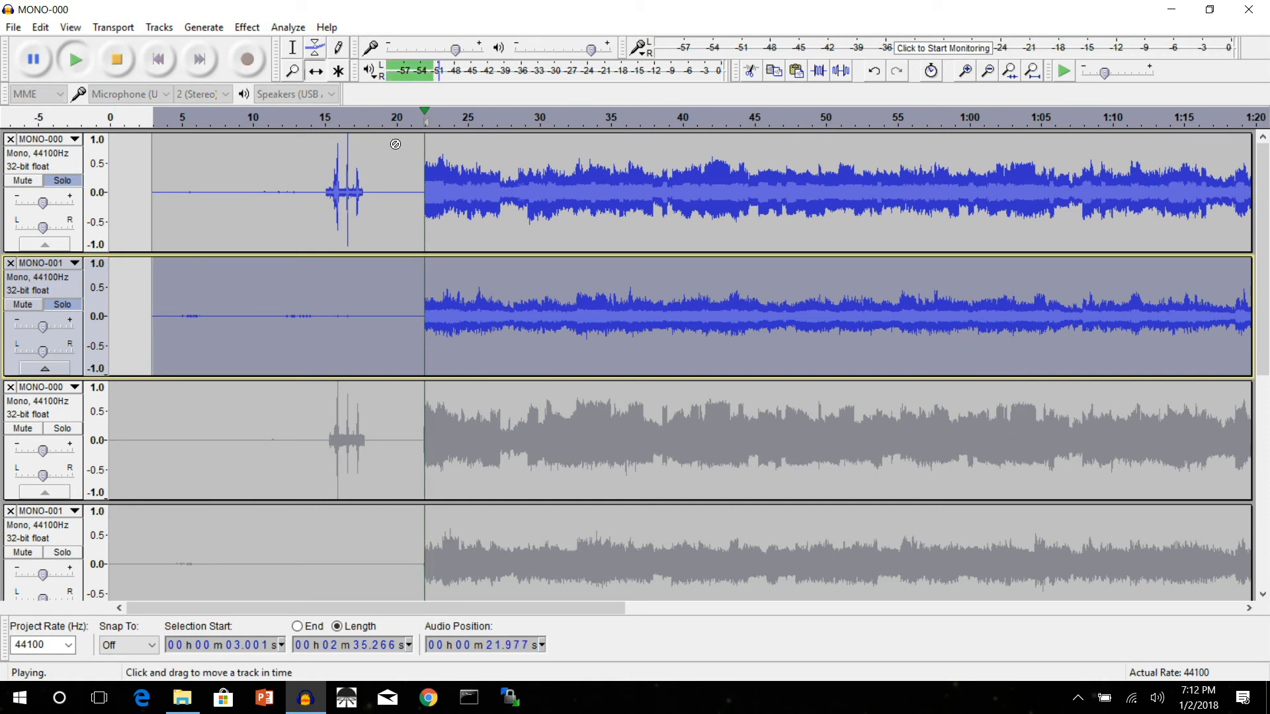
Step: Stop playback, combine the top MONO-000 and MONO-001 pipe tracks into a stereo track, and play it from about 0:21
left_click(117, 62)
left_click(56, 144)
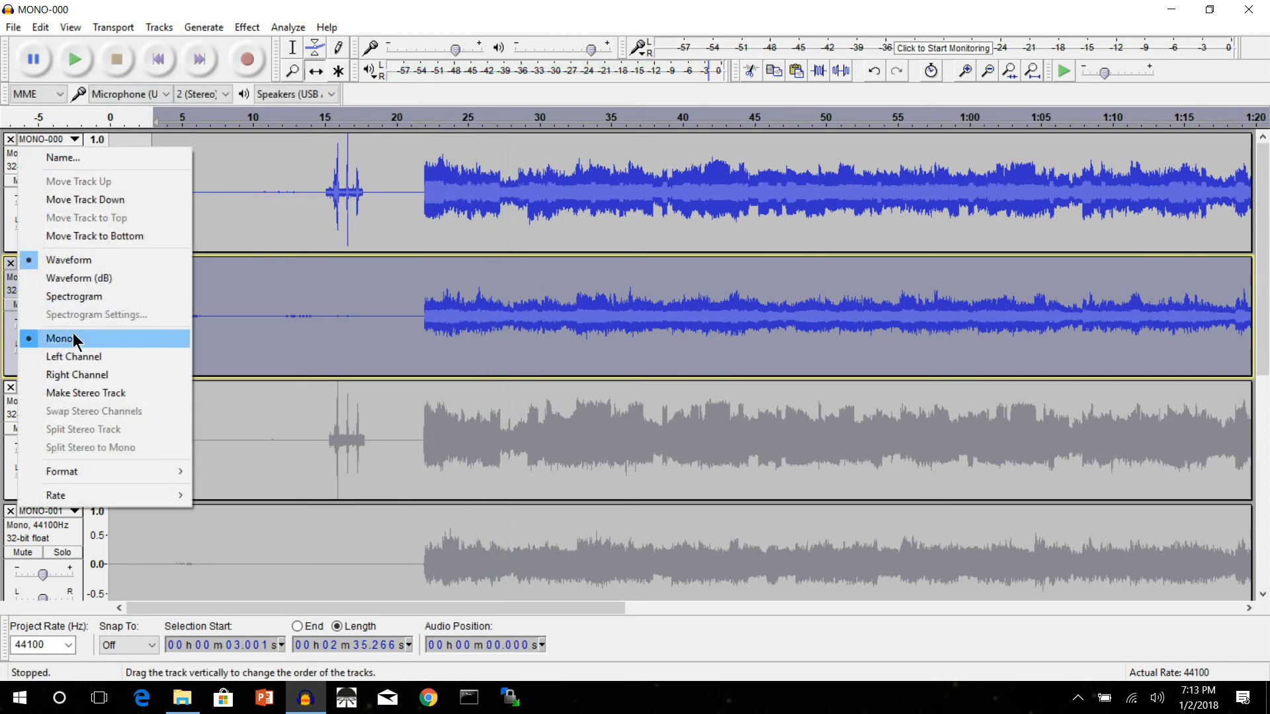
left_click(94, 394)
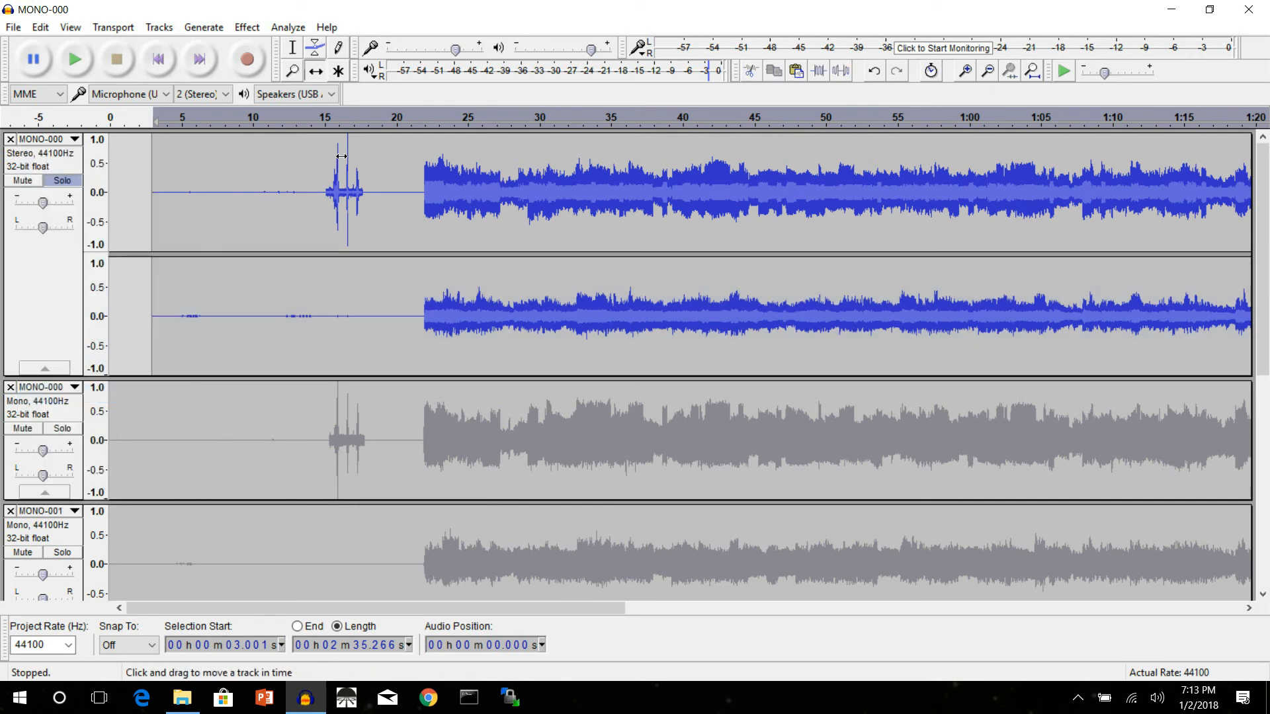
left_click(413, 121)
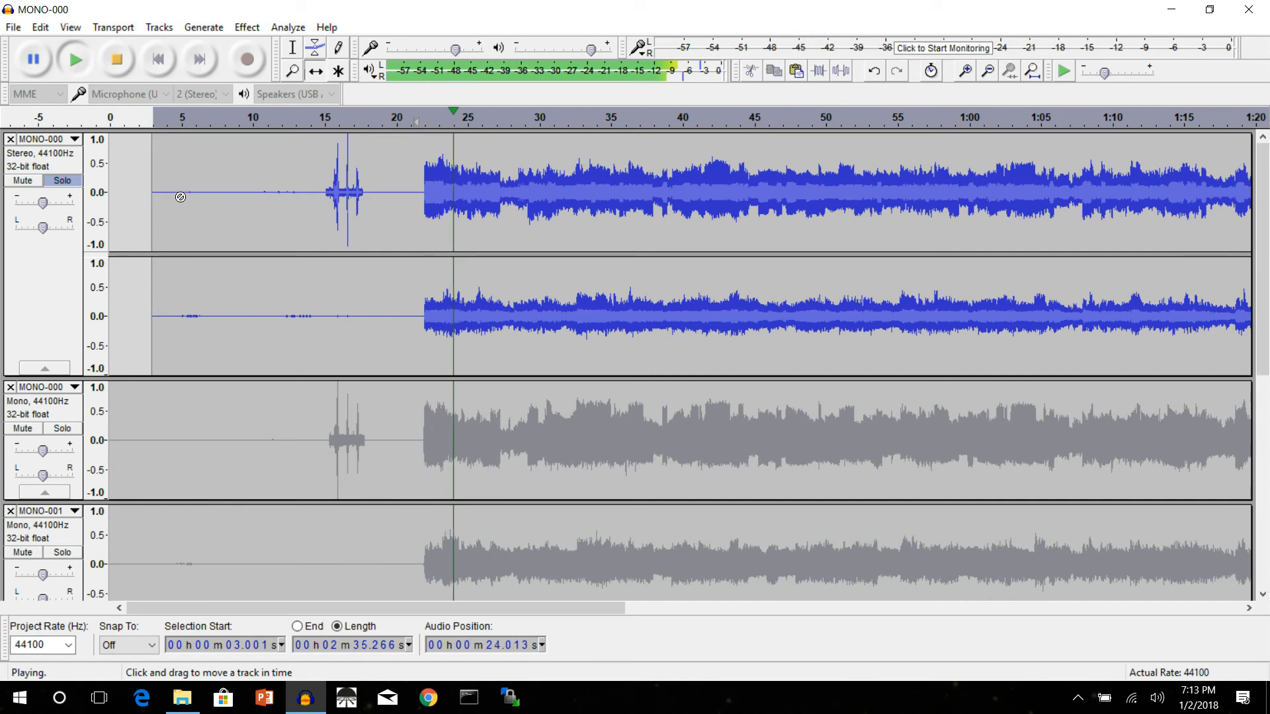
left_click(119, 60)
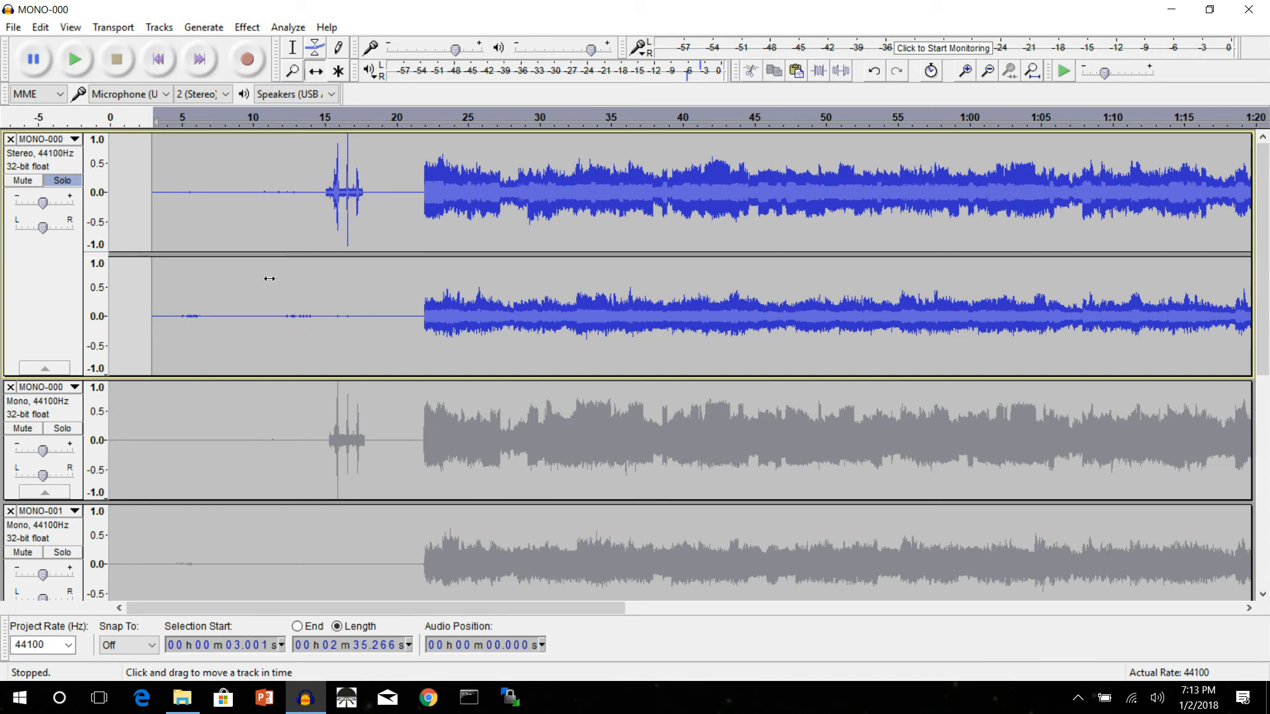
Step: Turn off solo on the combined stereo track and undo the stereo conversion, restoring two soloed mono tracks
left_click(66, 182)
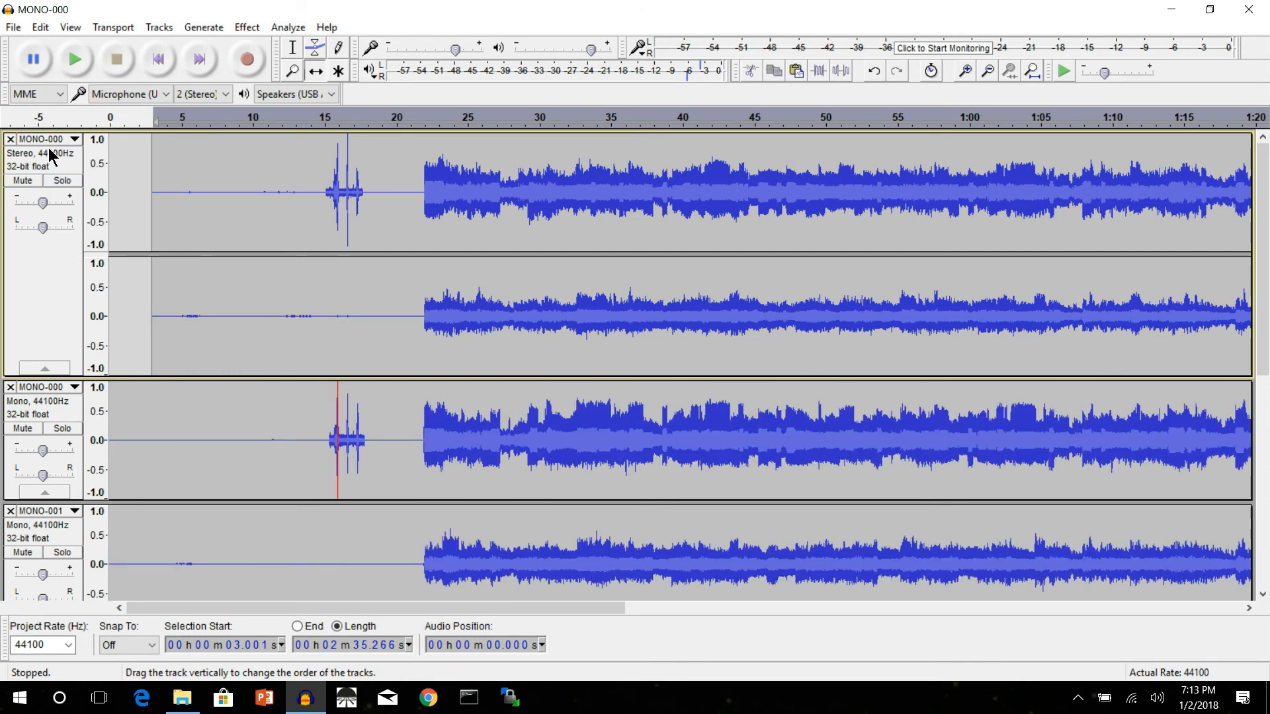
left_click(232, 263)
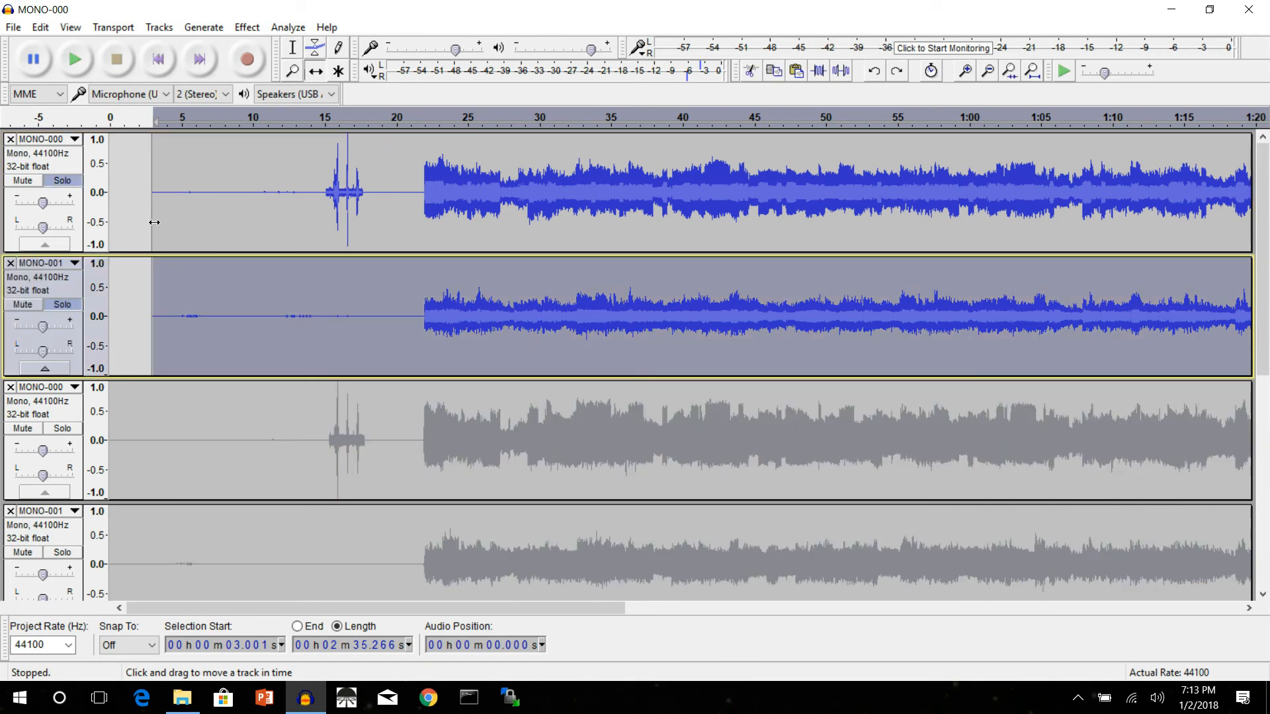
Step: Pan the top MONO-000 track slightly left and the MONO-001 track below it slightly right, and play both from about 0:21
left_click(210, 229)
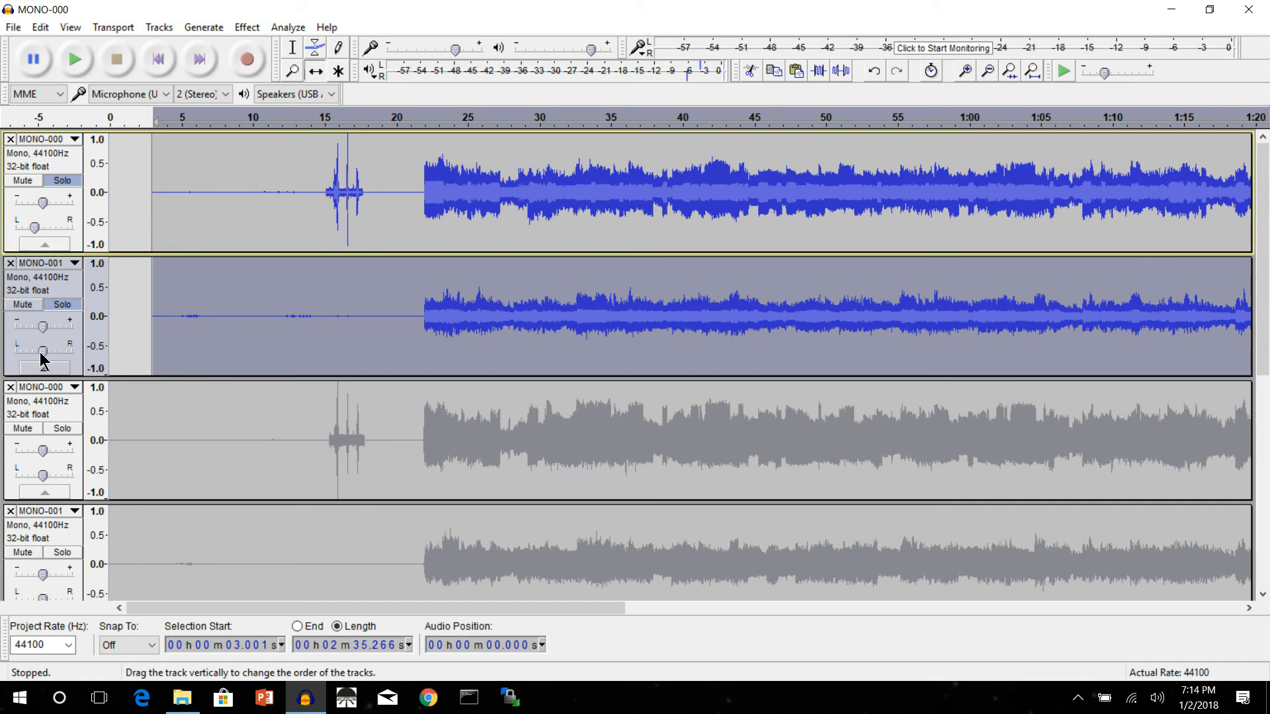
left_click_drag(42, 351, 54, 351)
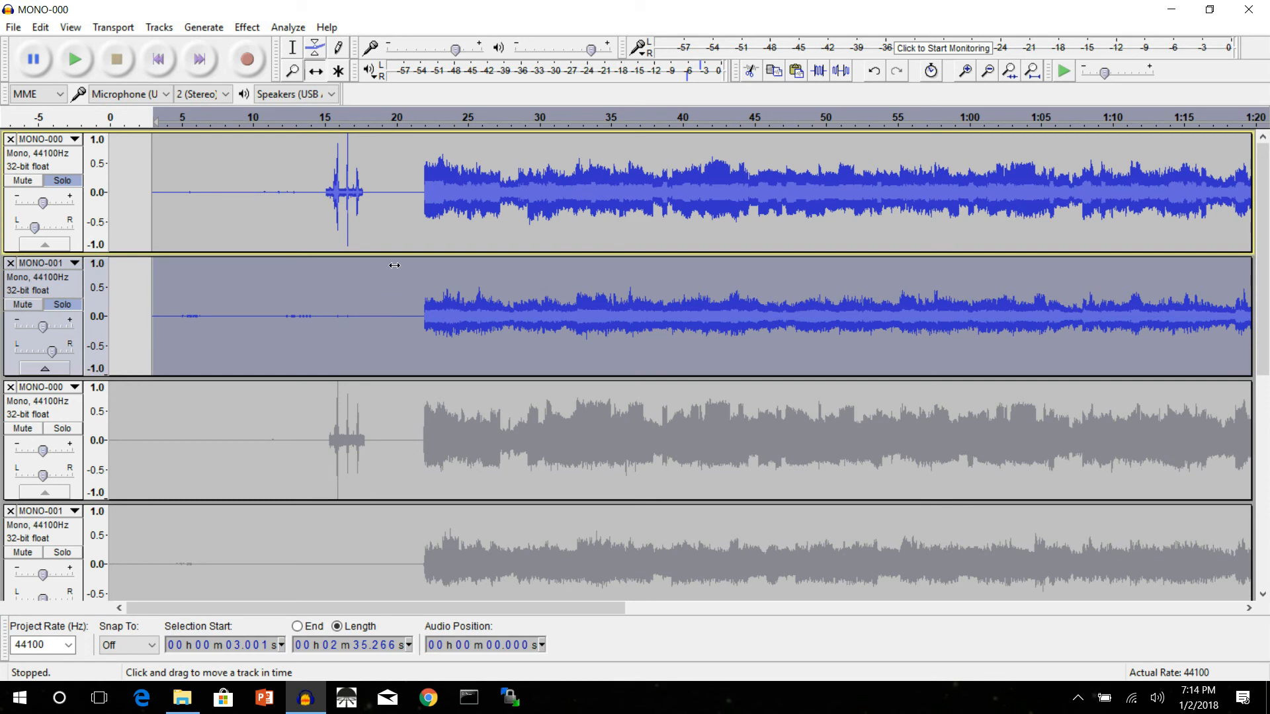
left_click(406, 125)
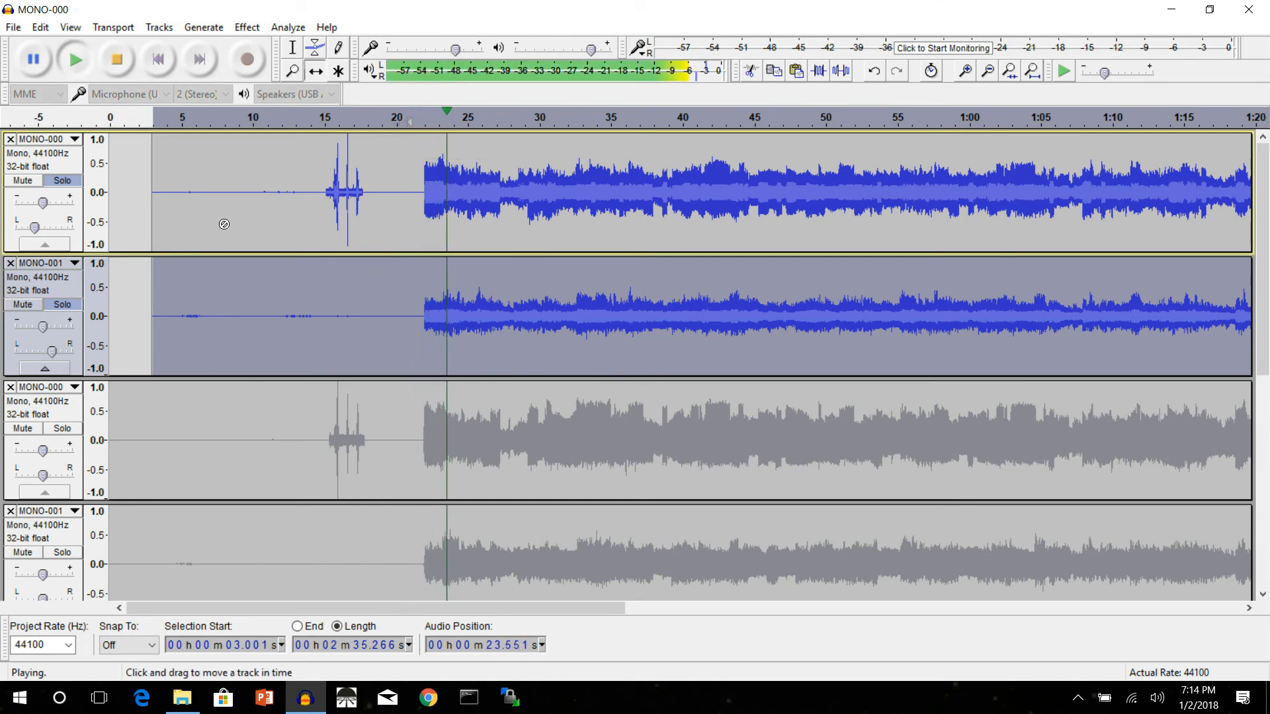
left_click(116, 59)
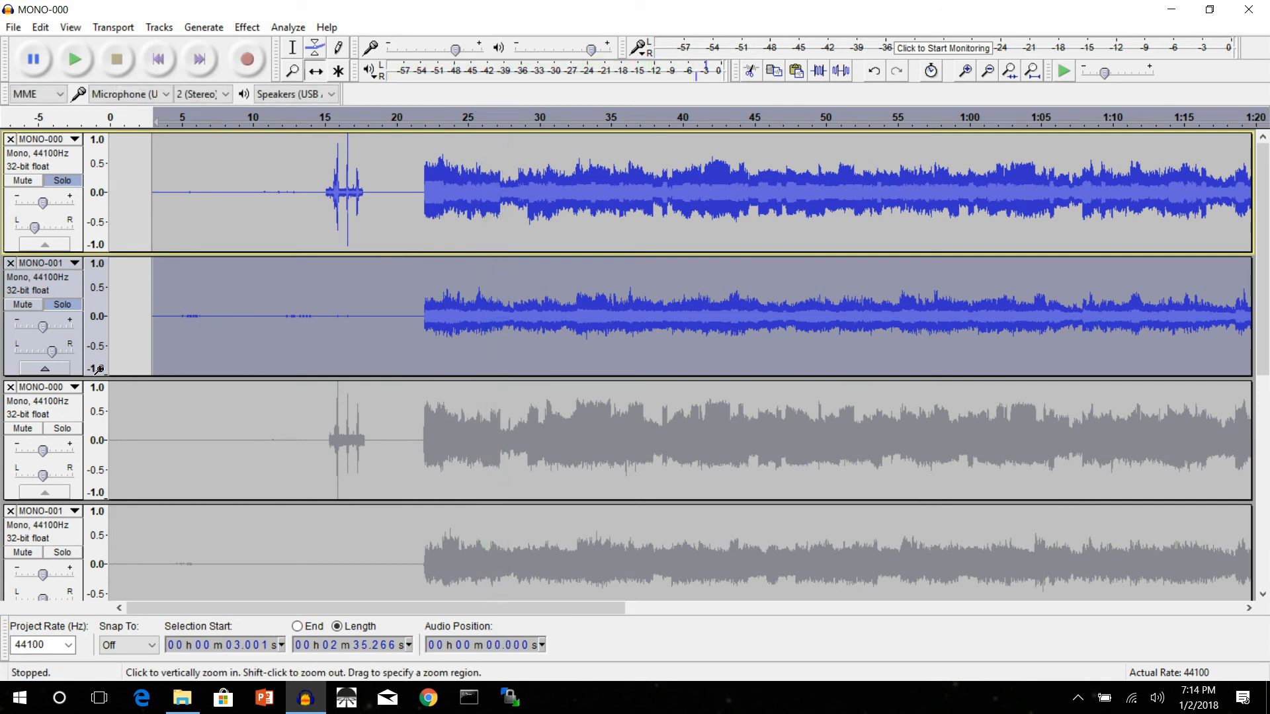
Step: Widen the panning of the two soloed pipe tracks, MONO-001 further right and MONO-000 further left, and play them from about 0:21
left_click_drag(51, 351, 59, 359)
left_click_drag(34, 228, 32, 228)
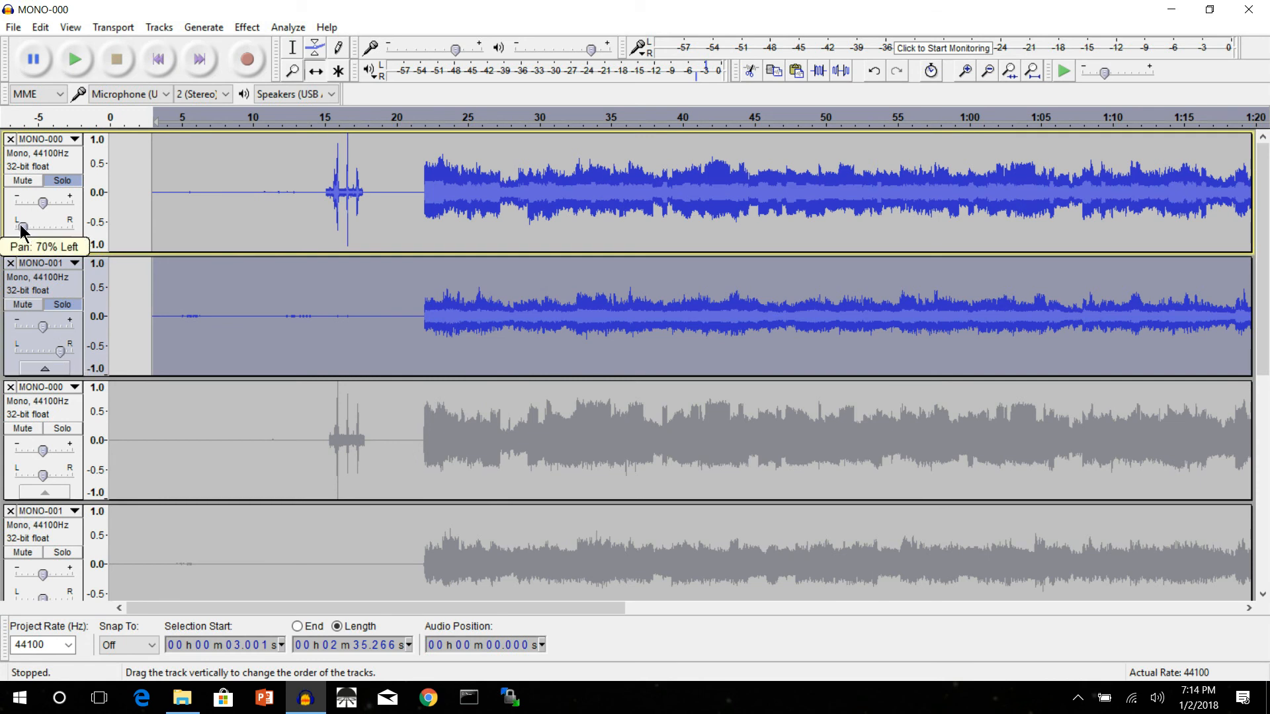
left_click_drag(22, 230, 26, 229)
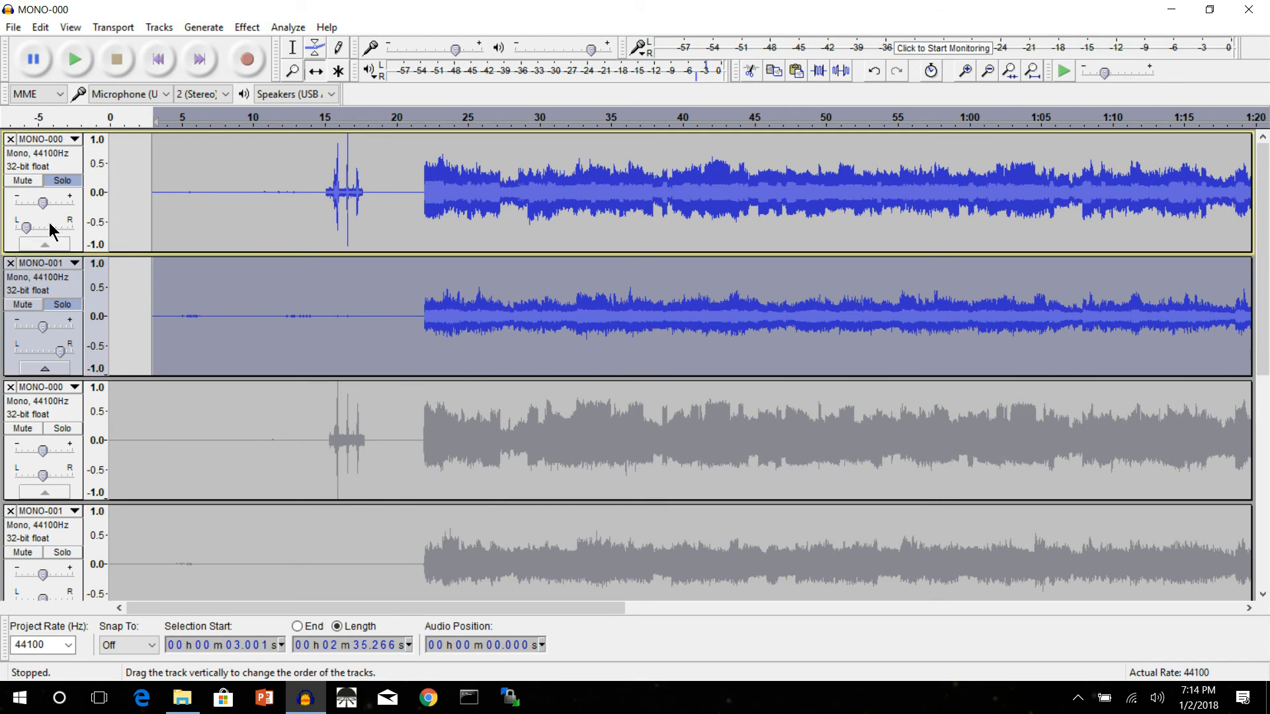
left_click(410, 124)
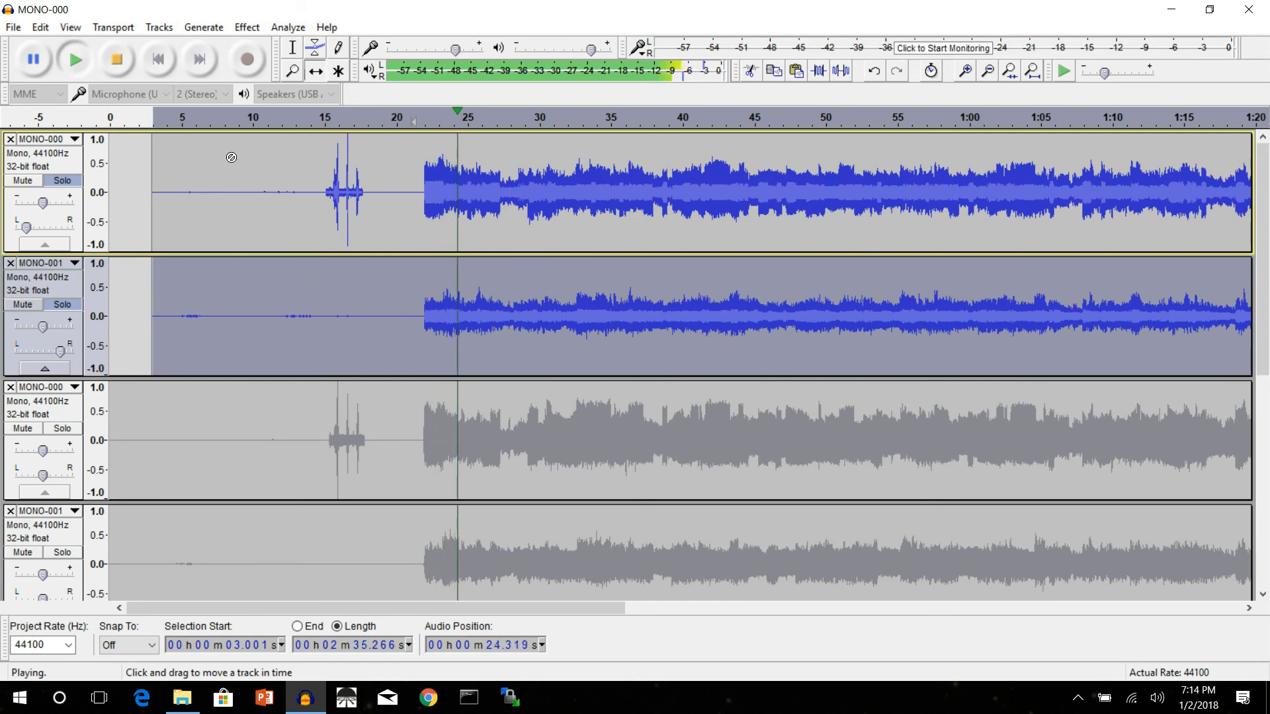
left_click(119, 64)
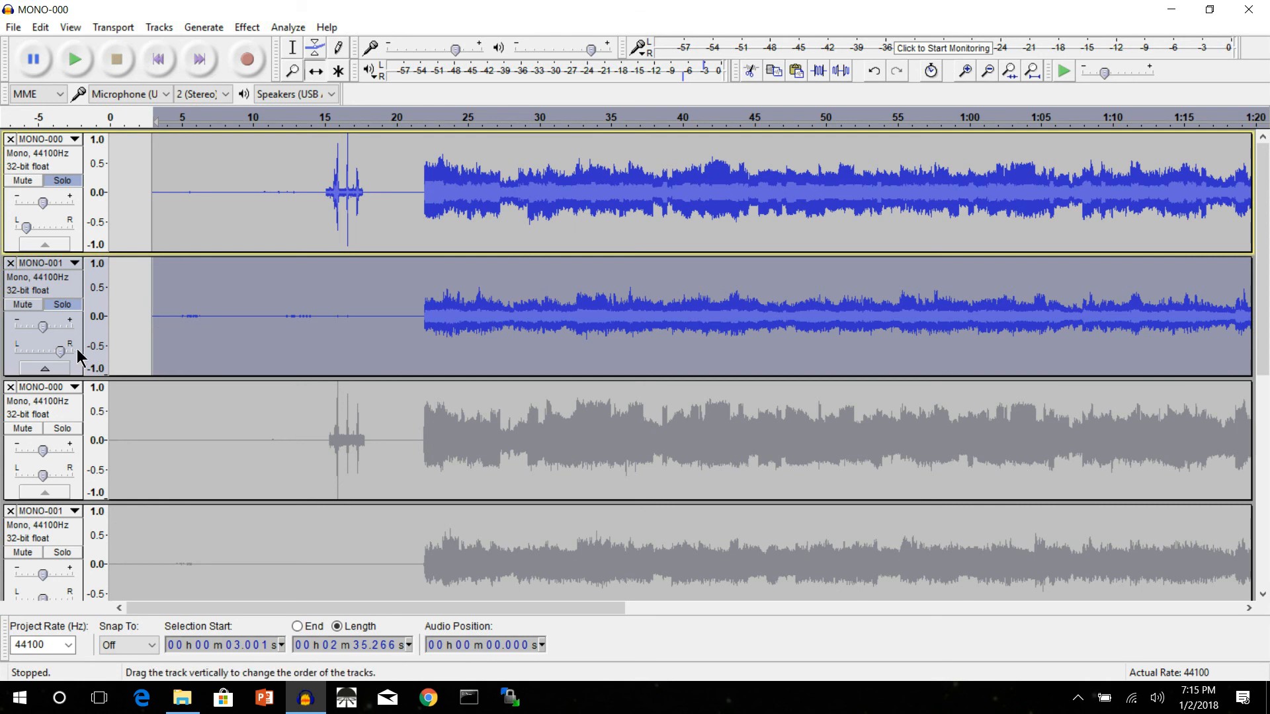
Step: Return the pan of the top MONO-000 and MONO-001 tracks to center
left_click_drag(60, 351, 43, 352)
left_click_drag(27, 228, 33, 228)
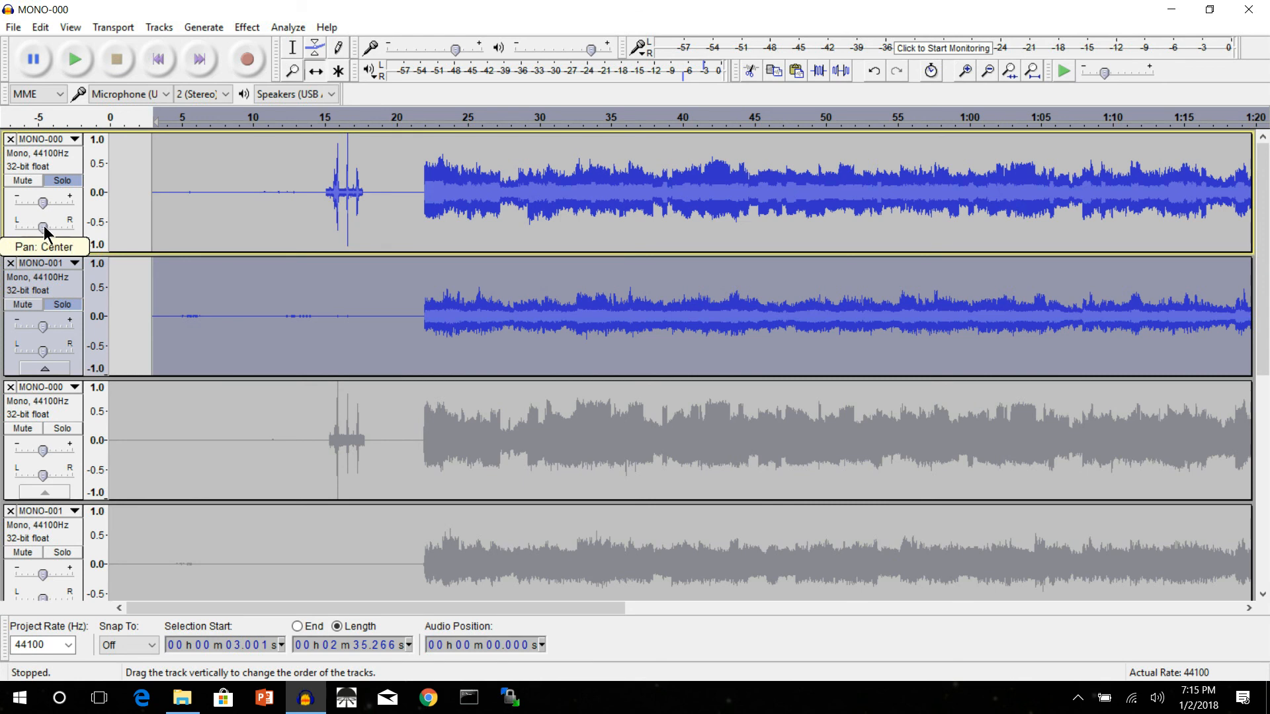
scroll(271, 308, "down", 2)
scroll(271, 308, "up", 2)
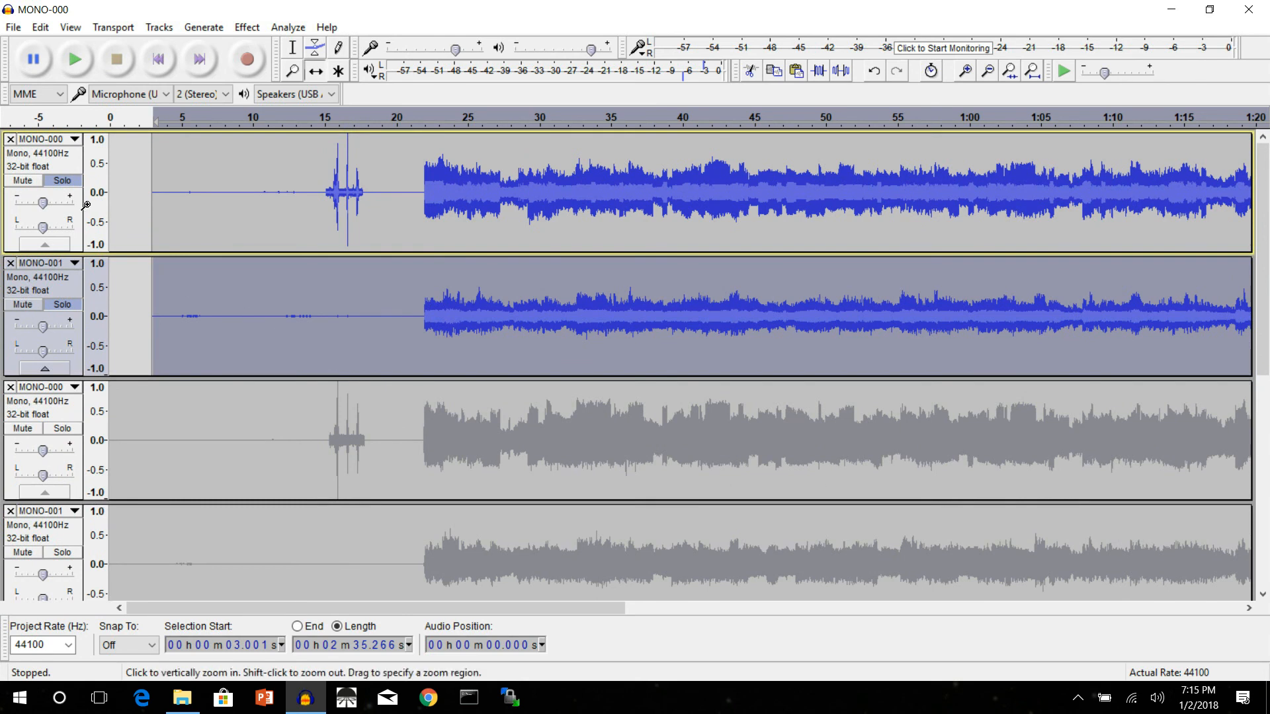
Step: Turn off solo on the top MONO-000 and MONO-001 tracks
left_click(63, 181)
left_click(62, 305)
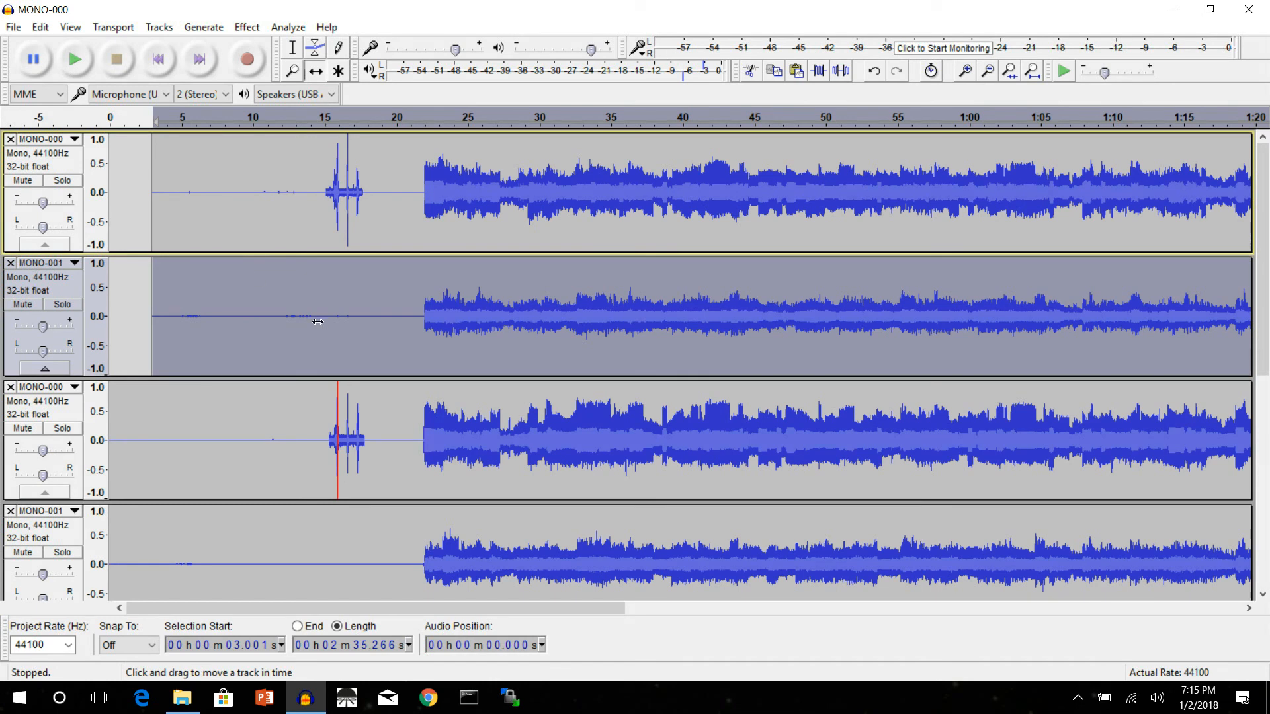
key("space")
Step: Start saving the project under a new name, go up to the IrishThunder_CD_Tutorial folder, and delete its old projMinstrelBoy folder
left_click(12, 29)
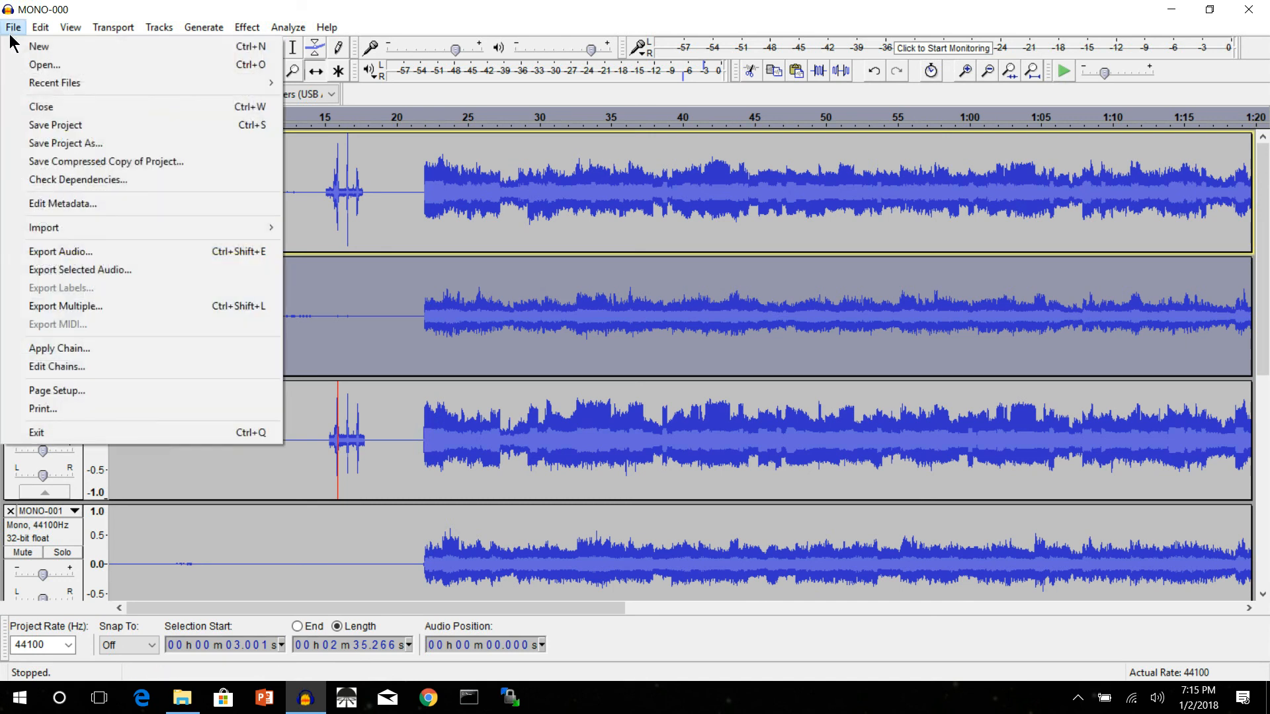
left_click(51, 145)
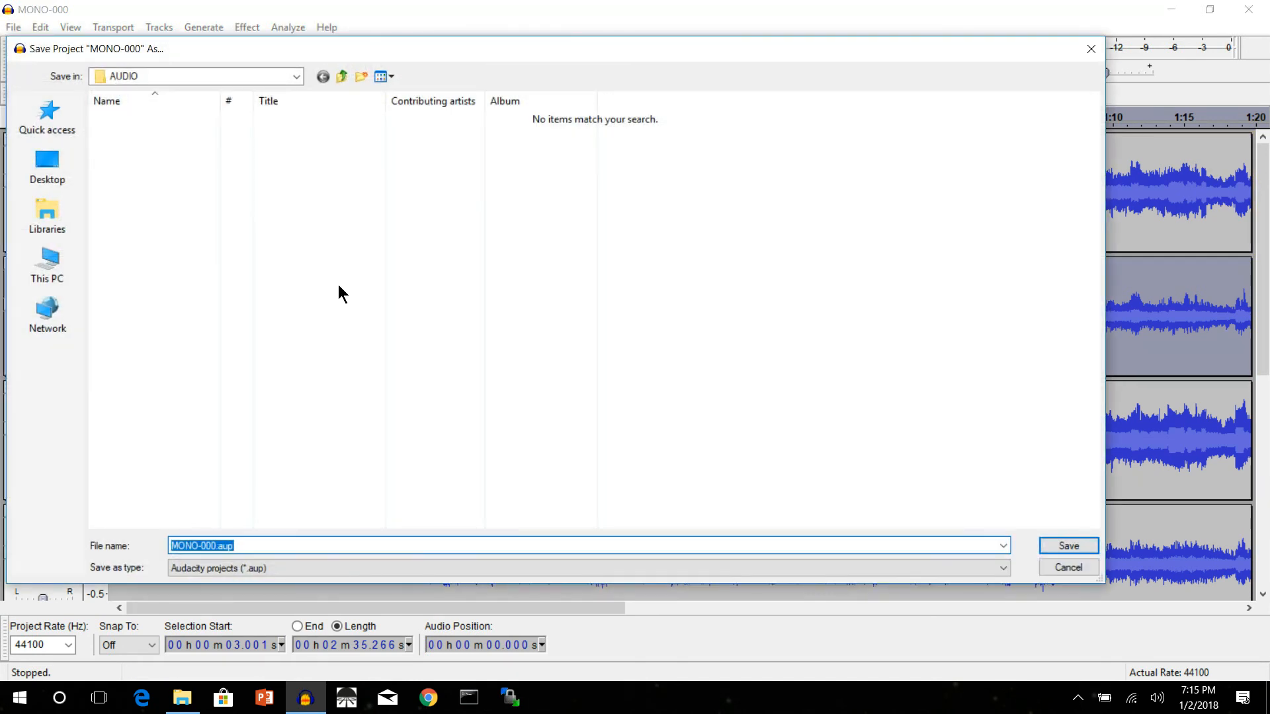
left_click(338, 80)
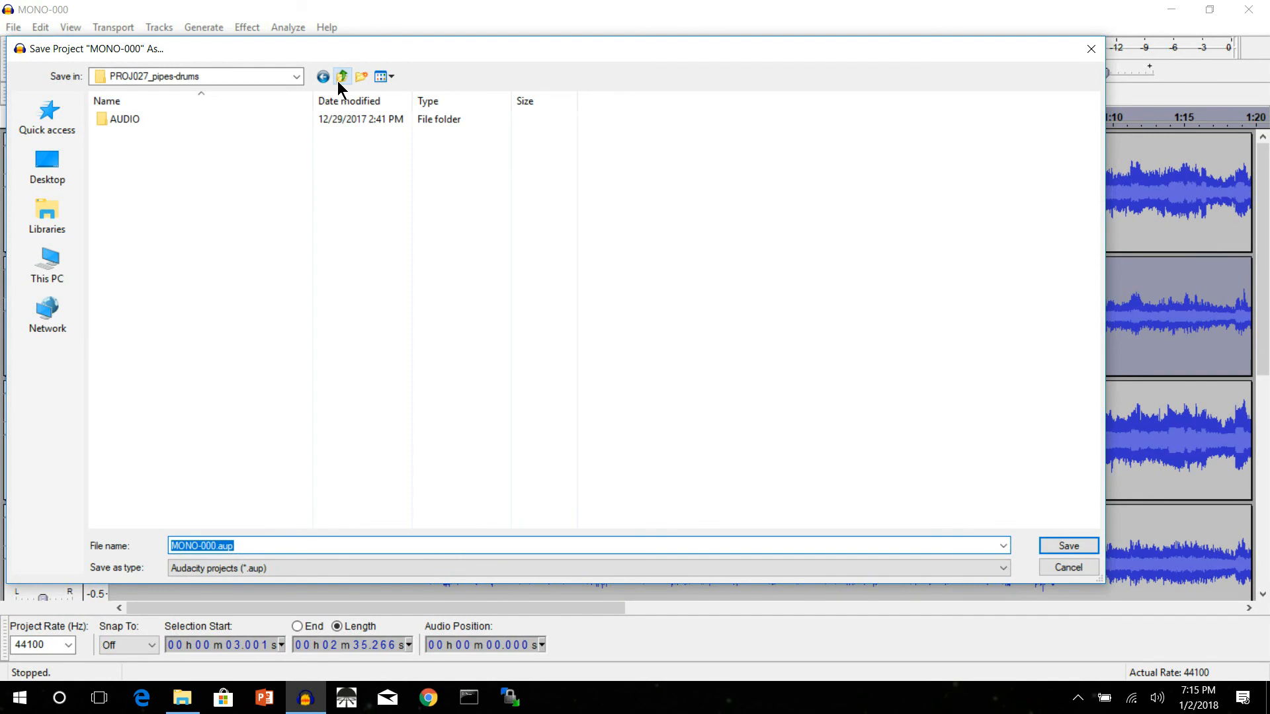
left_click(337, 81)
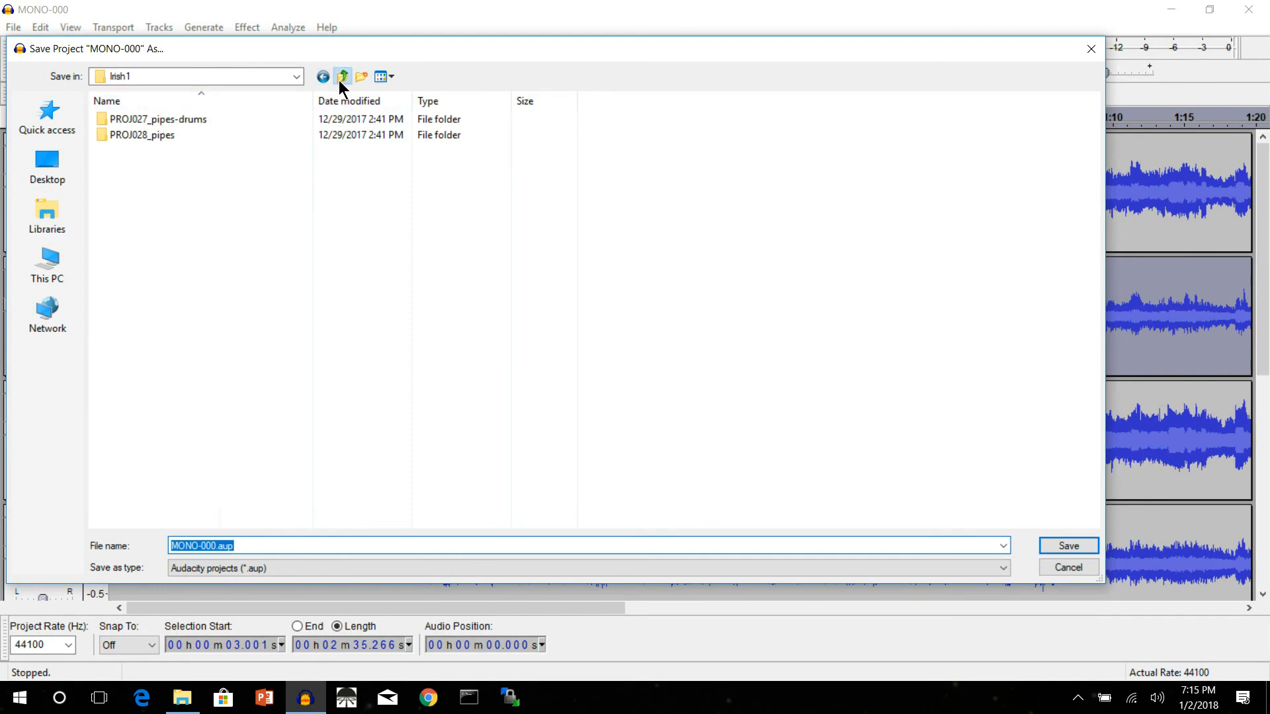
left_click(339, 80)
left_click(142, 151)
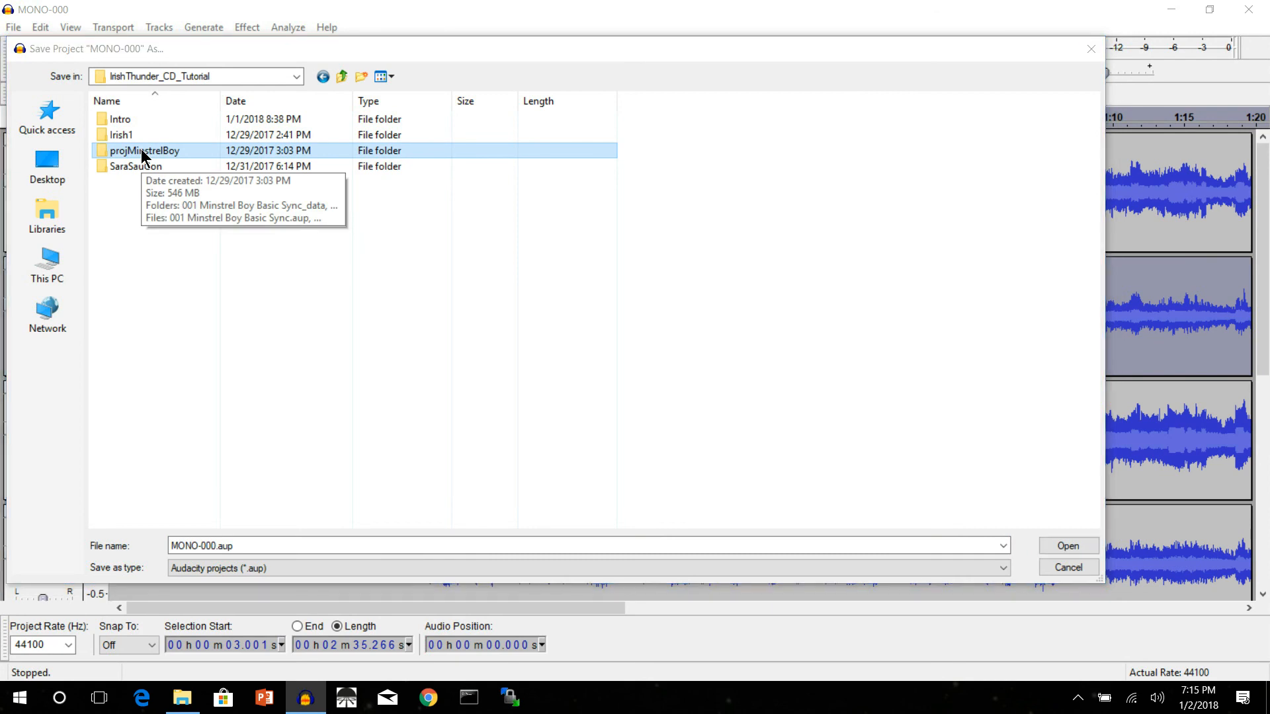
key("Delete")
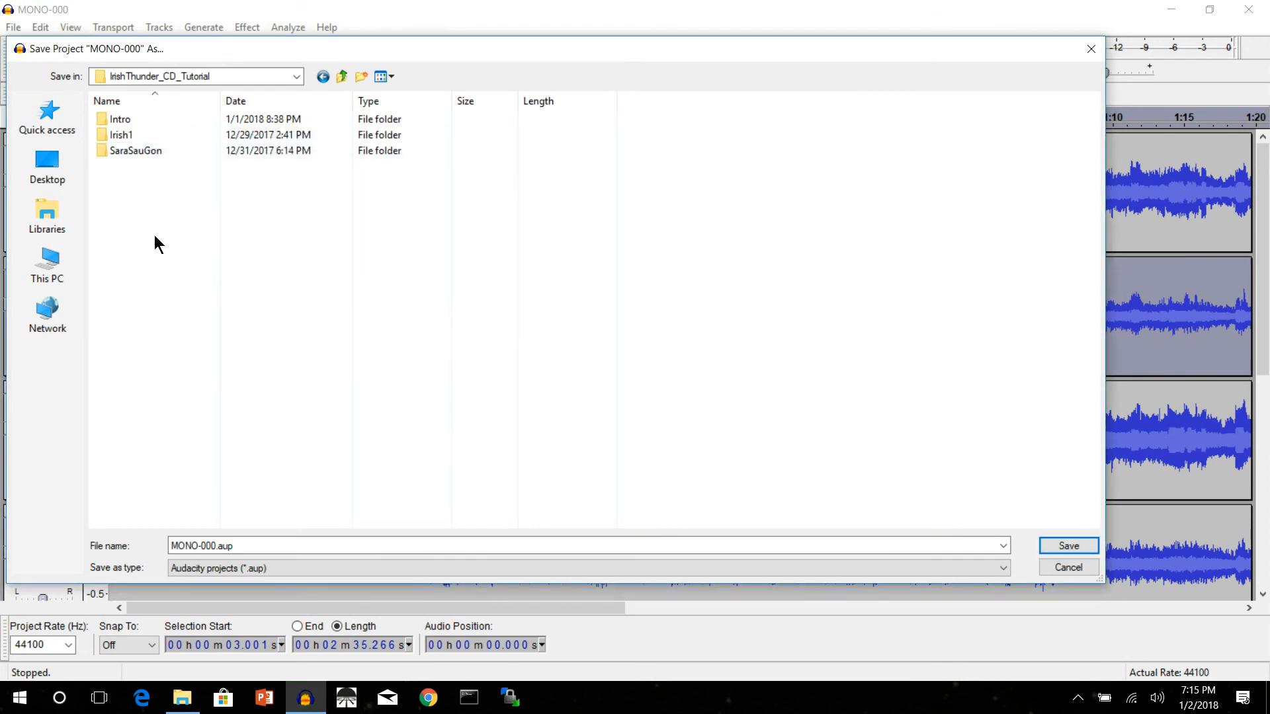
Step: Create a new folder named projMinstrelBoy inside IrishThunder_CD_Tutorial
right_click(153, 236)
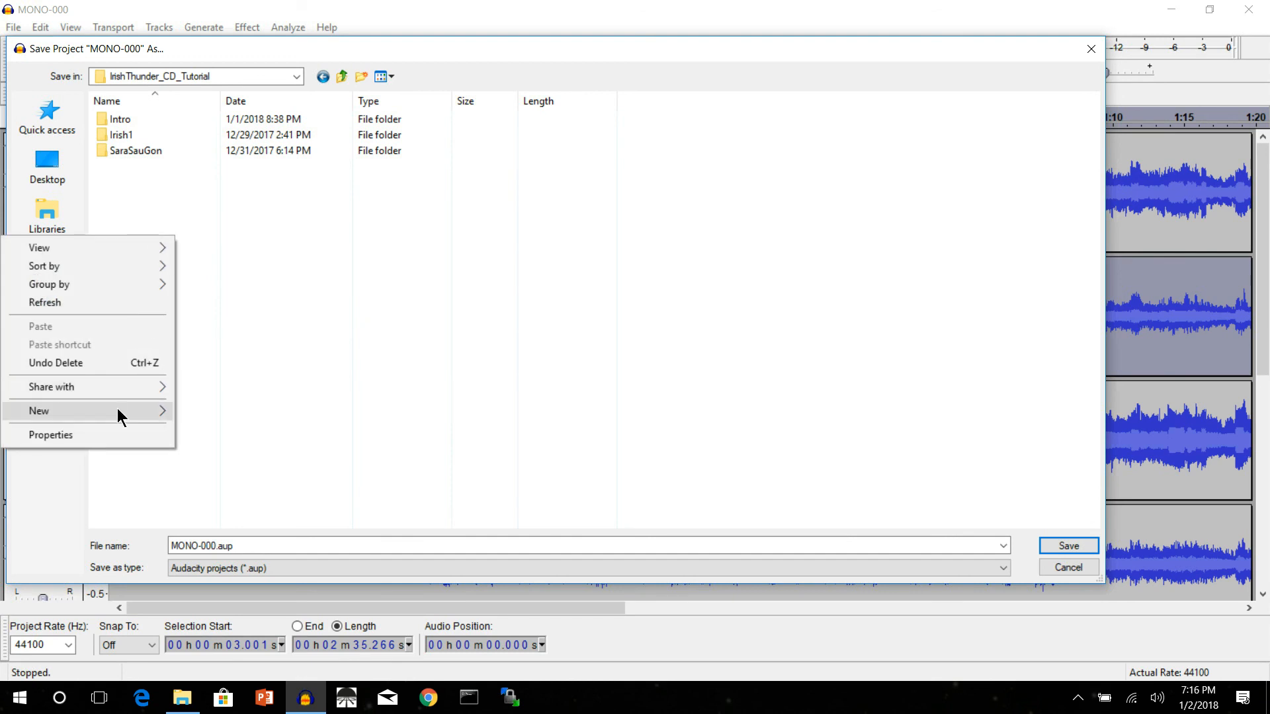
mouse_move(122, 410)
left_click(206, 410)
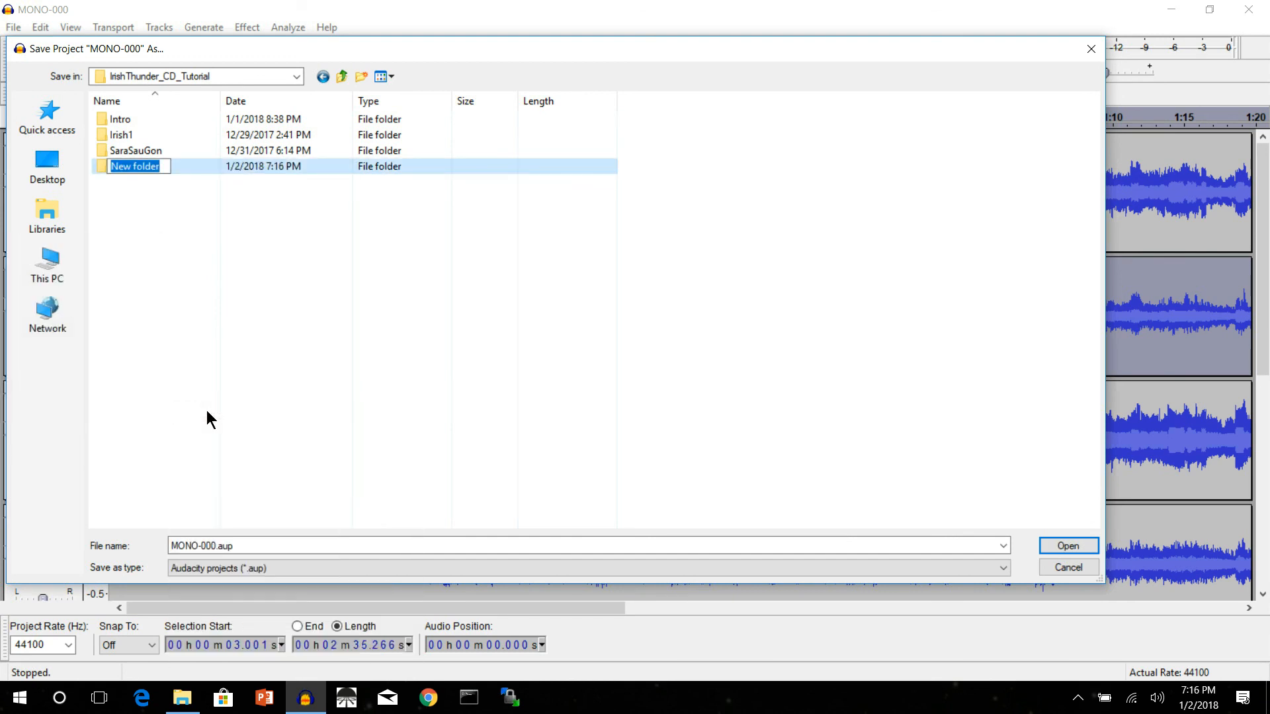
type("pproj")
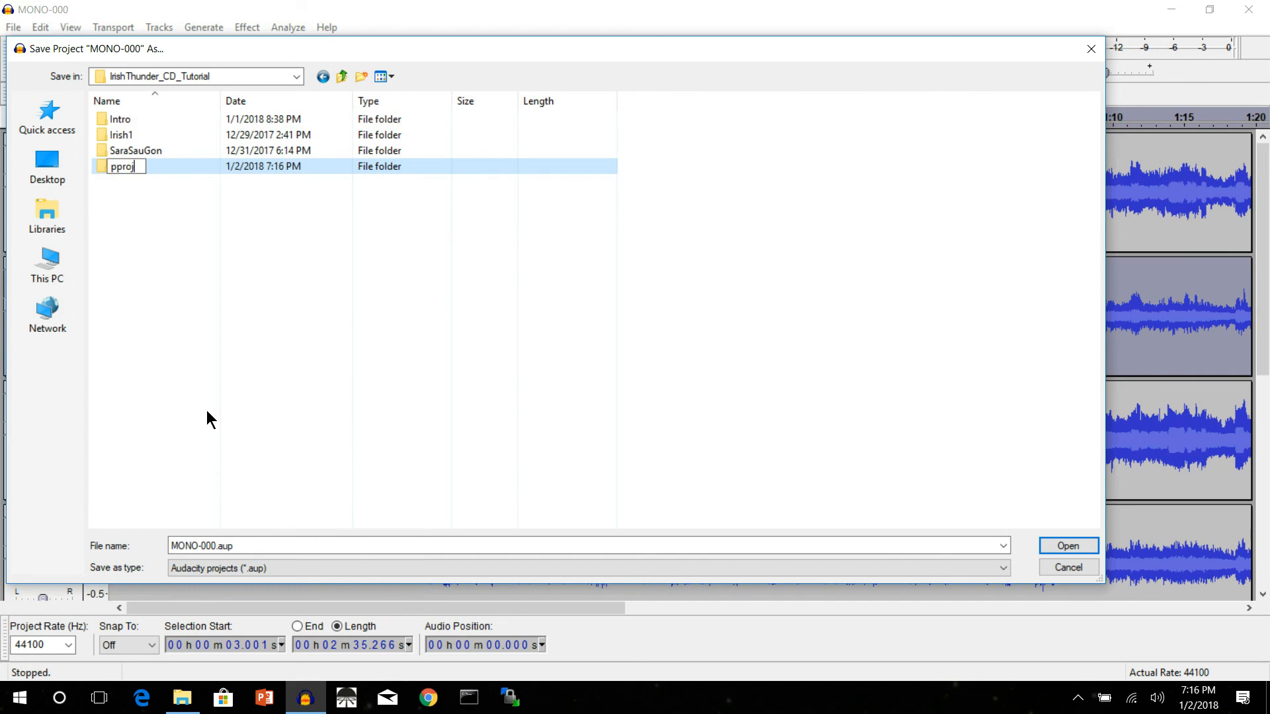
key("BackSpace")
key("BackSpace")
key("BackSpace")
key("BackSpace")
type("rojMinstrelBoy")
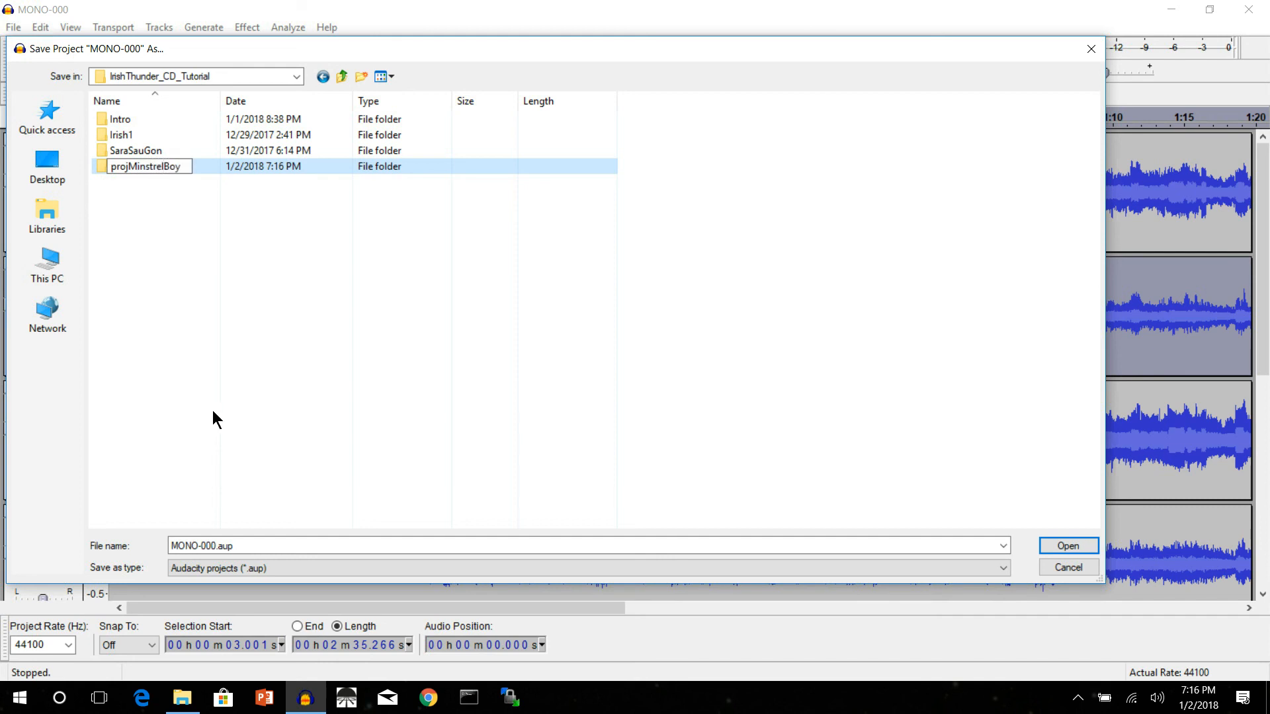
key("Return")
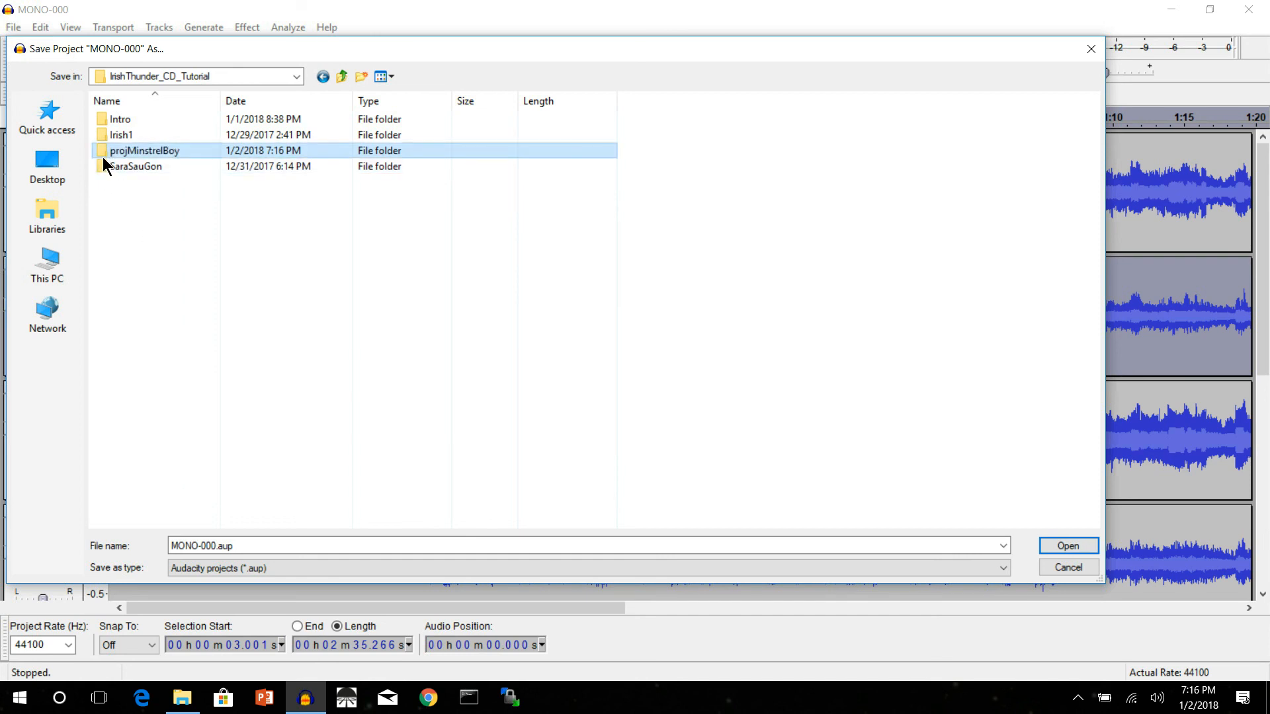
Step: Save the project in the projMinstrelBoy folder as "001 Minstrel Boy Basic sync.aup"
double_click(101, 152)
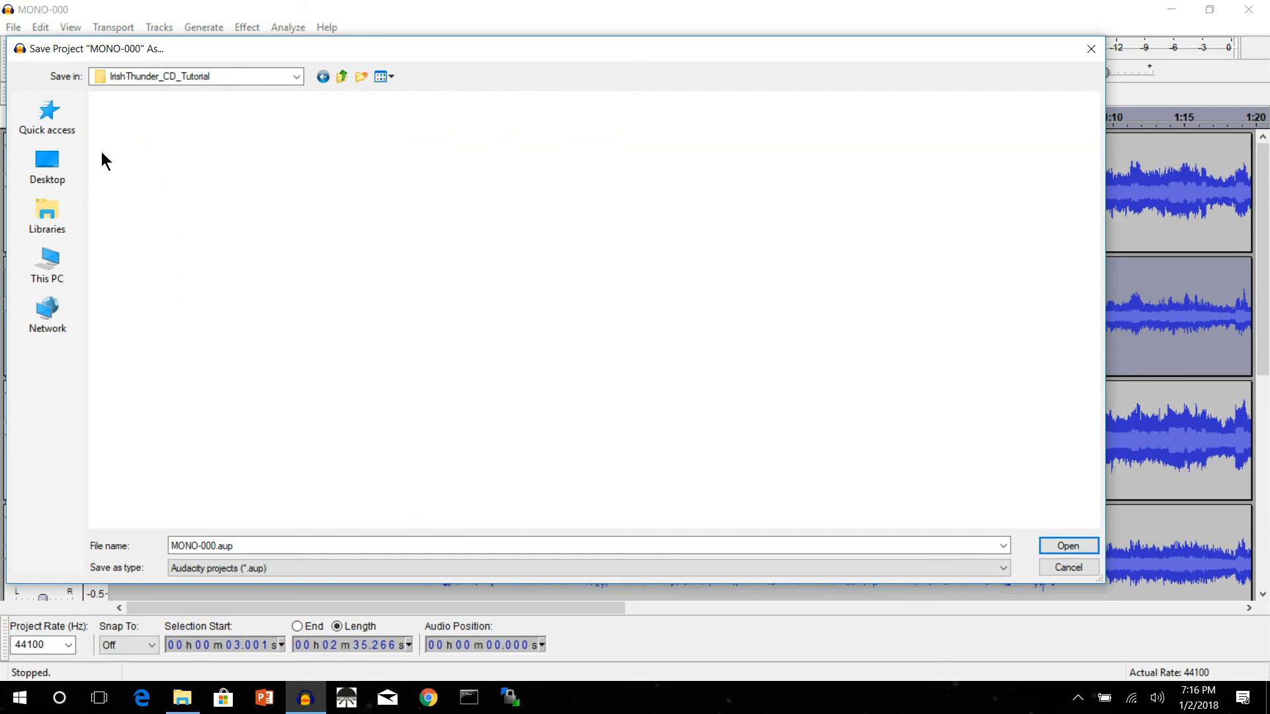
left_click(197, 545)
left_click(197, 546)
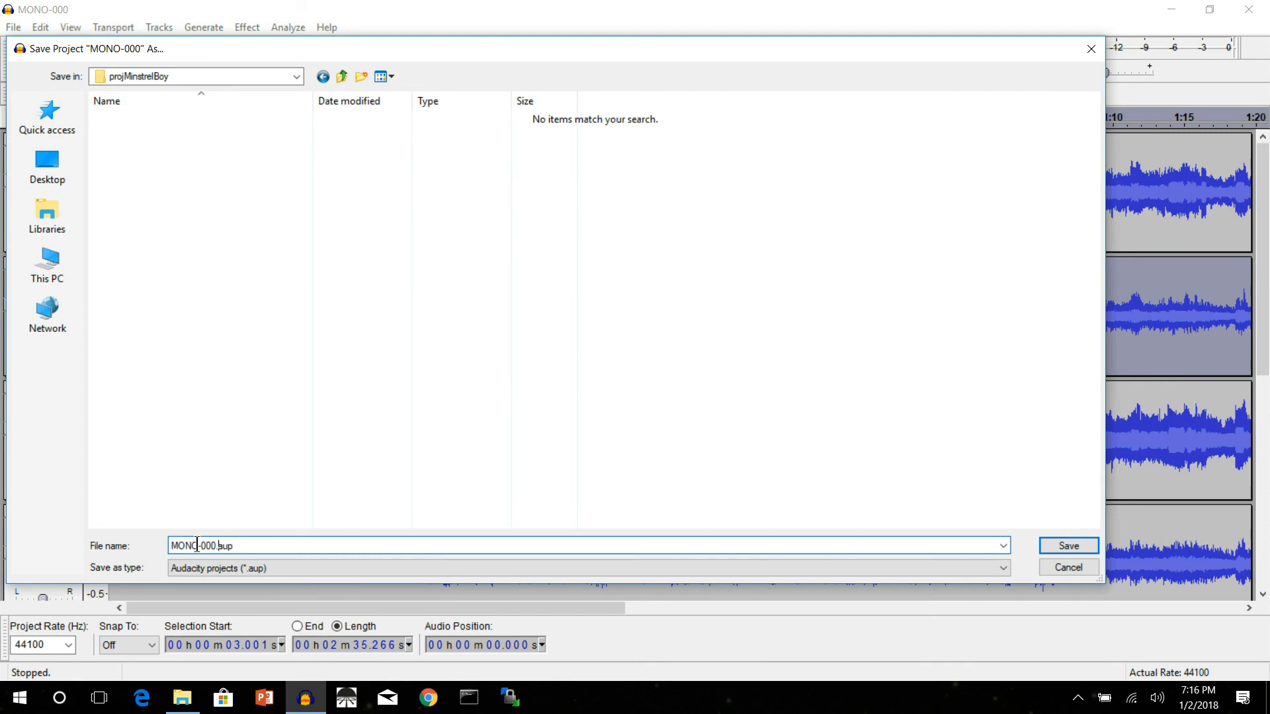
double_click(197, 545)
type("001 Minstr")
key("BackSpace")
key("BackSpace")
type("tr")
type("el Boy")
type(" Basu")
type("c sync")
key("Left")
key("Left")
key("BackSpace")
type("i")
left_click(1062, 548)
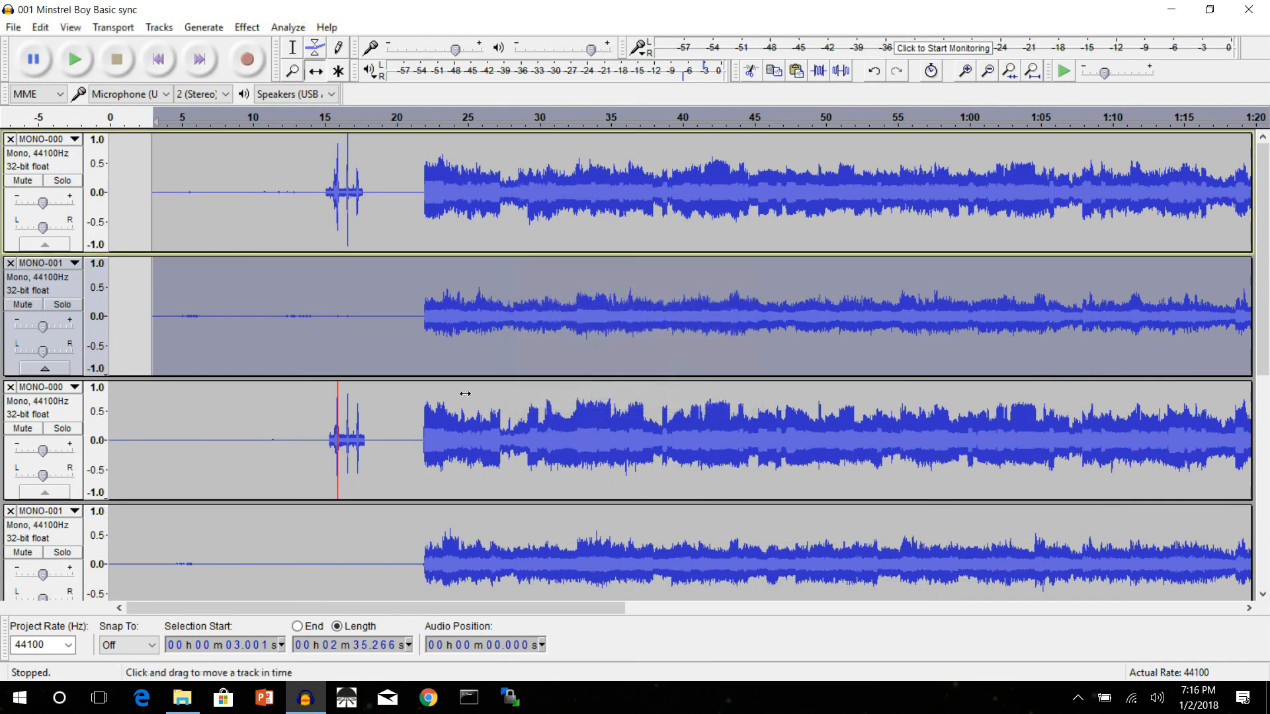
Step: Close the saved project and browse for files to open in the projMinstrelBoy folder under IrishThunder_CD_Tutorial
left_click(14, 28)
left_click(37, 107)
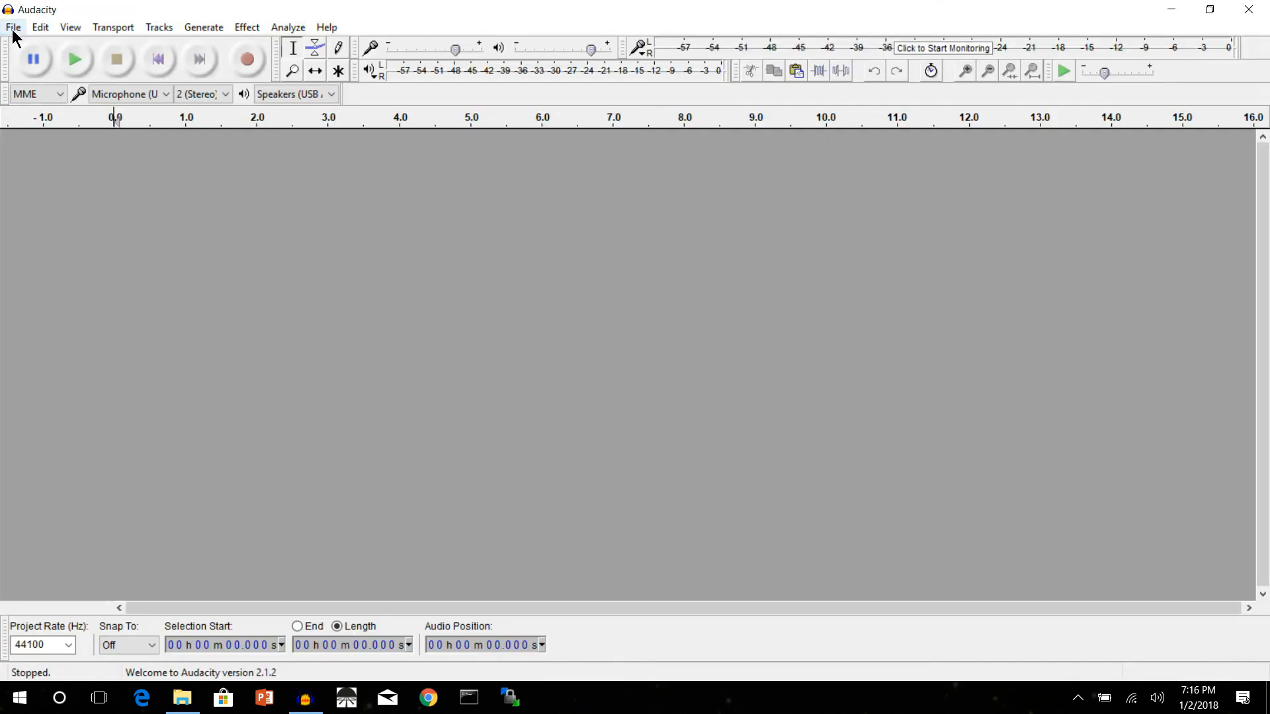
left_click(13, 28)
left_click(31, 66)
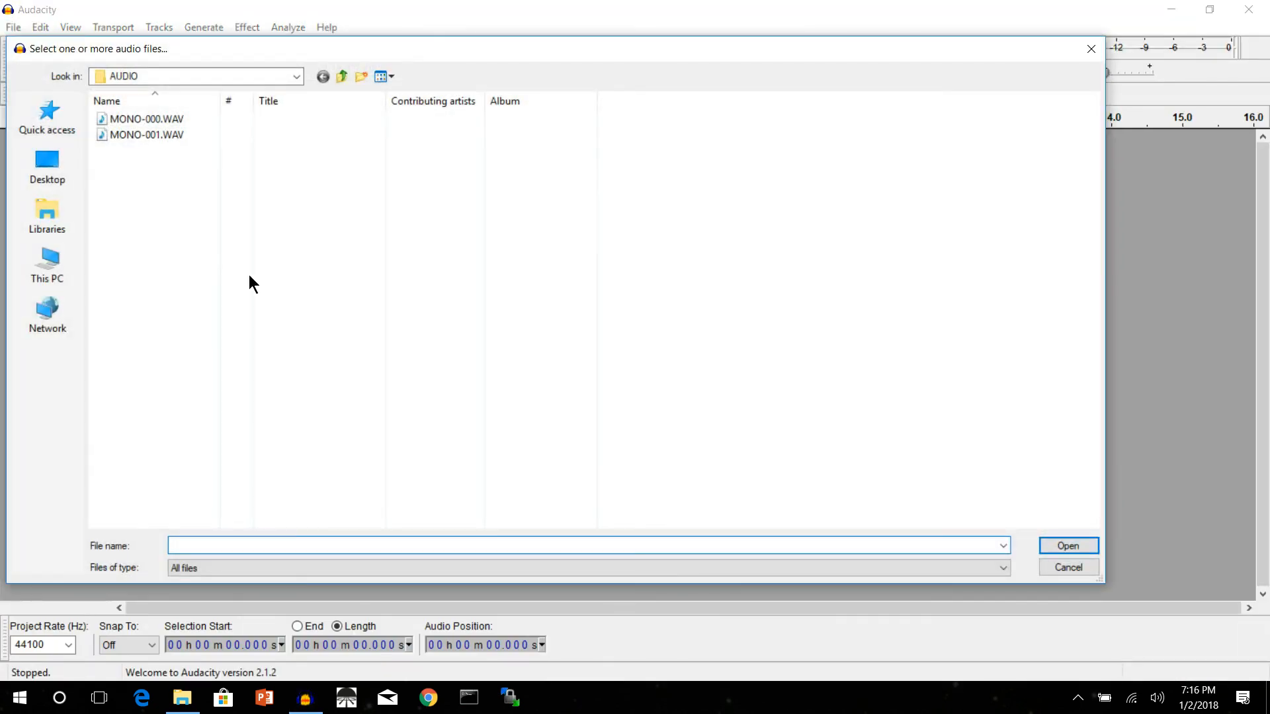
left_click(340, 78)
left_click(340, 78)
left_click(341, 78)
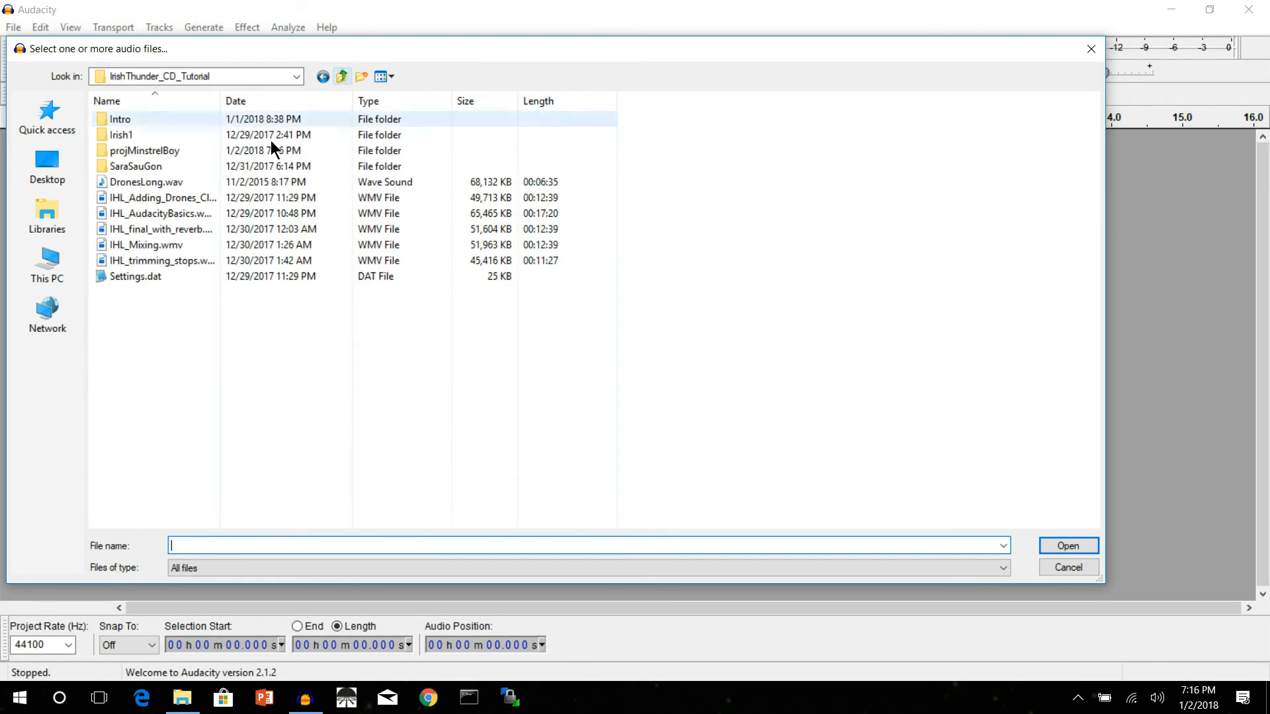
double_click(160, 152)
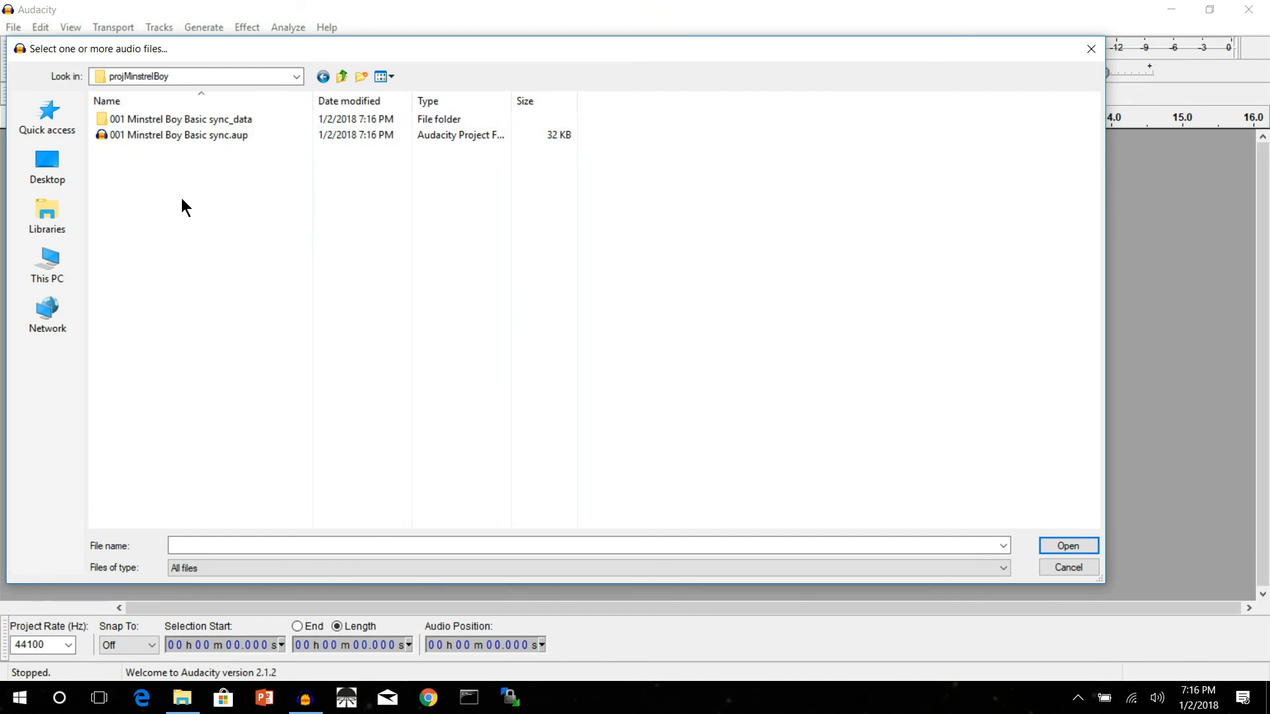
Step: Examine the "001 Minstrel Boy Basic sync_data" folder and the matching .aup project file
left_click(197, 121)
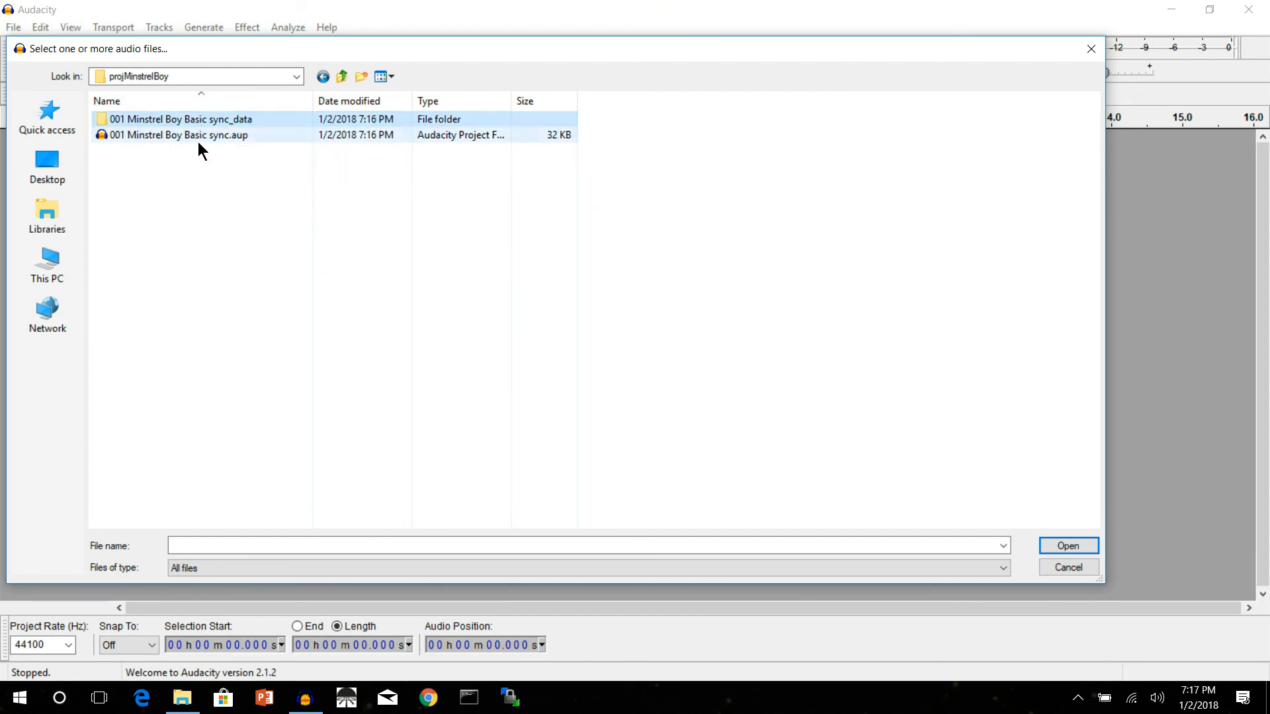
left_click(198, 141)
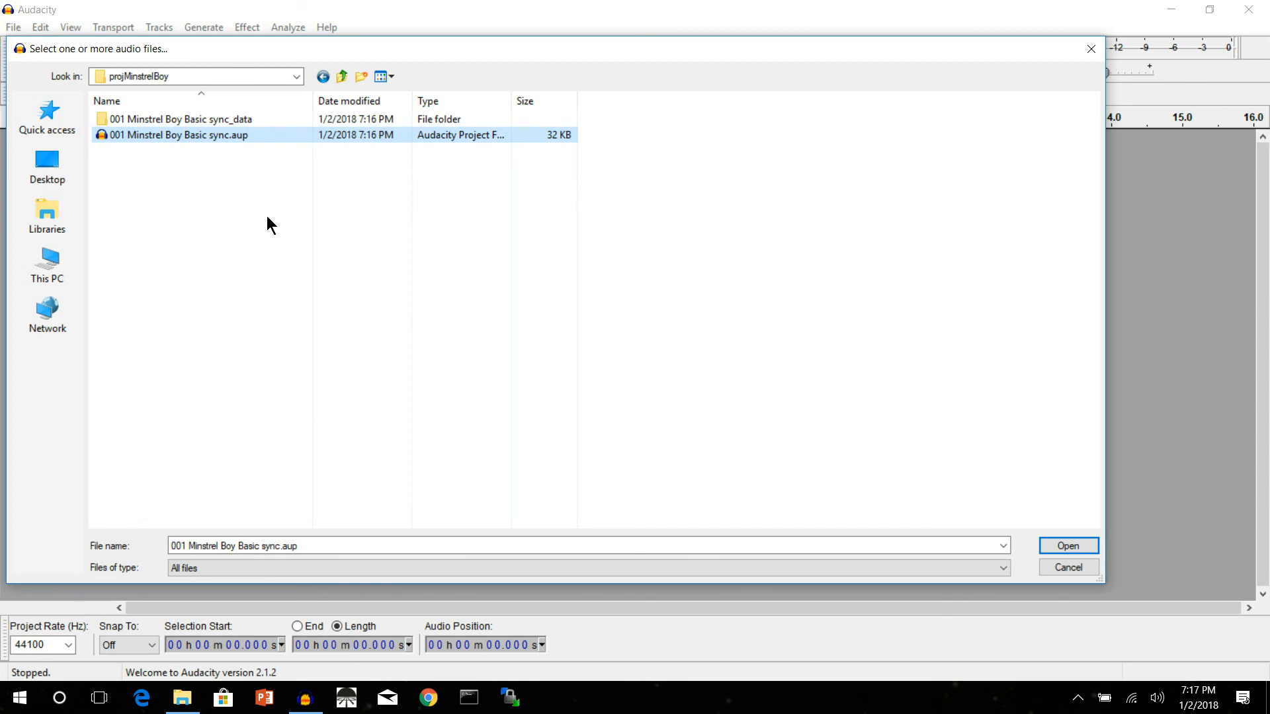
left_click(191, 200)
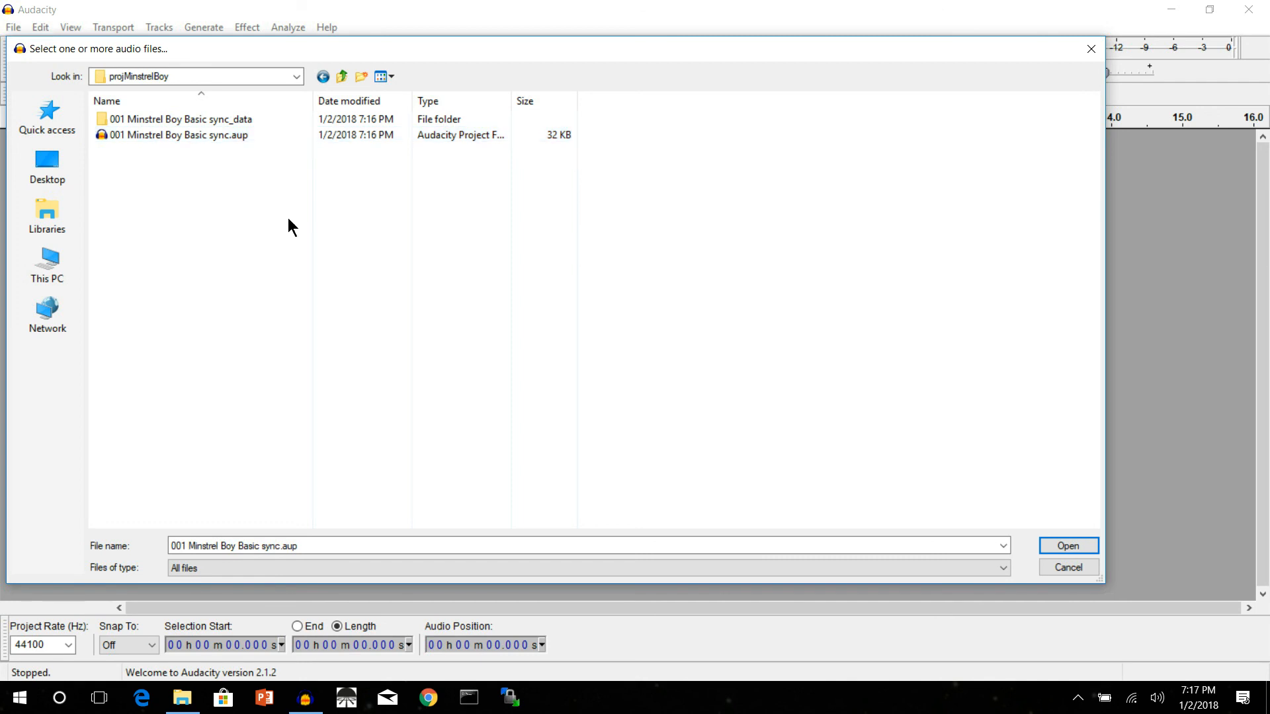
key("ctrl")
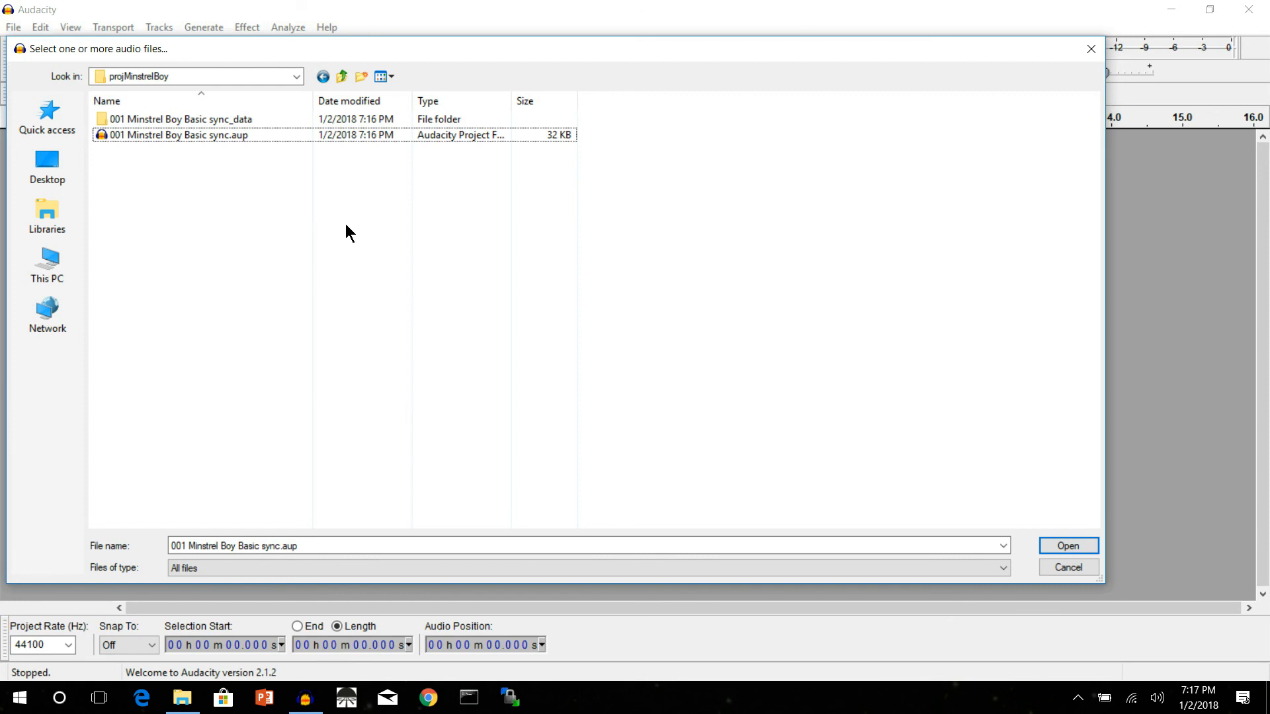